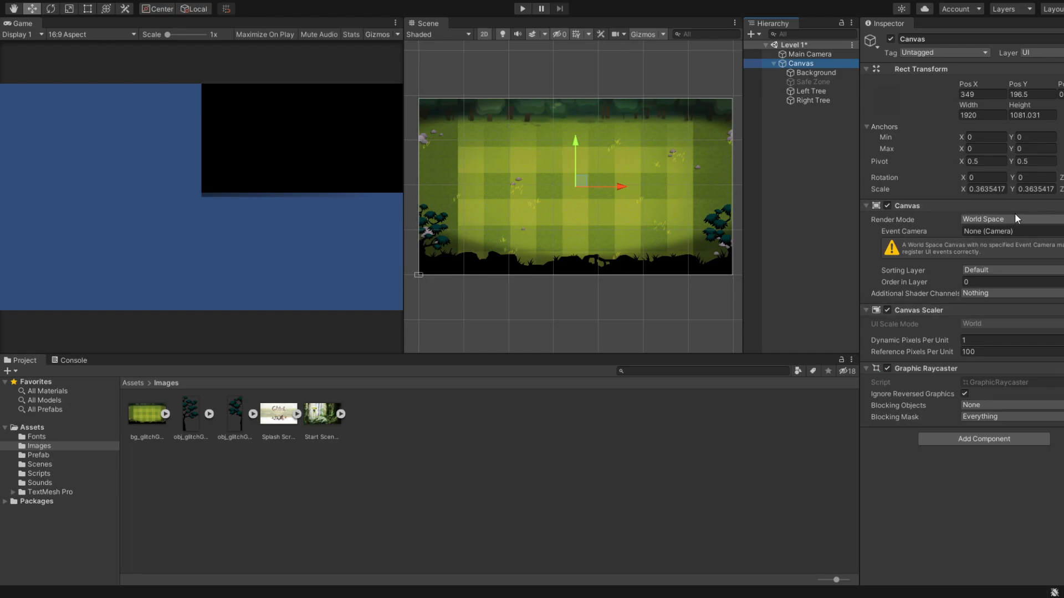
Inspect the transform settings of the Background, Right Tree and Canvas objects in Level 1, including the Canvas scale.
left_click(831, 73)
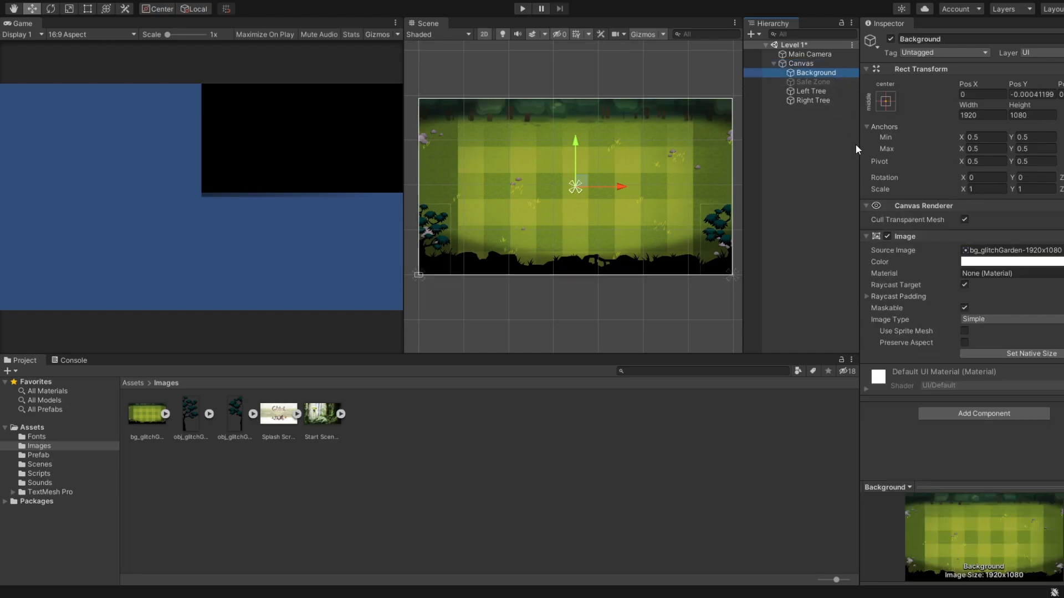
left_click(819, 75)
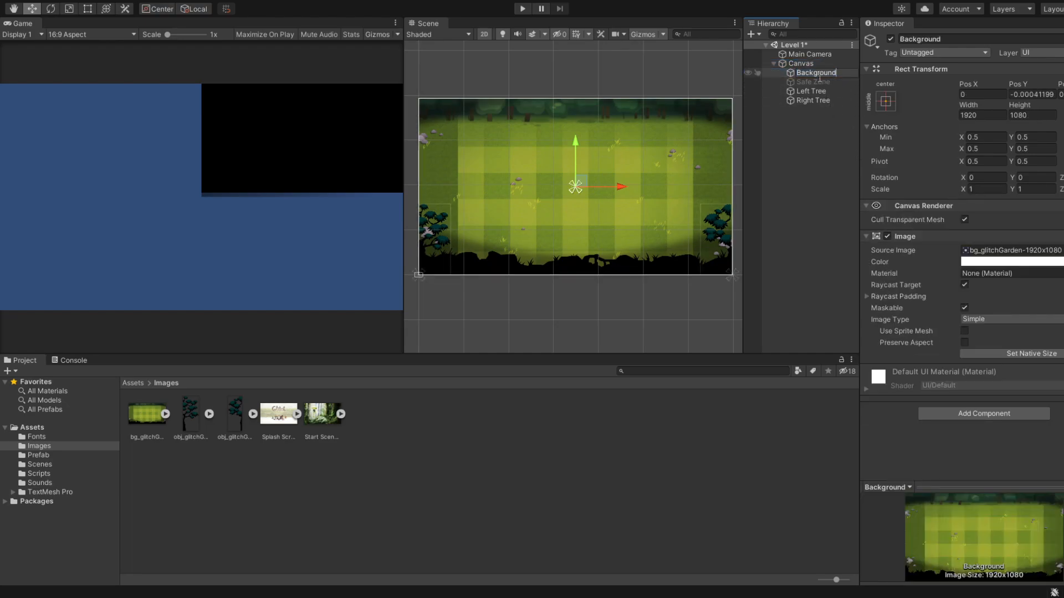
left_click(818, 80)
left_click(803, 115)
double_click(812, 101)
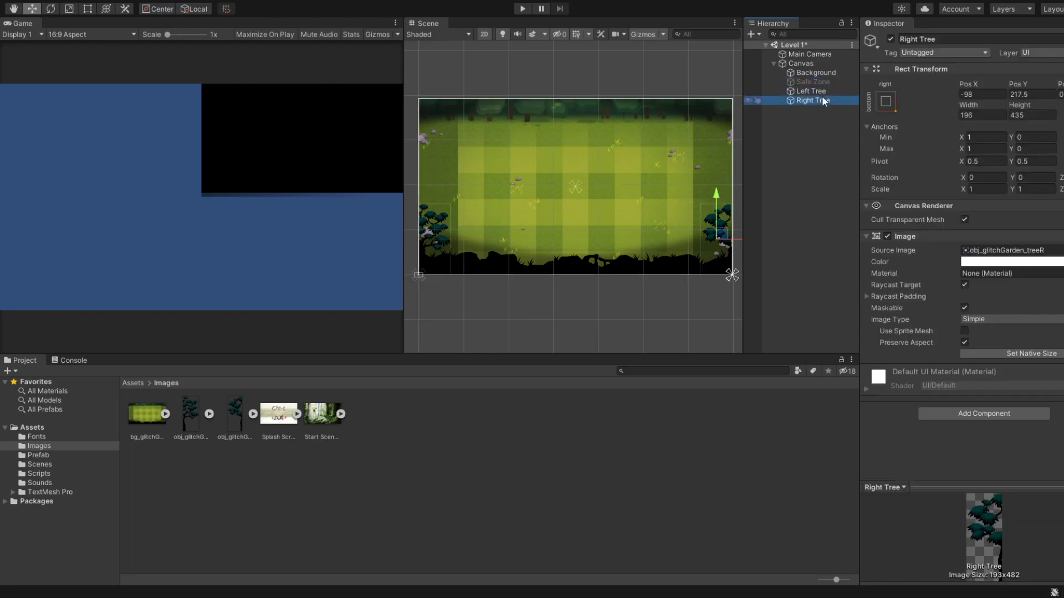
left_click(816, 73)
scroll(698, 166, "down", 5)
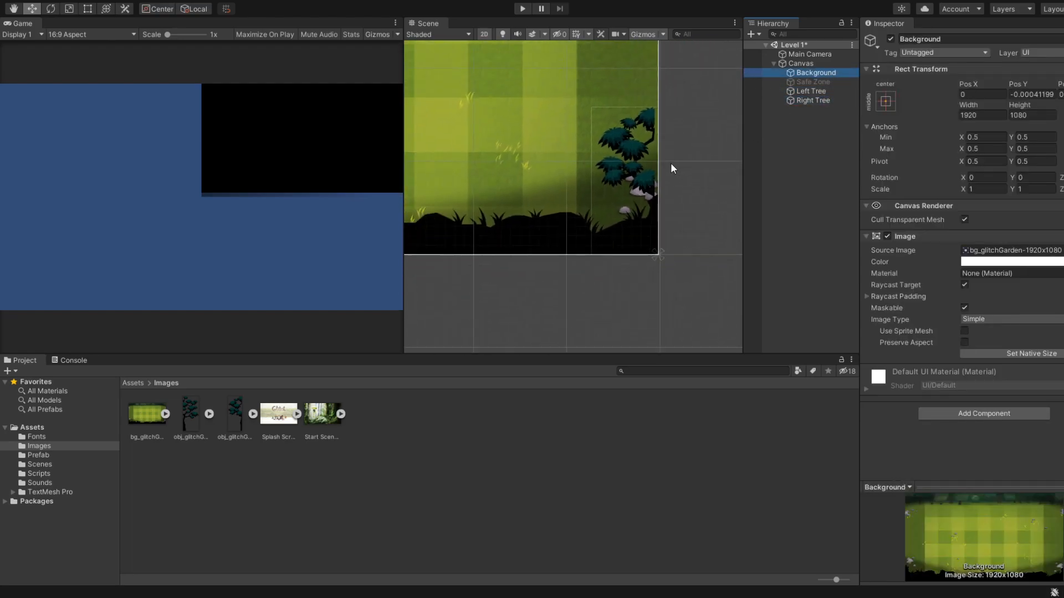
left_click(808, 66)
scroll(564, 176, "down", 3)
middle_click_drag(564, 176, 632, 223)
scroll(624, 158, "down", 3)
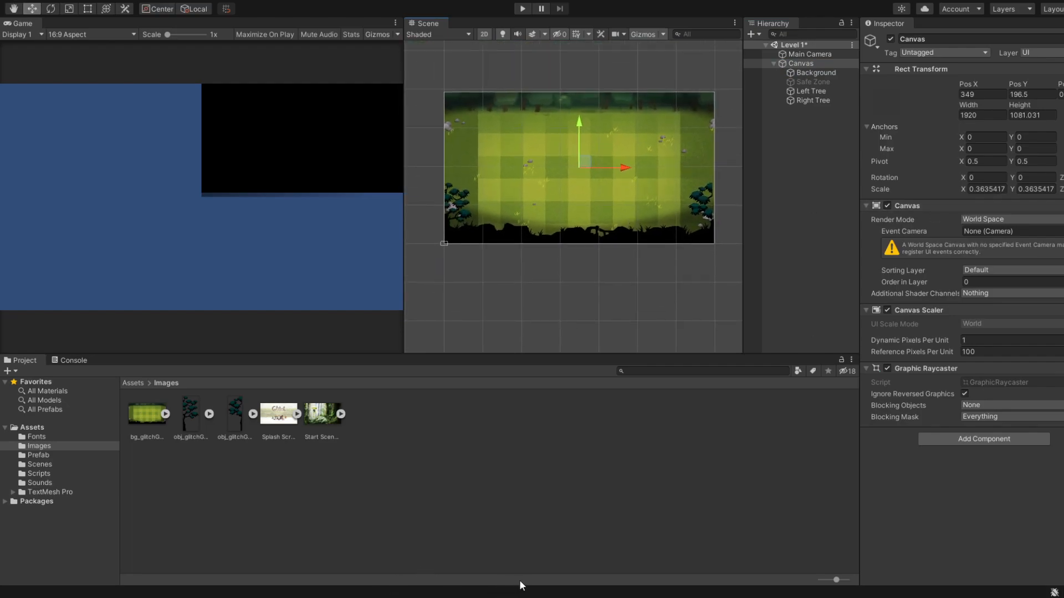
double_click(988, 189)
Open the Start Scene and the Splash Screen scene in turn and inspect each one's Canvas settings for comparison.
left_click(40, 465)
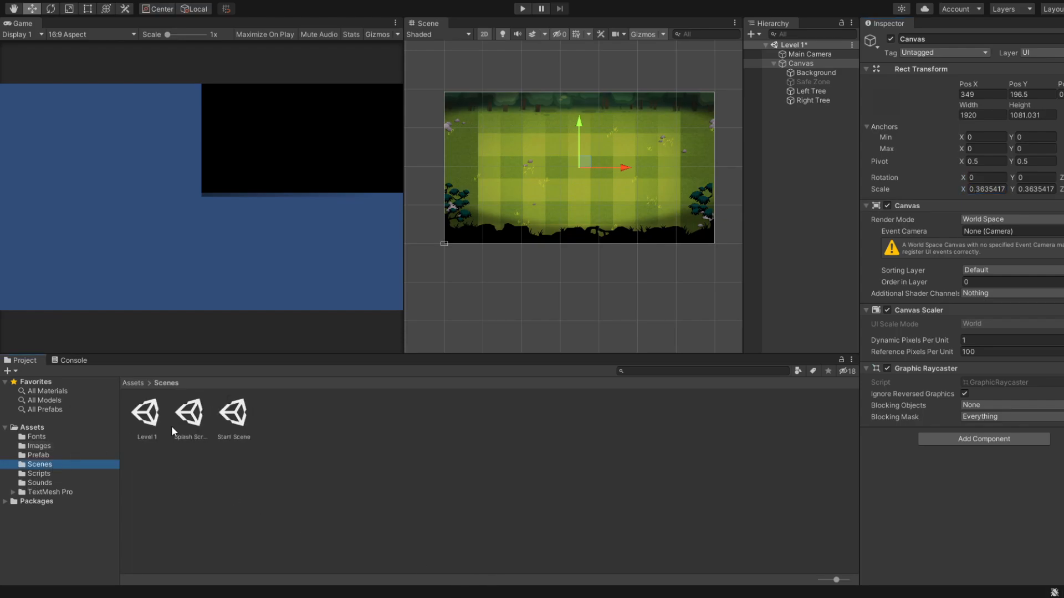
left_click(224, 414)
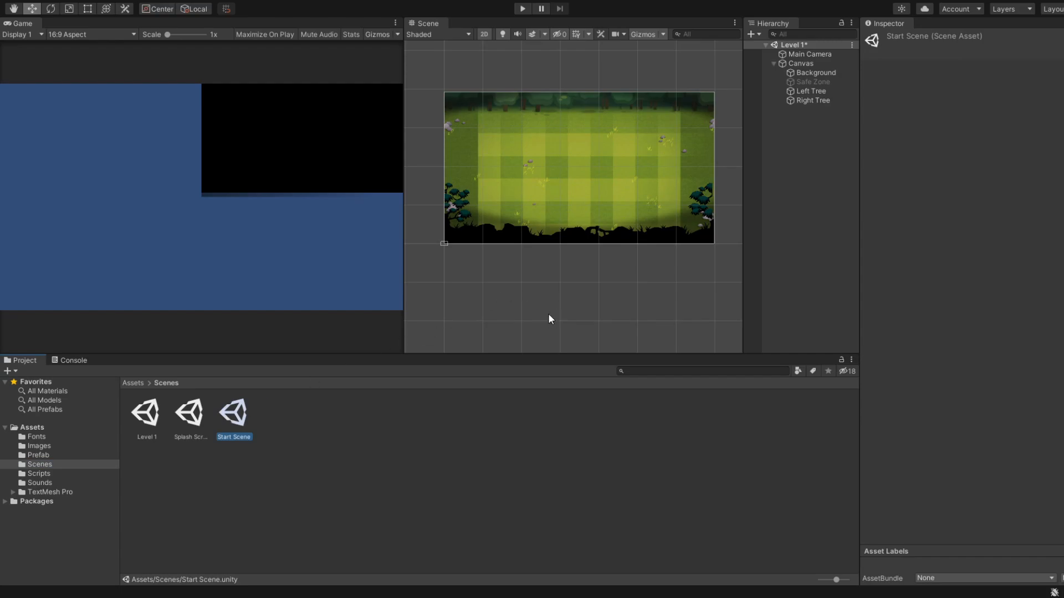
left_click(811, 63)
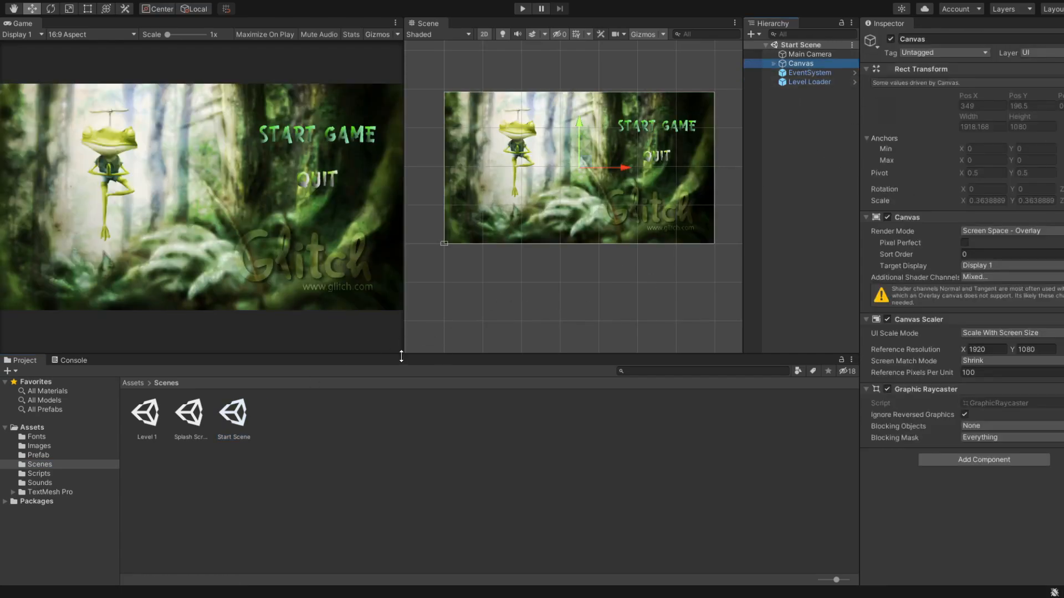
double_click(189, 414)
left_click(816, 64)
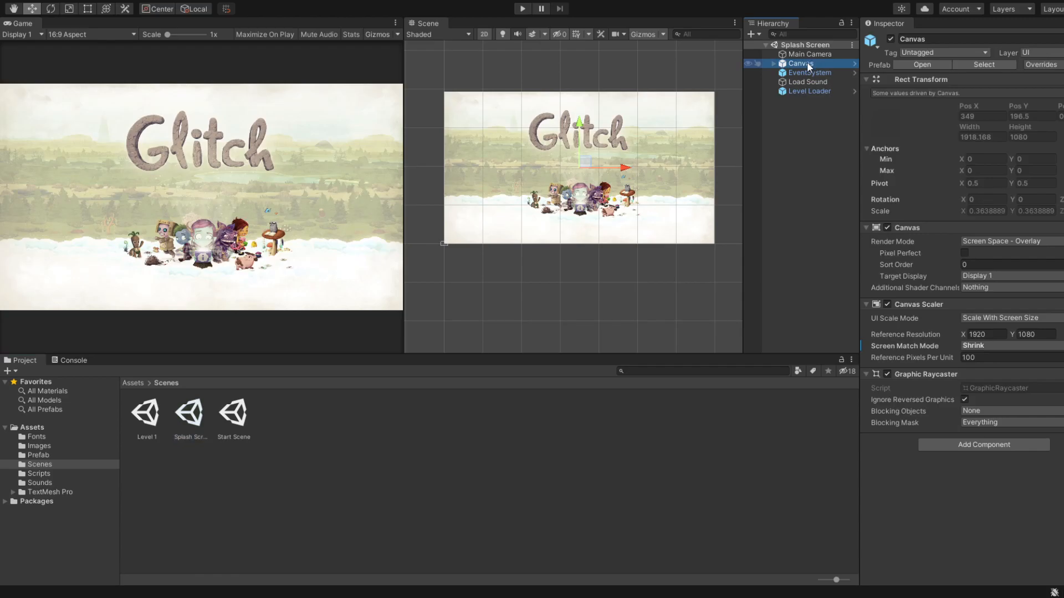
Reopen the Level 1 scene and select its Canvas.
double_click(147, 421)
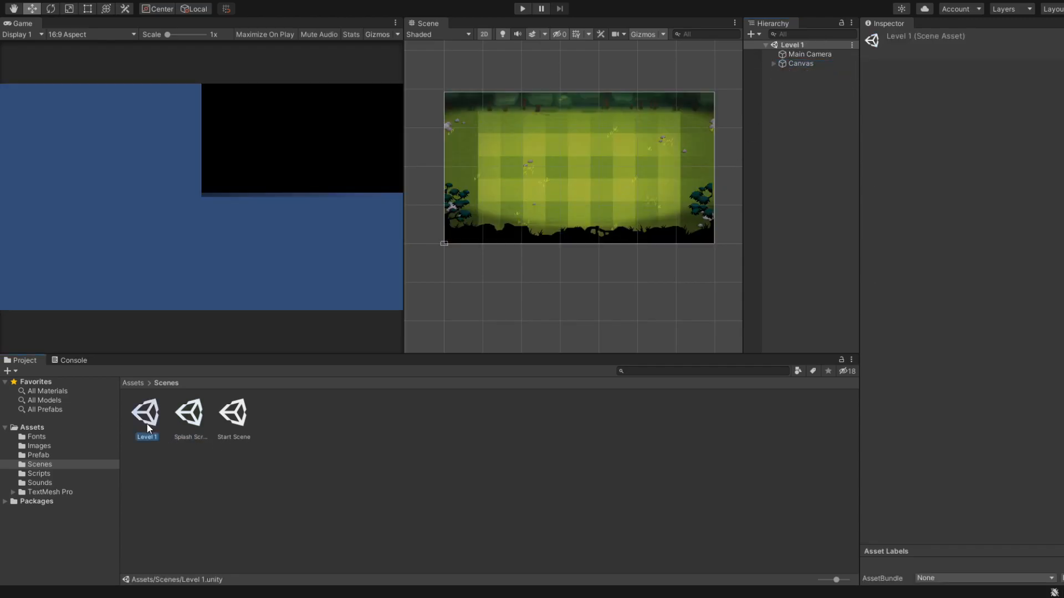
left_click(792, 54)
left_click(776, 64)
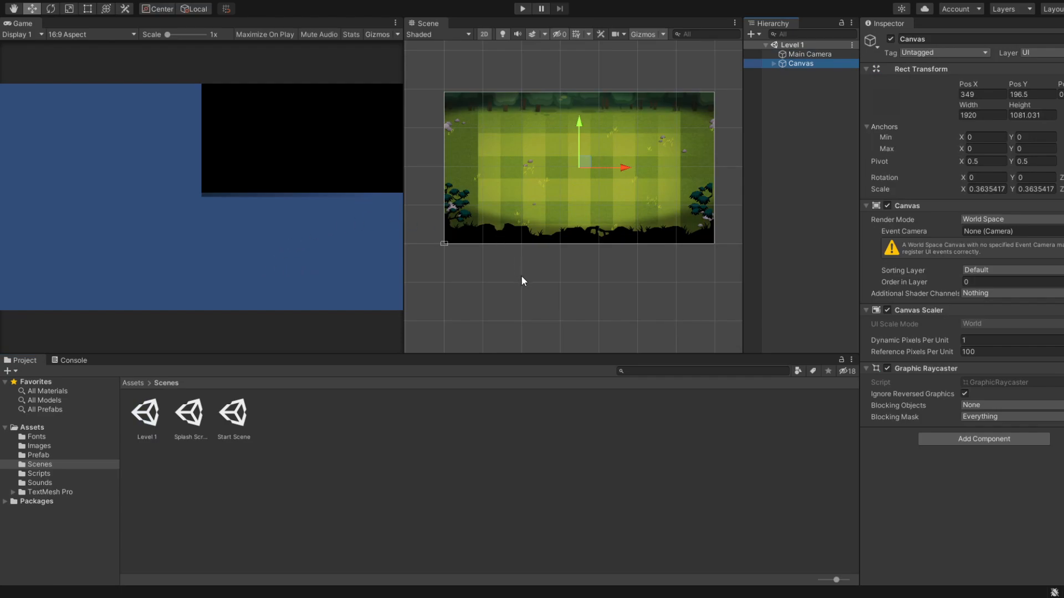
scroll(521, 277, "up", 2)
scroll(520, 277, "down", 2)
Try a scale of 1 on the X and Y axes of the Level 1 Canvas, and undo both changes.
left_click(988, 190)
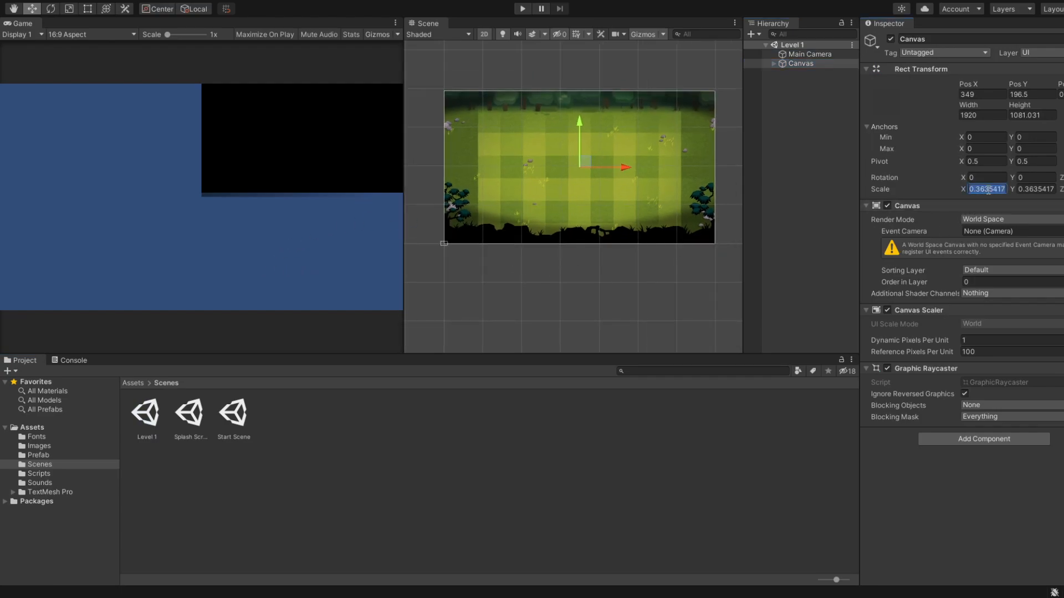
type("1")
scroll(564, 248, "down", 5)
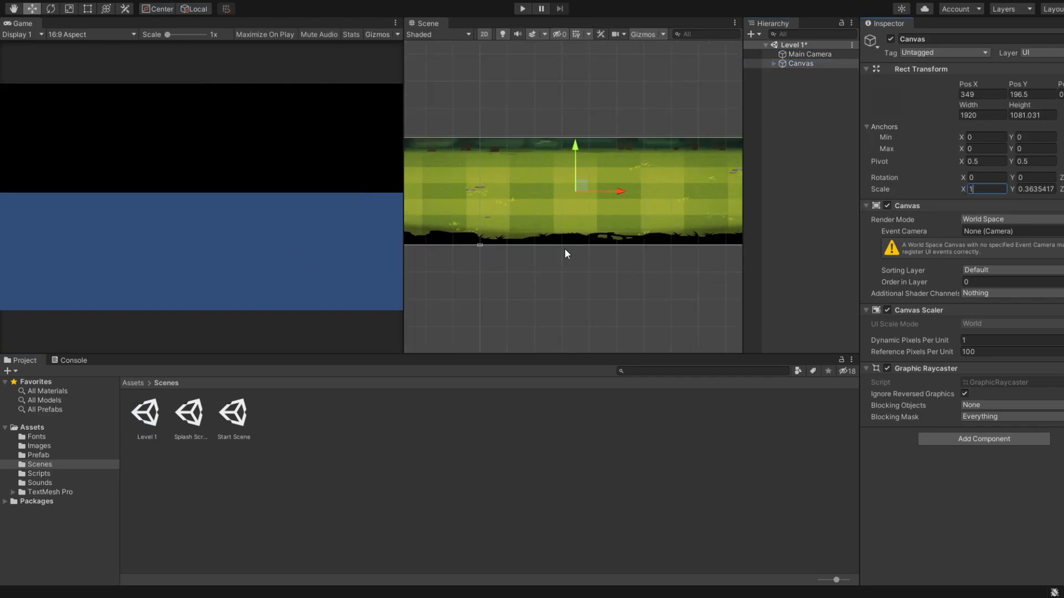
scroll(565, 250, "up", 3)
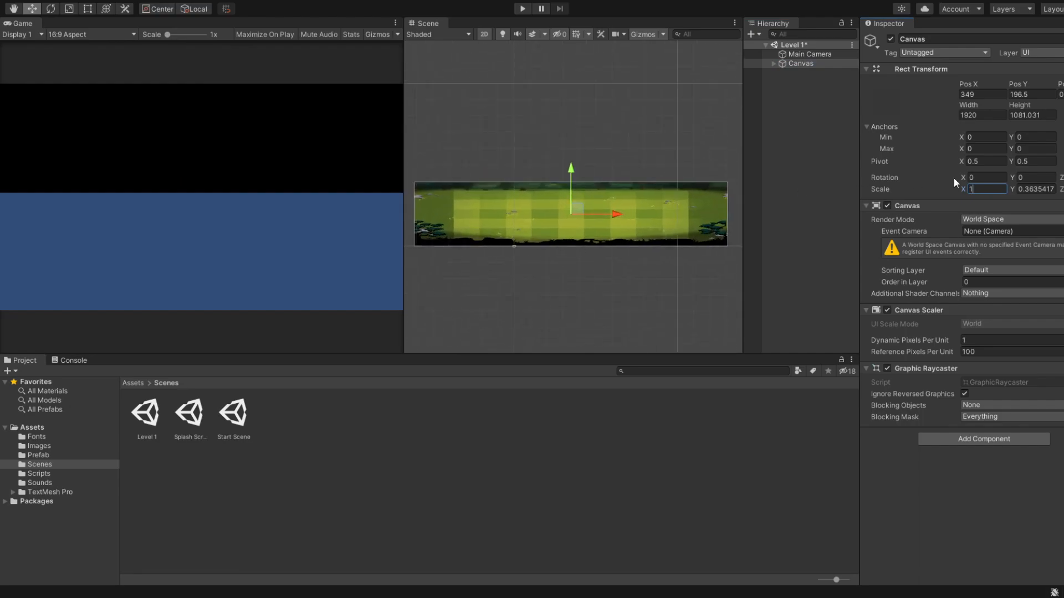
key("Tab")
type("1")
key("Return")
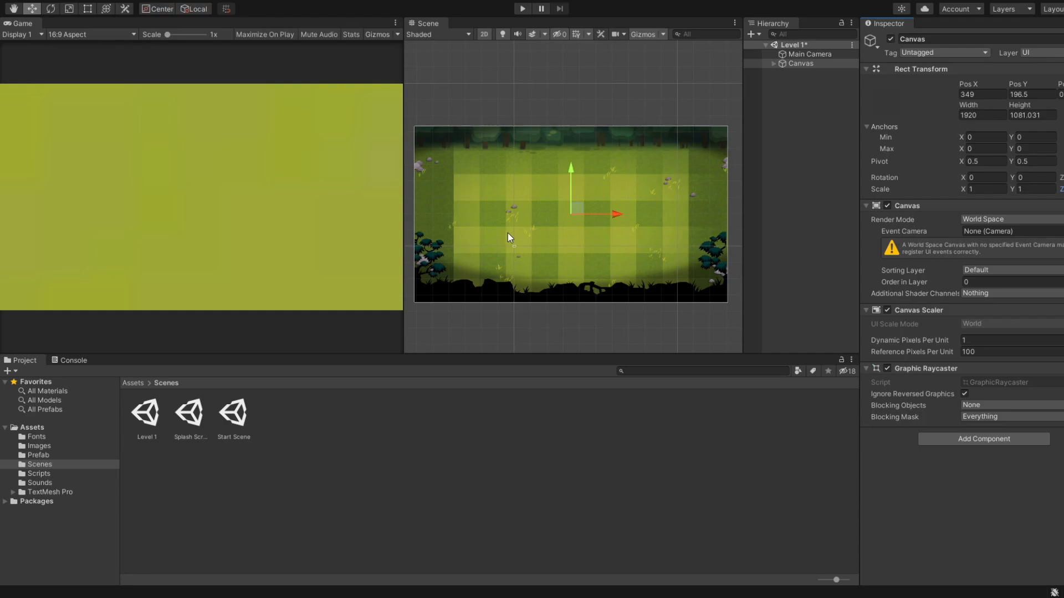
key("ctrl+z")
key("ctrl+z")
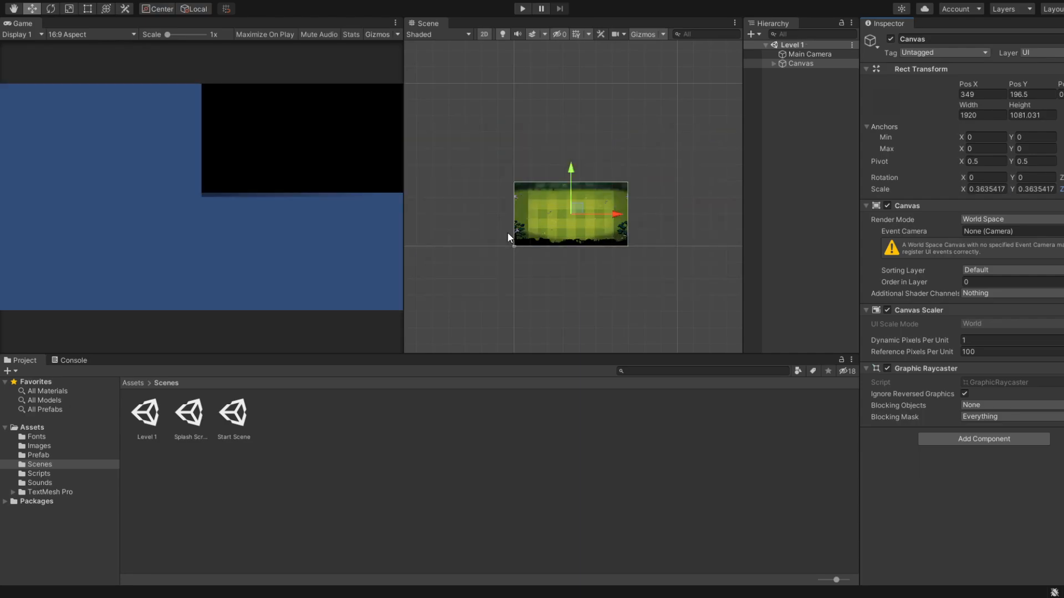
Examine the lower-left corner and overall extent of the Level 1 canvas, and expand the Canvas's child objects.
scroll(504, 244, "up", 8)
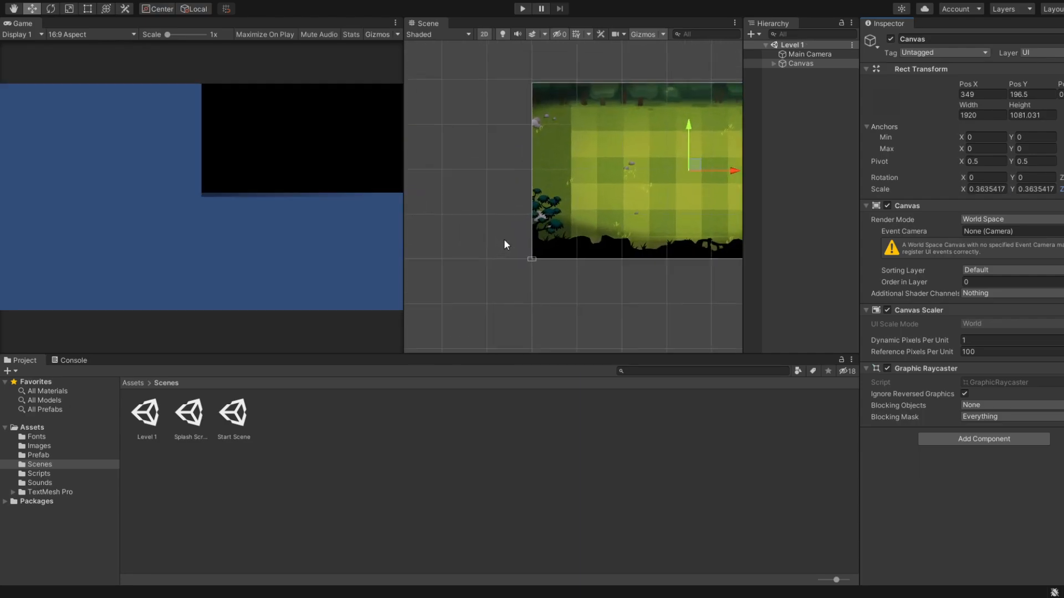
middle_click_drag(504, 241, 441, 251)
scroll(440, 252, "down", 8)
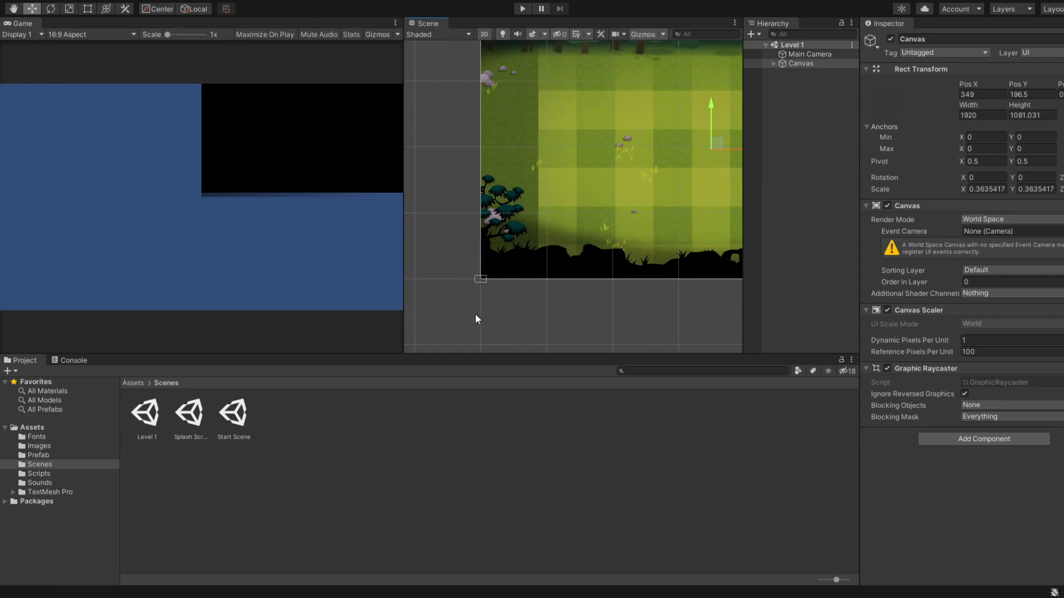
middle_click(487, 325)
key("w")
key("q")
scroll(623, 294, "down", 6)
middle_click_drag(622, 293, 544, 298)
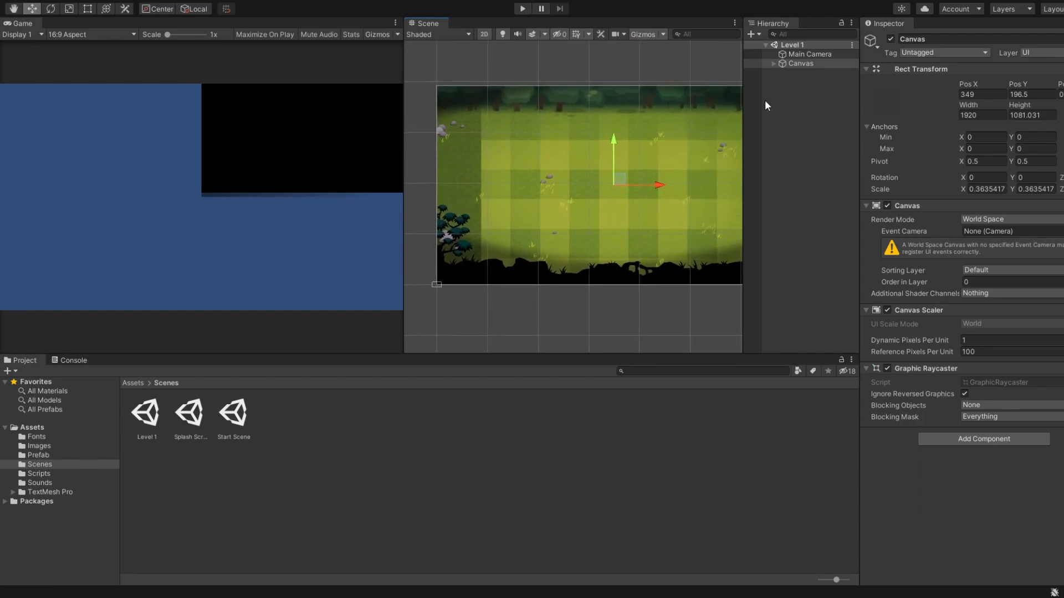
left_click(792, 64)
left_click(773, 63)
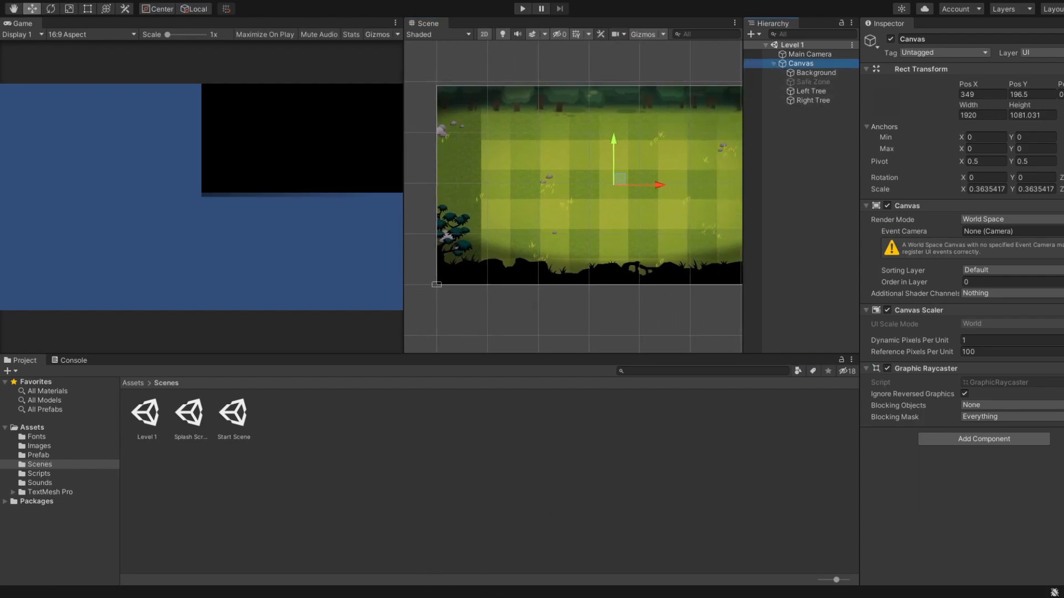
Switch to the browser and search Google for "why is the scale of the canvas not one unity".
key("alt+Tab")
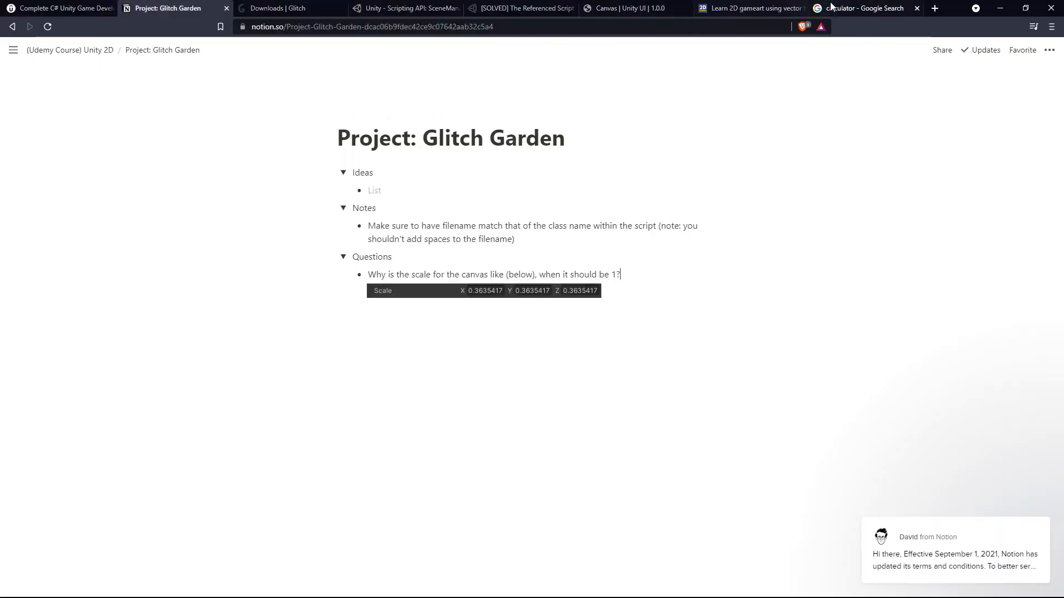
left_click(859, 8)
left_click(629, 32)
type("why is the ")
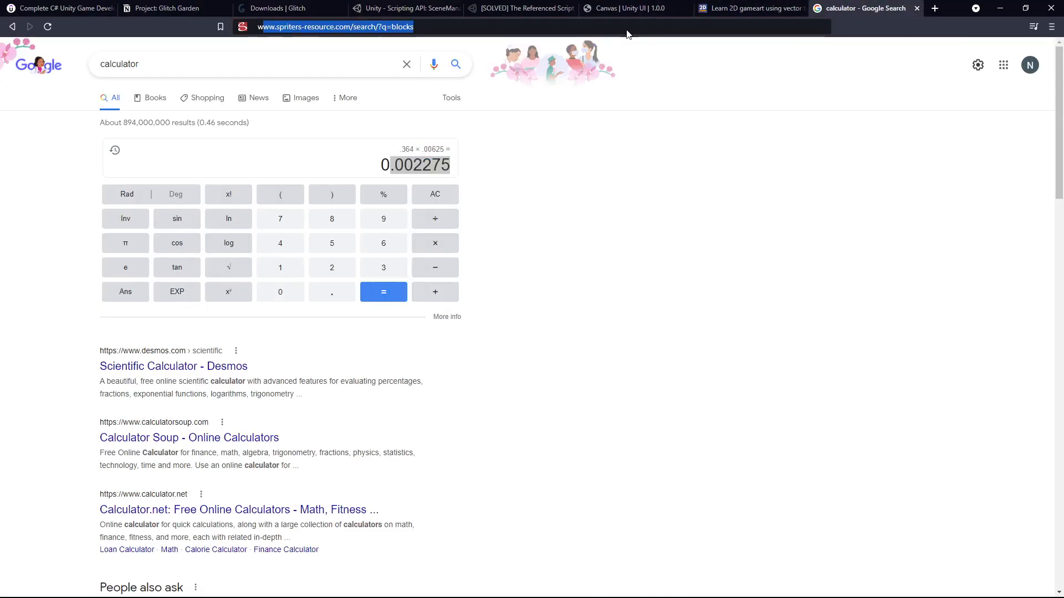
type("scale of")
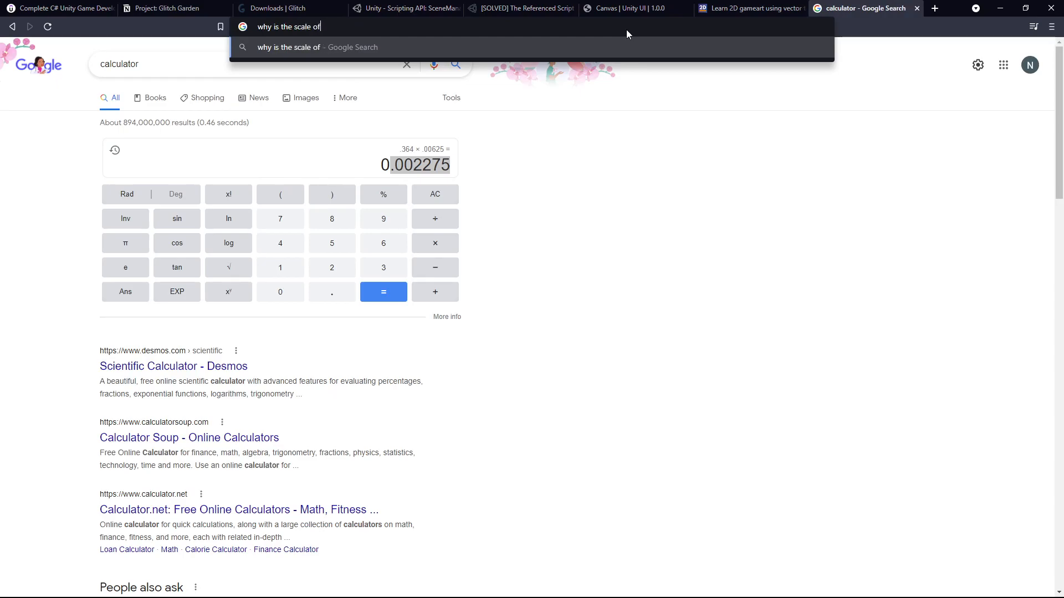
type(" the canvas not ")
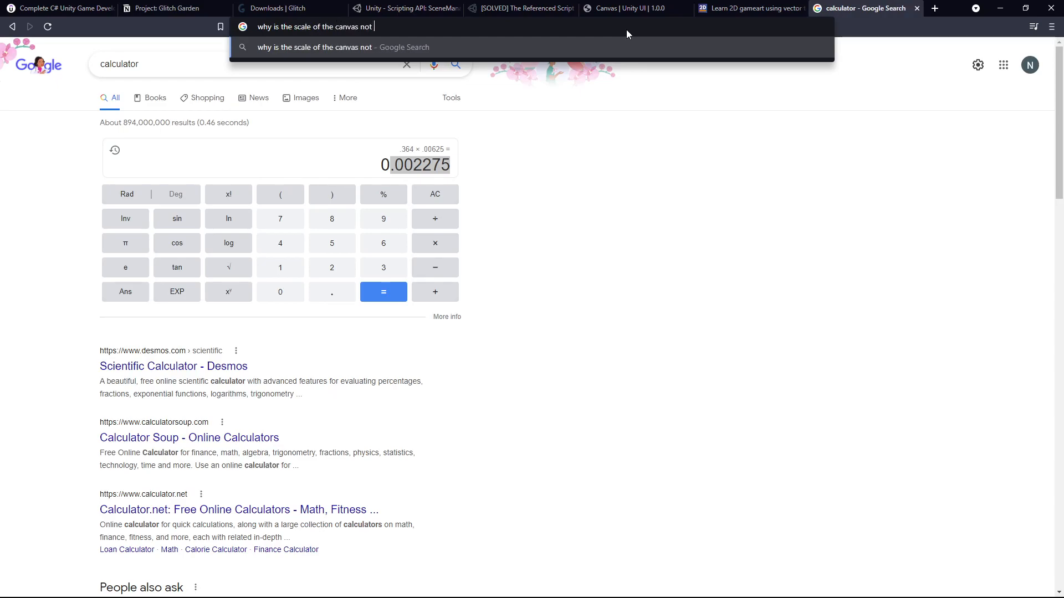
type("one unity")
key("Return")
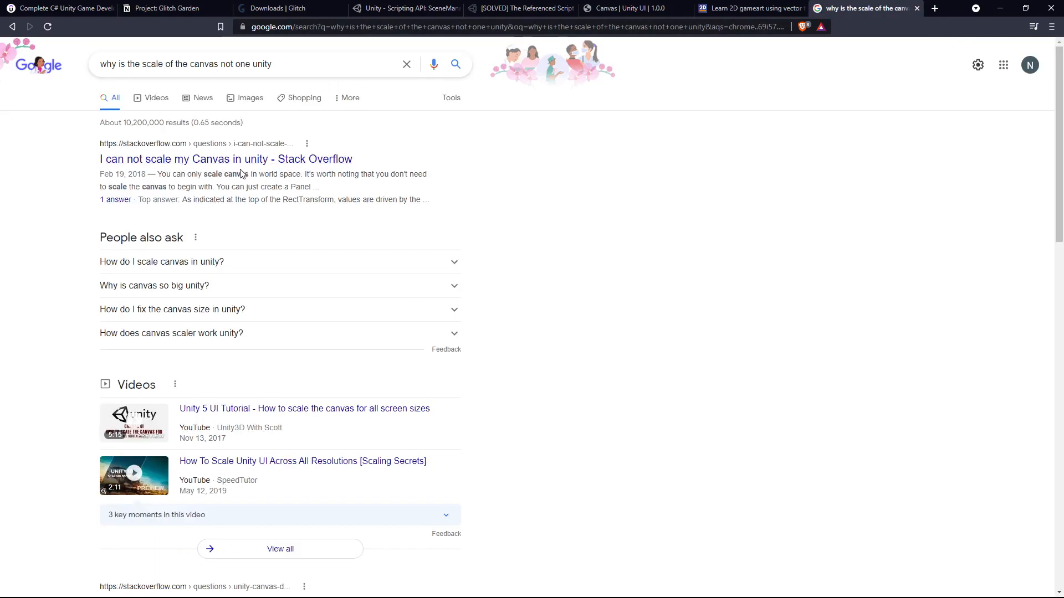
Look through the search results on Unity canvas scaling, close the search page and return to the Project: Glitch Garden notes.
scroll(249, 213, "down", 4)
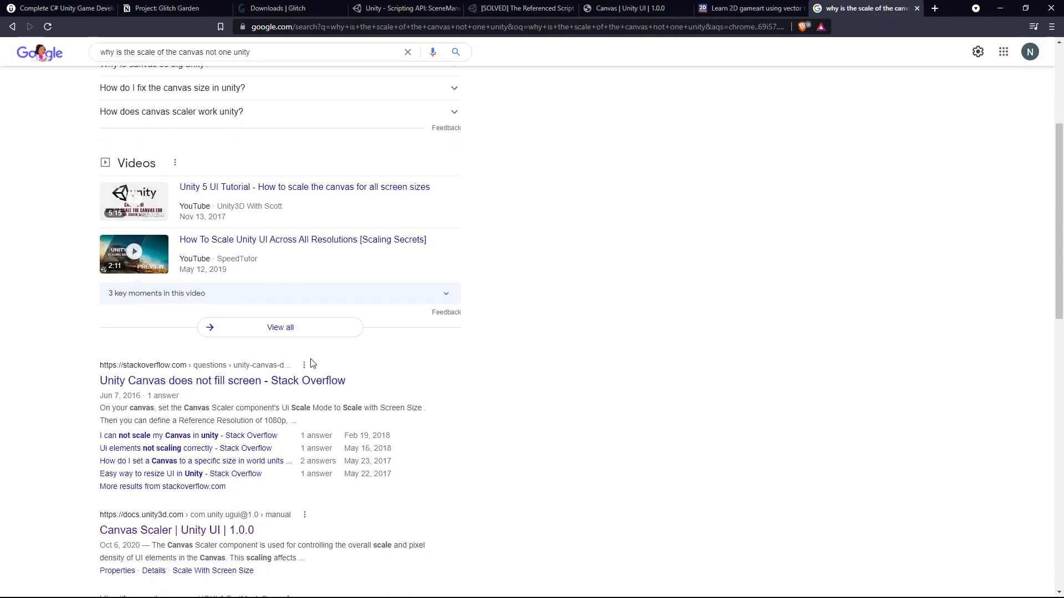
scroll(312, 380, "down", 3)
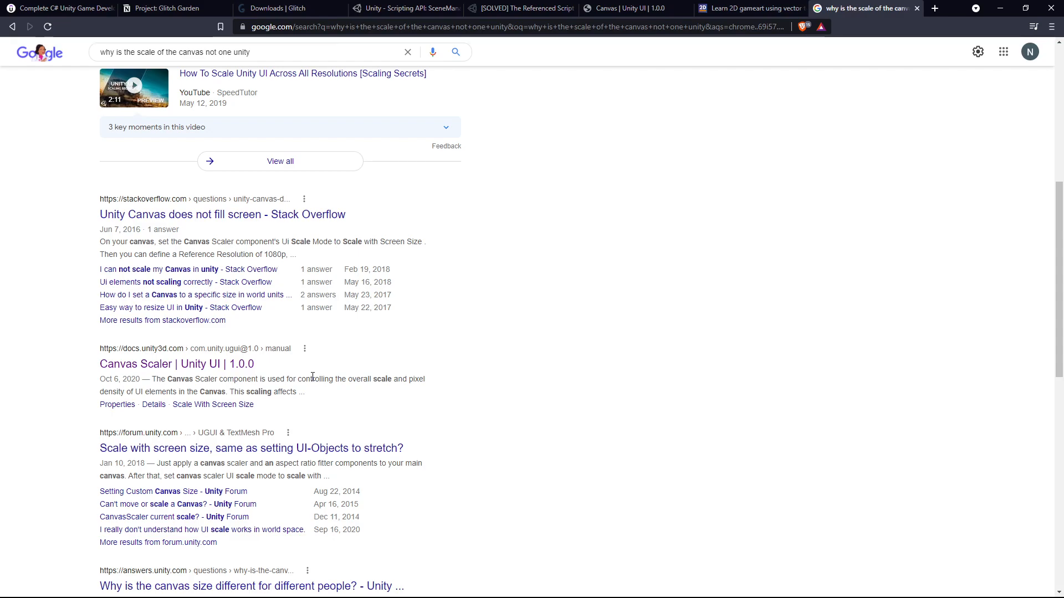
left_click(178, 10)
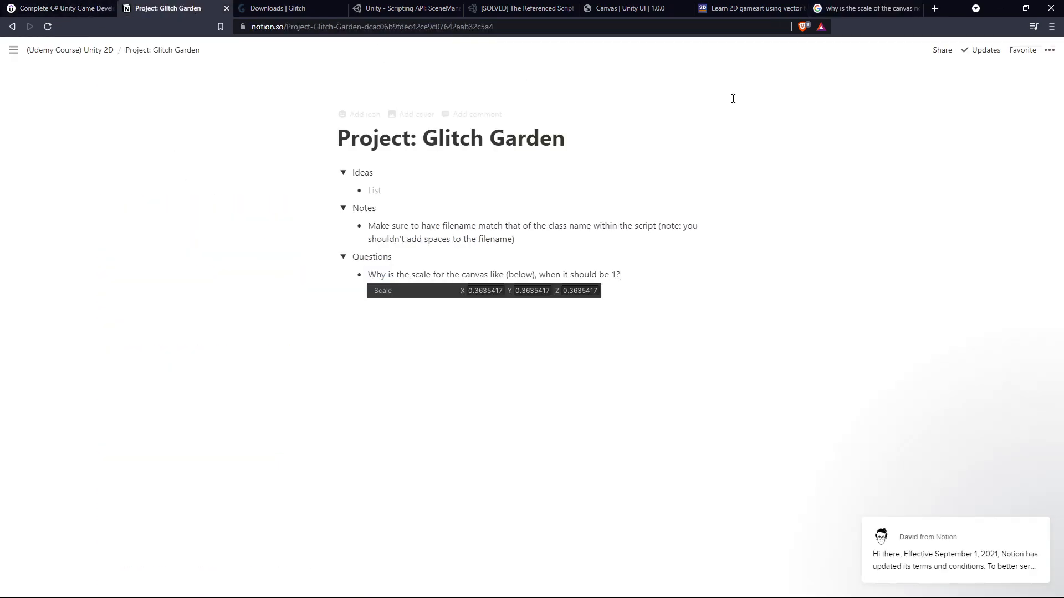
left_click(890, 7)
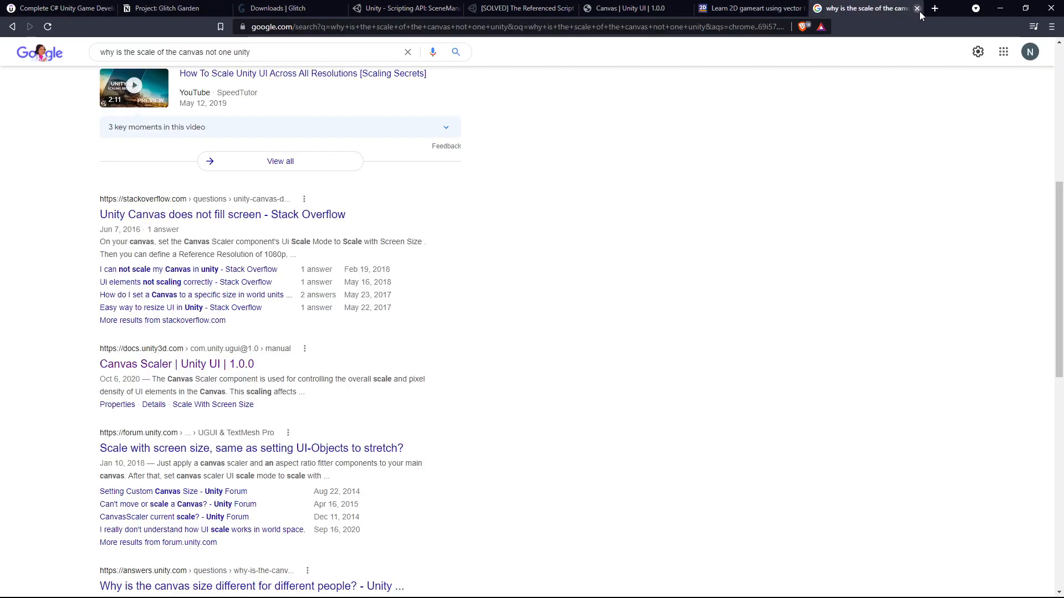
left_click(916, 7)
left_click(166, 6)
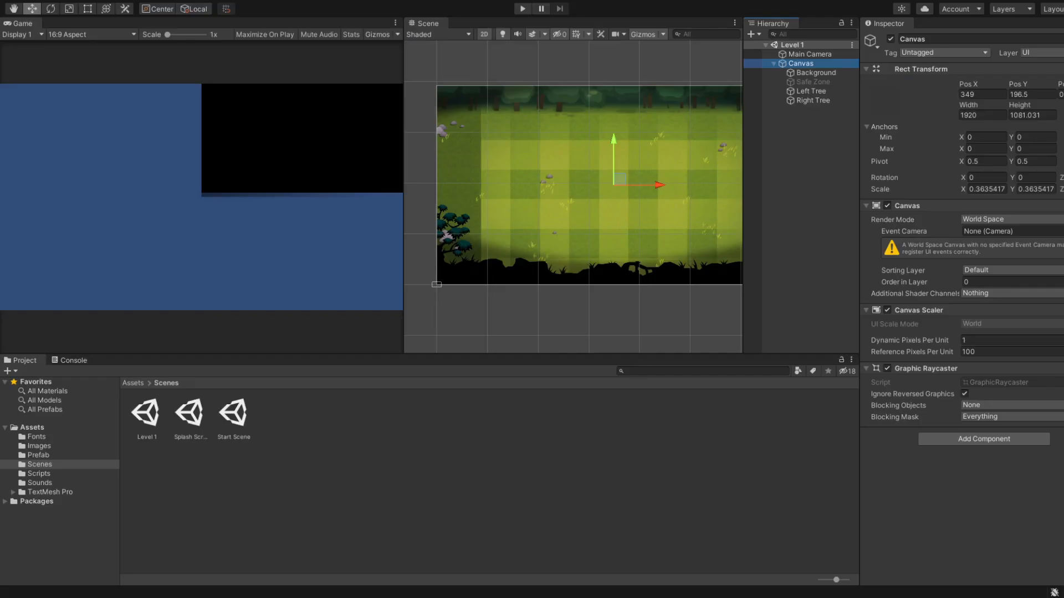
Switch back to Unity and set the Level 1 Canvas scale to 0.00625 on the X and Y axes.
left_click(988, 179)
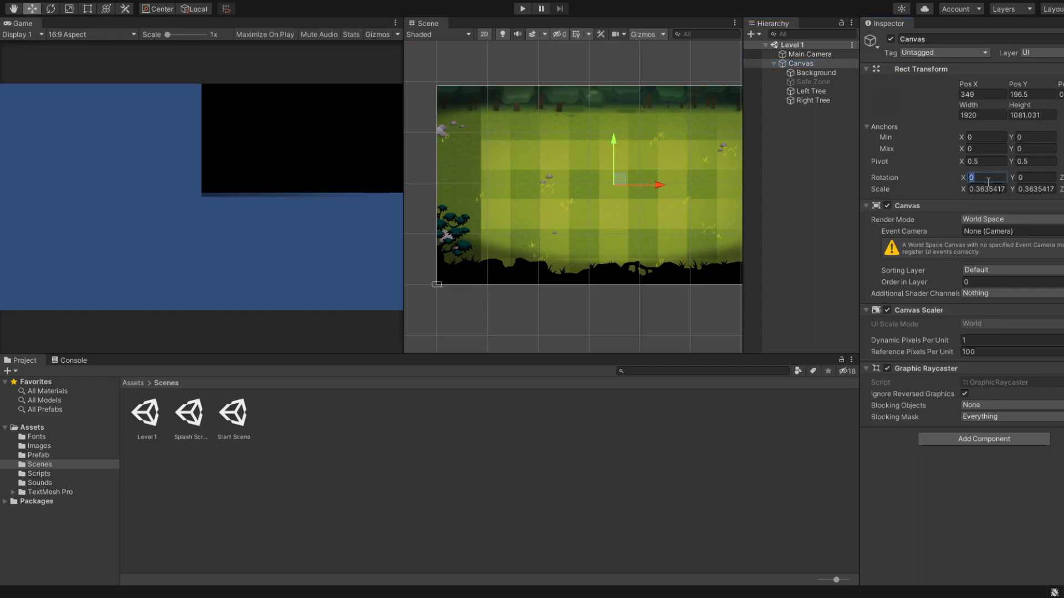
left_click_drag(1004, 189, 977, 189)
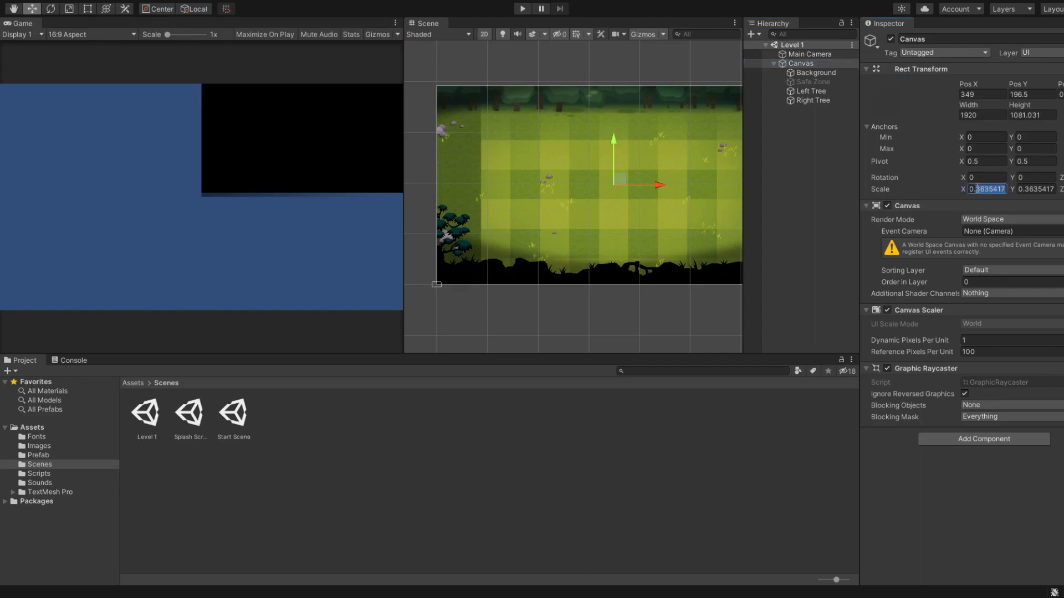
type("00625")
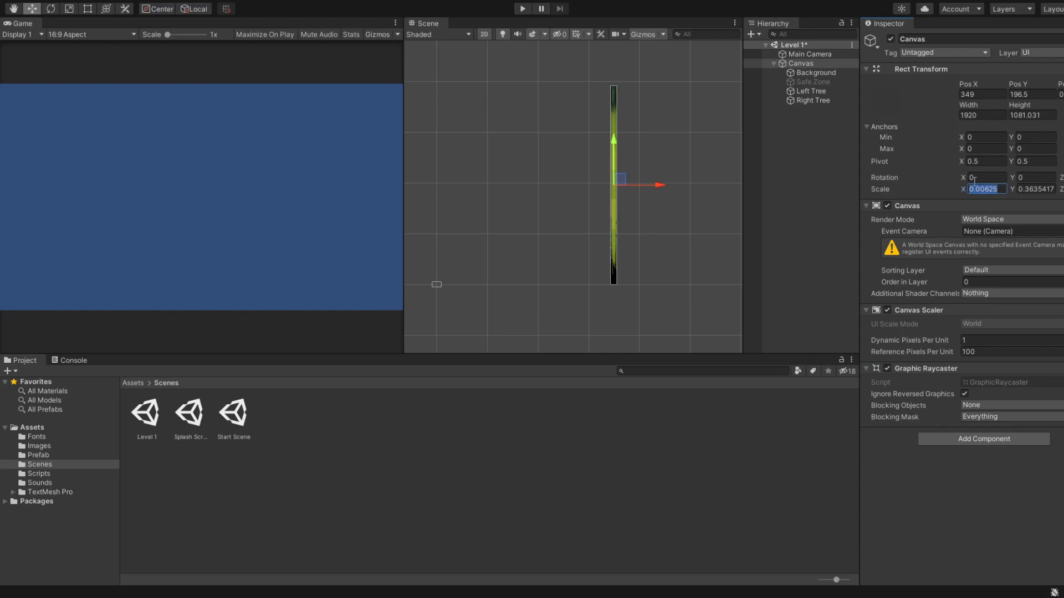
left_click(1025, 189)
left_click(1024, 190)
double_click(1031, 188)
type("00625")
key("Tab")
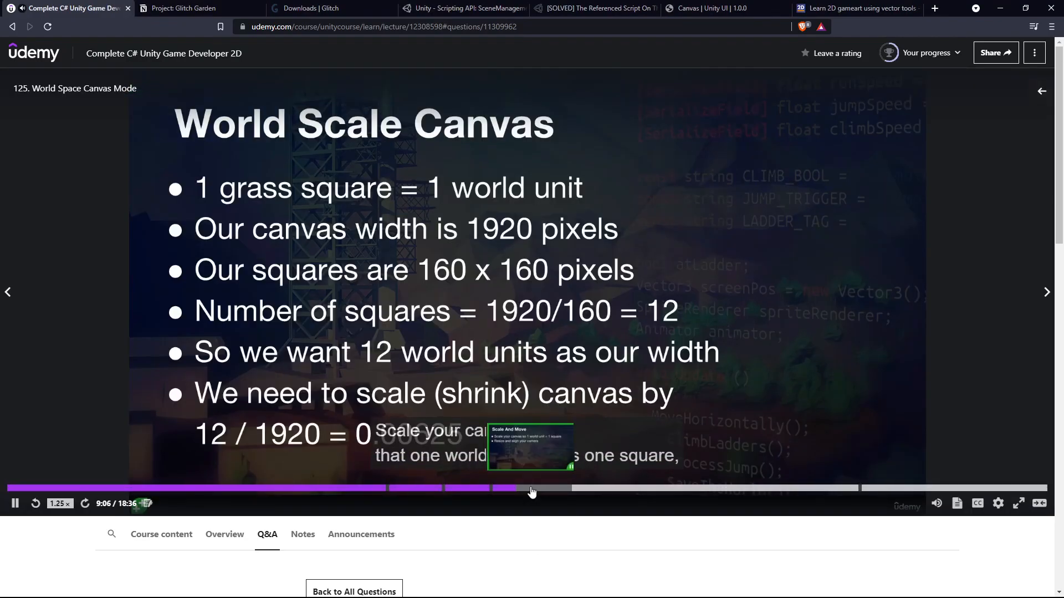
Switch to the World Space Canvas Mode lecture in the browser and skip ahead within the Scale And Move section.
left_click(531, 488)
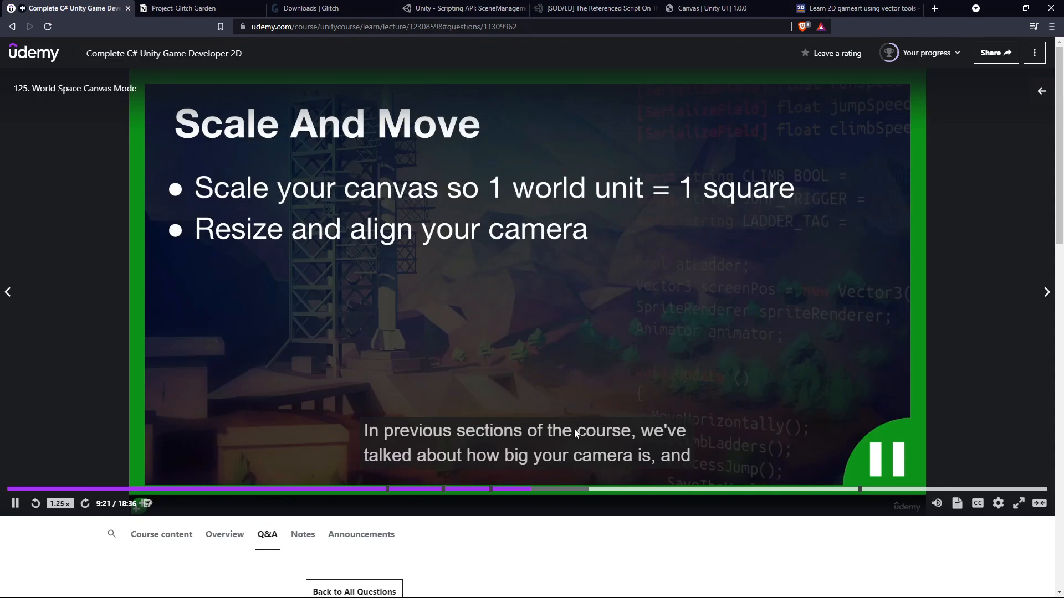
Skip ahead in the lecture's Scale And Move section, pause the playback, and switch back to Unity.
left_click(553, 490)
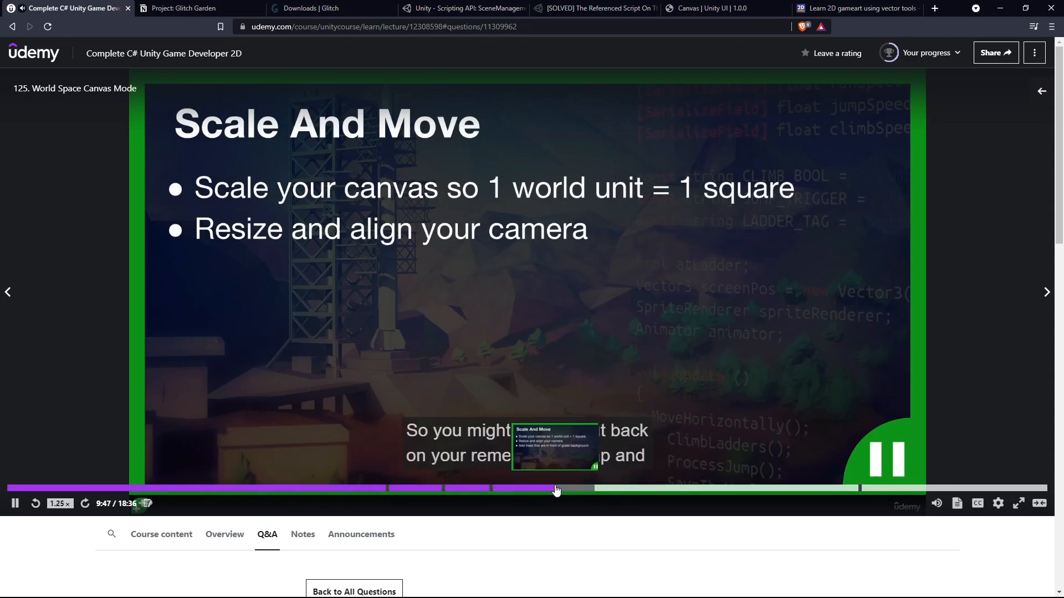
left_click(836, 271)
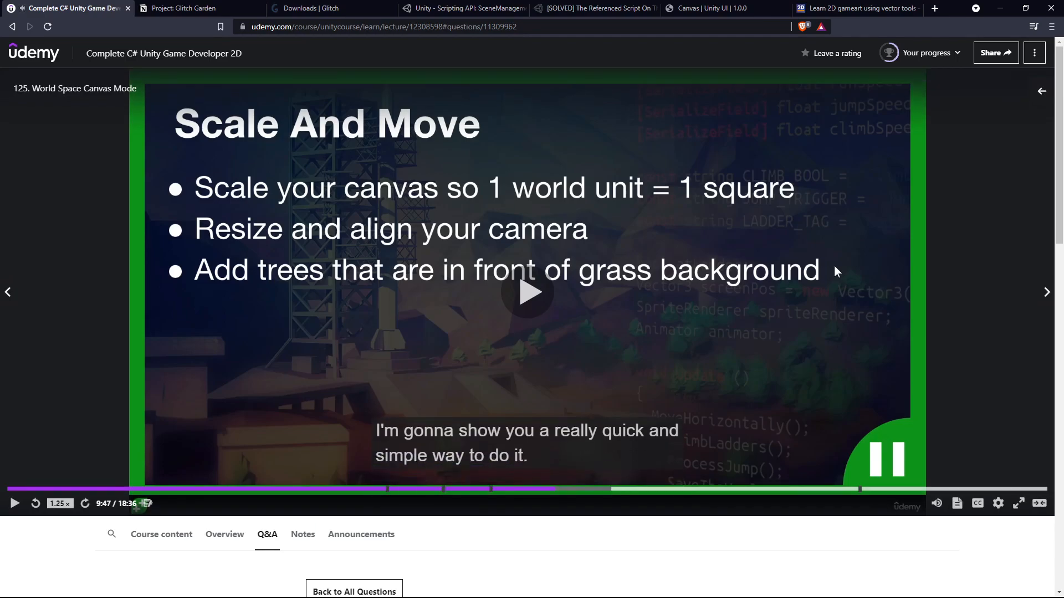
left_click(514, 589)
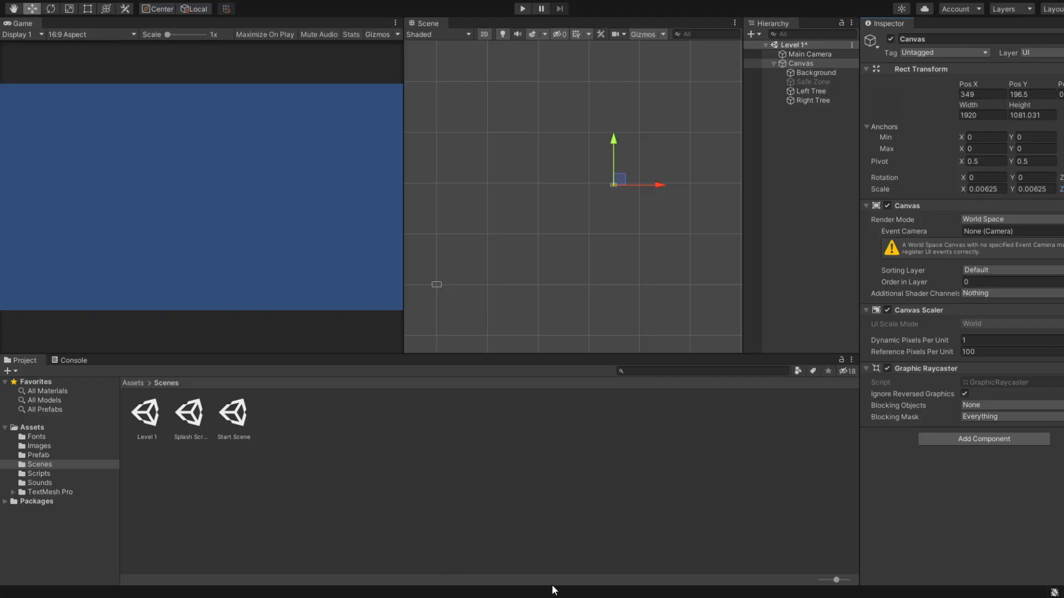
Try resetting the Canvas Rect Transform to its defaults, and undo the reset.
left_click(816, 54)
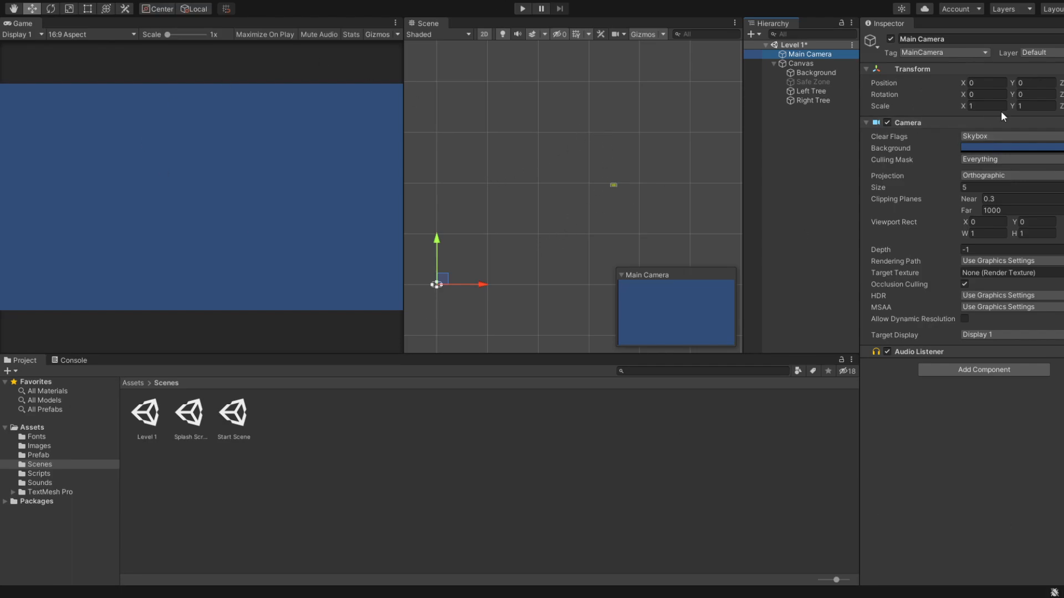
left_click(821, 64)
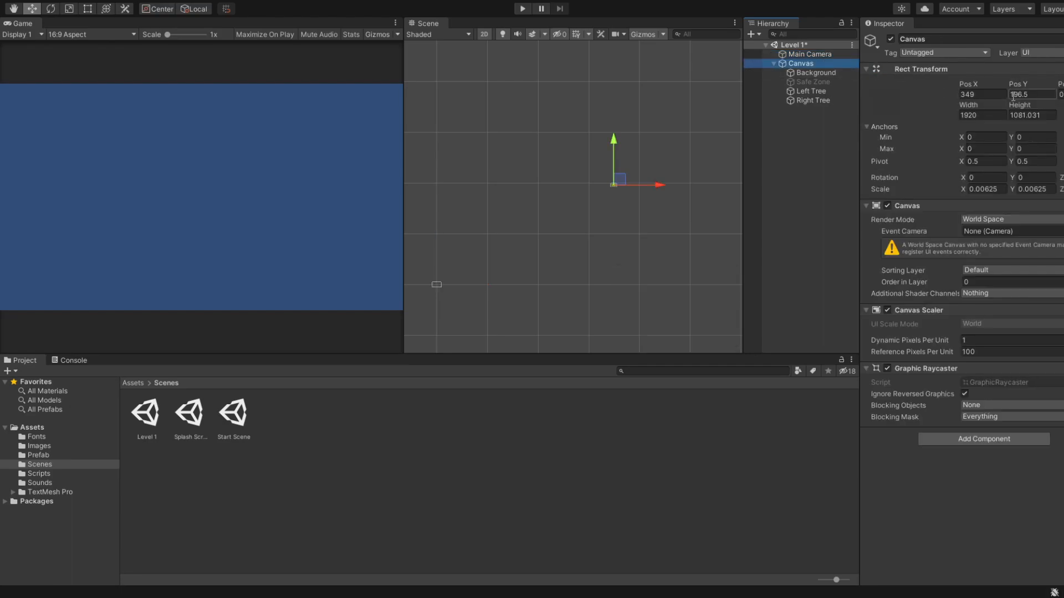
right_click(945, 69)
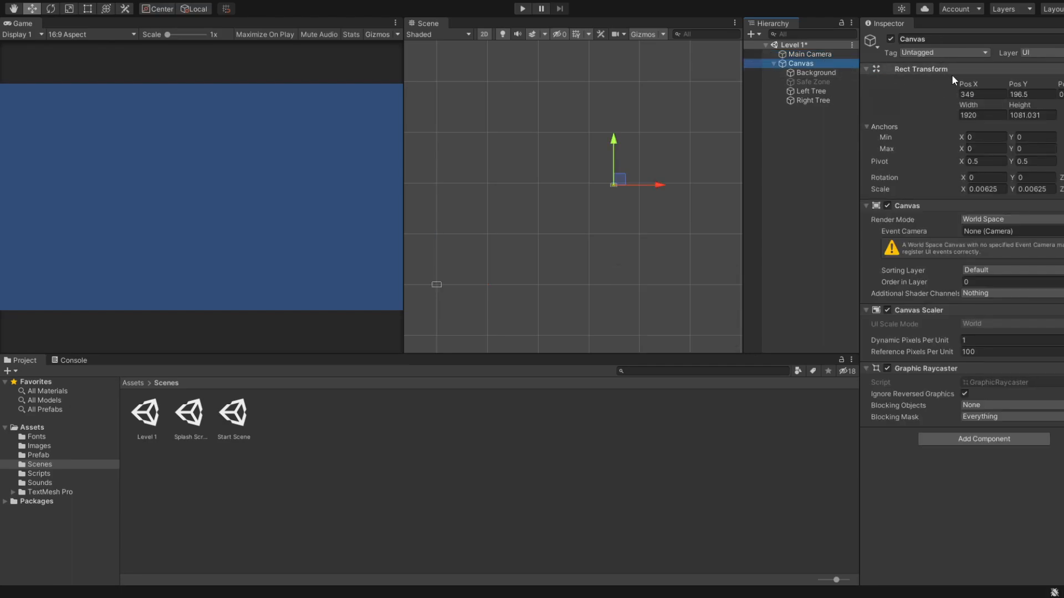
left_click(952, 75)
scroll(563, 182, "down", 10)
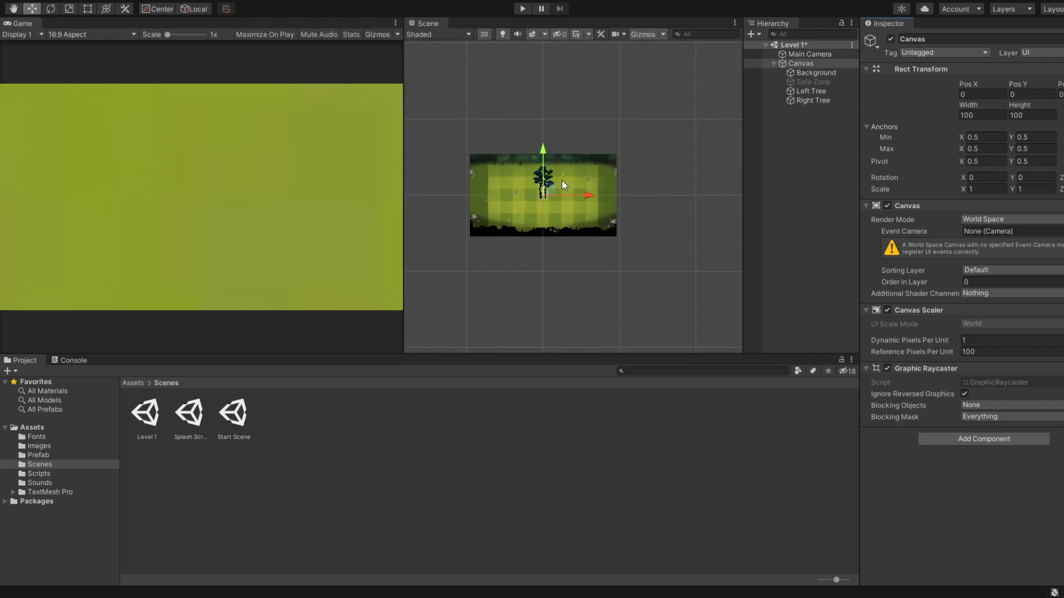
key("ctrl+z")
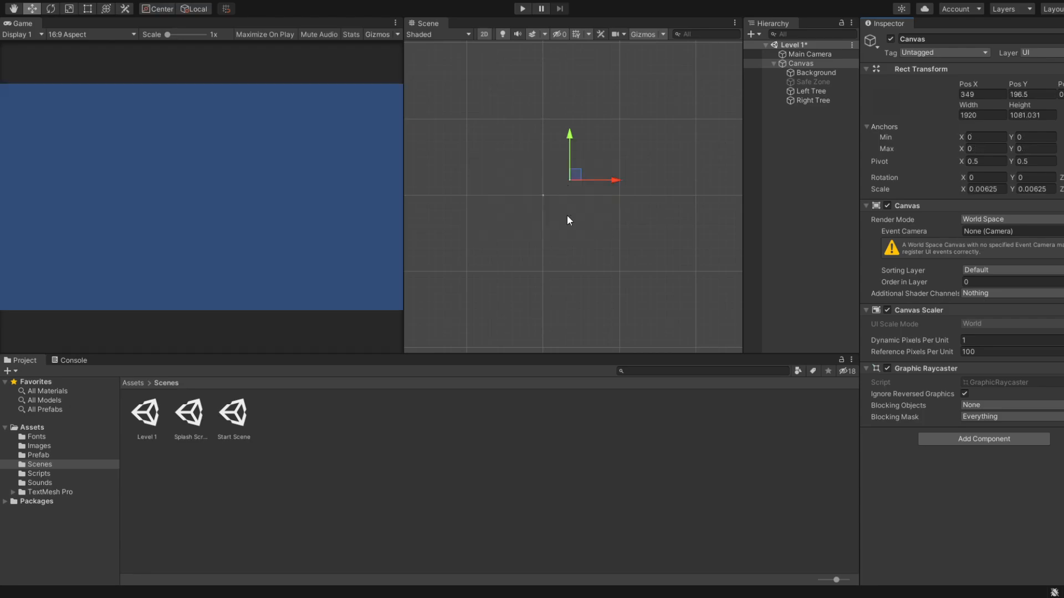
Examine where the Canvas lies relative to the Main Camera in the Scene view.
left_click(600, 206)
scroll(606, 190, "up", 5)
scroll(518, 205, "up", 7)
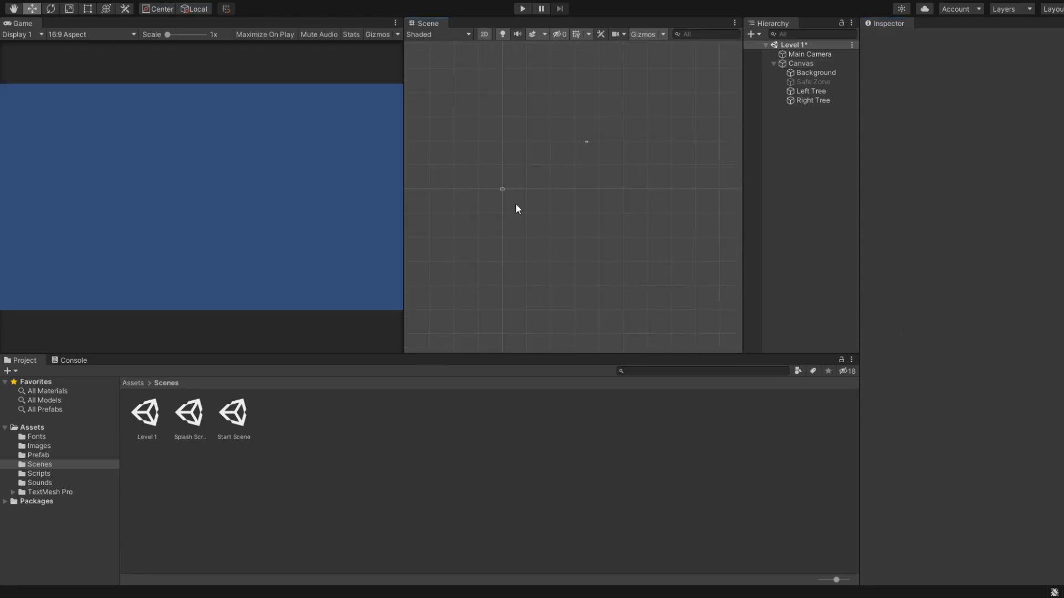
scroll(543, 185, "up", 5)
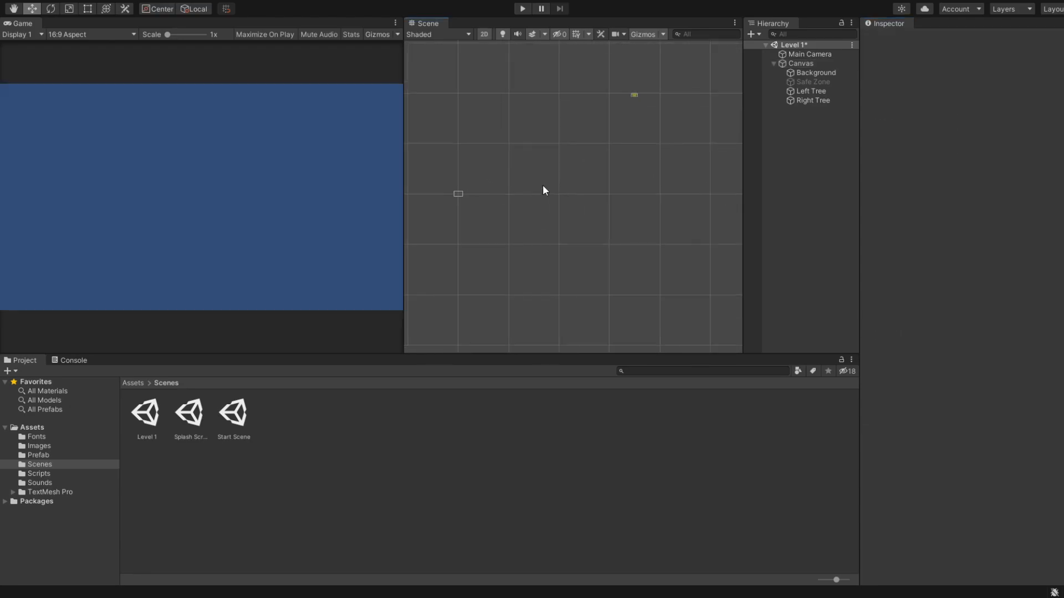
left_click(791, 54)
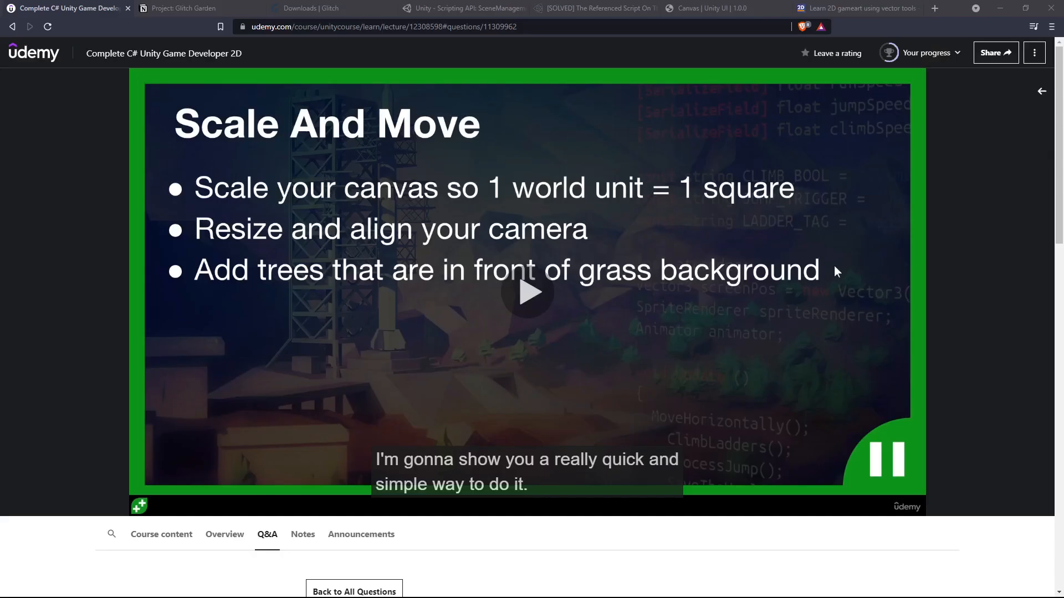
Resume the World Space Canvas Mode lecture in the browser, skip forward through the canvas scaling demonstration, and pause after it.
left_click(441, 190)
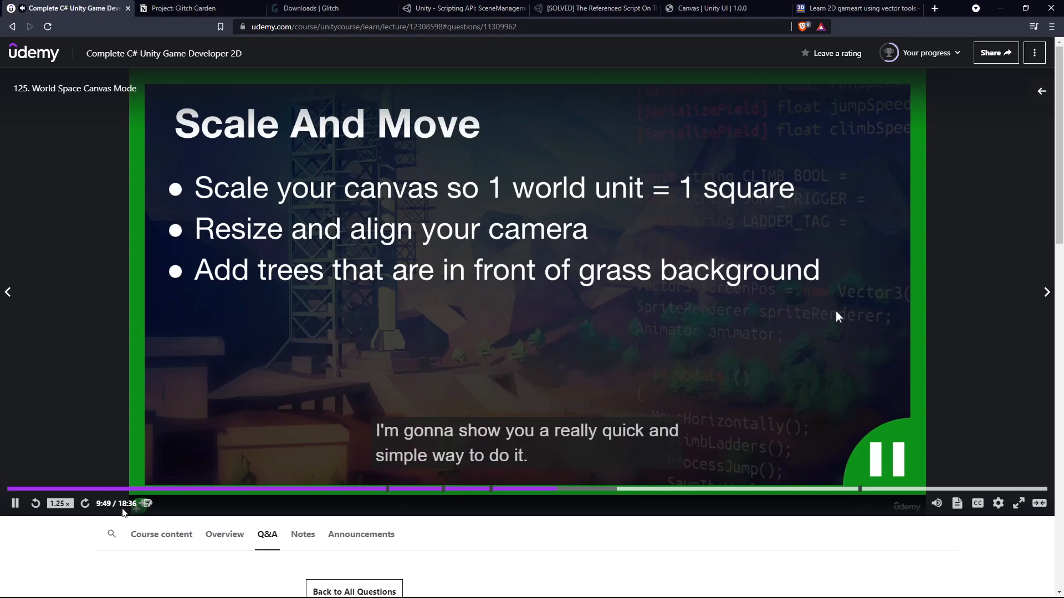
left_click(86, 504)
left_click(86, 504)
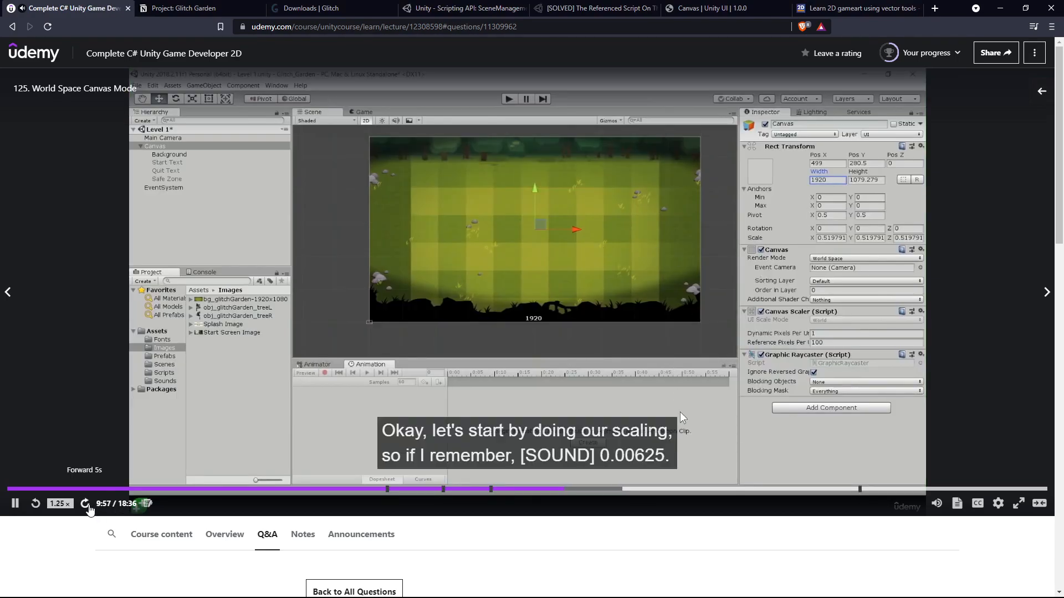
left_click(86, 504)
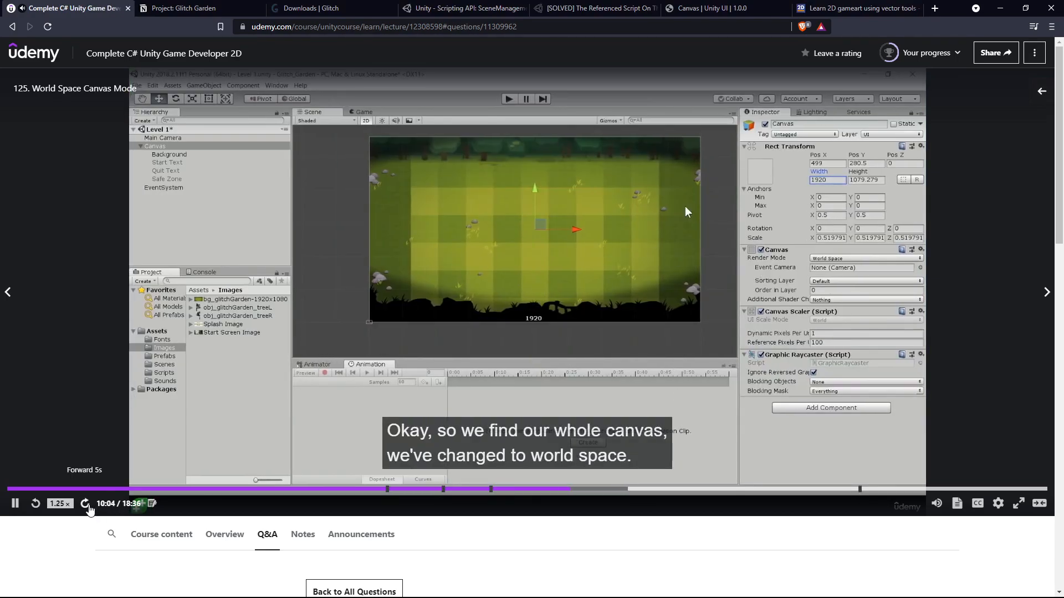
left_click(86, 505)
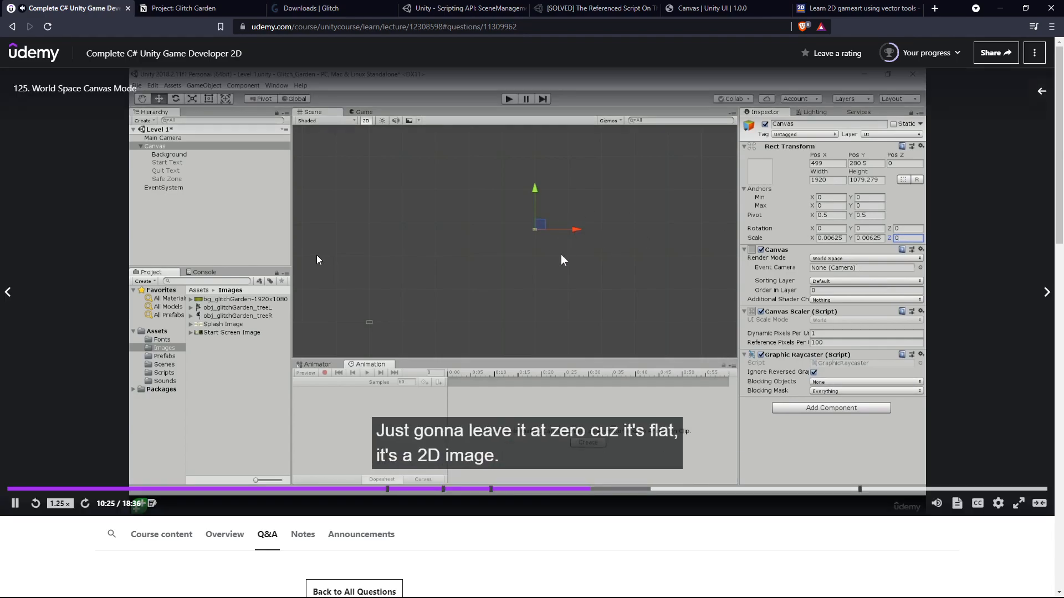
key("space")
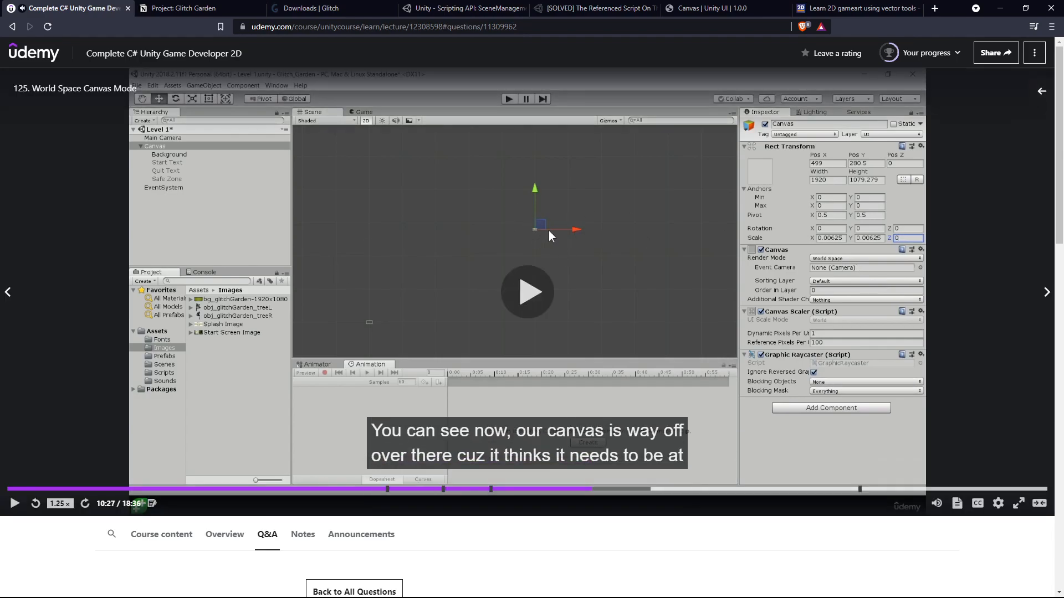
Play the lecture's demonstration of moving the canvas to position 0, 0 and pause the playback.
left_click(542, 593)
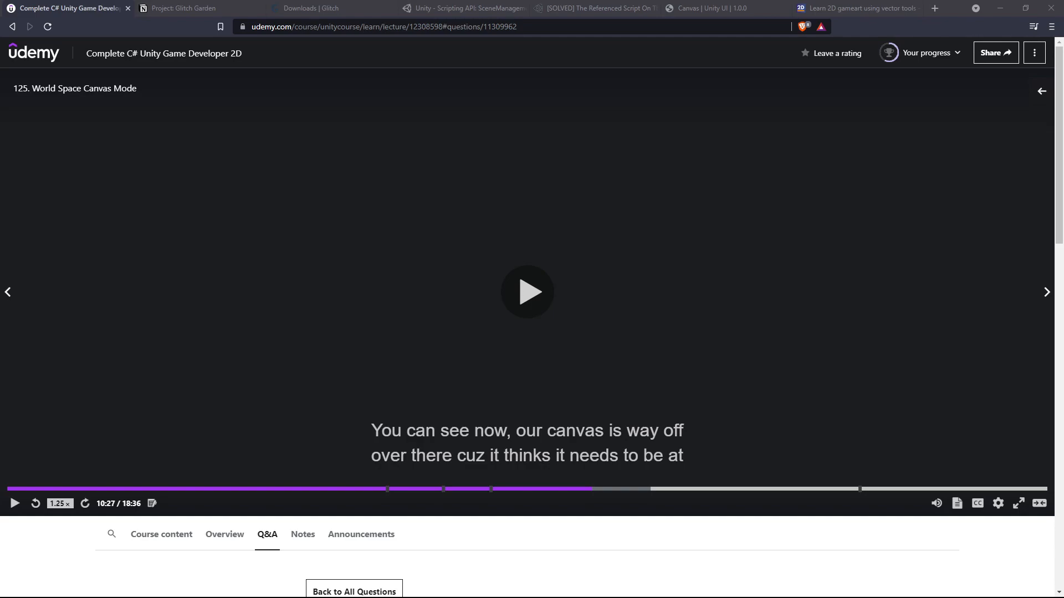
key("alt+Tab")
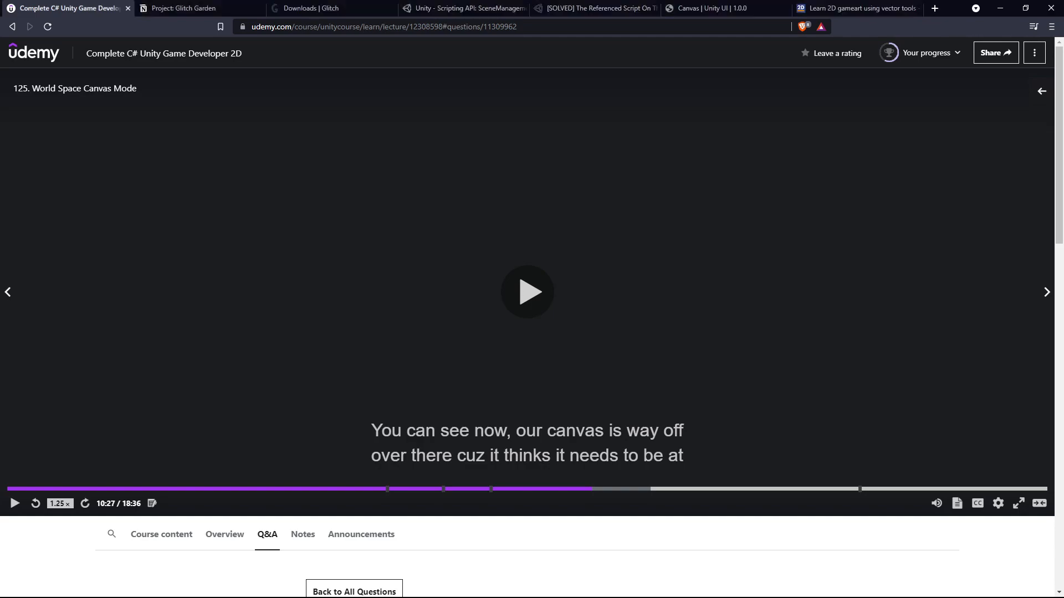
left_click(576, 287)
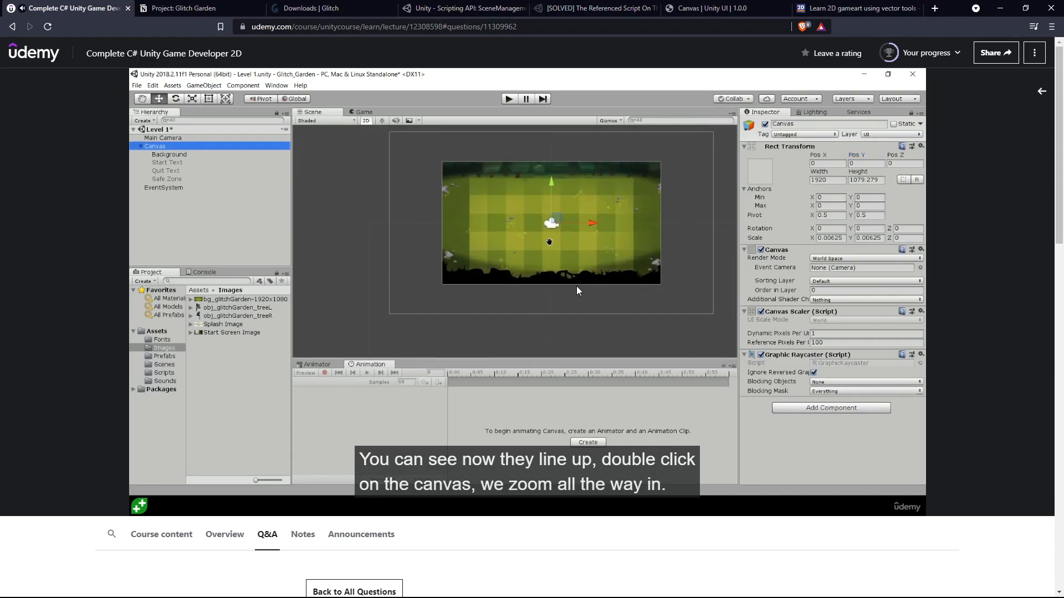
left_click(679, 188)
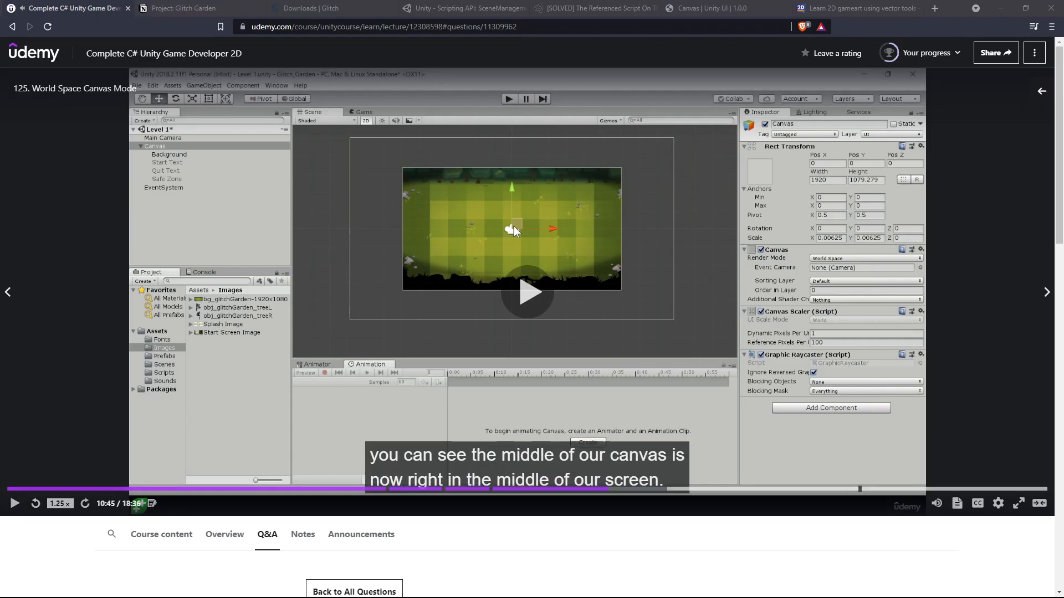
Switch to Unity and reset the Canvas Rect Transform to its default values.
key("alt+Tab")
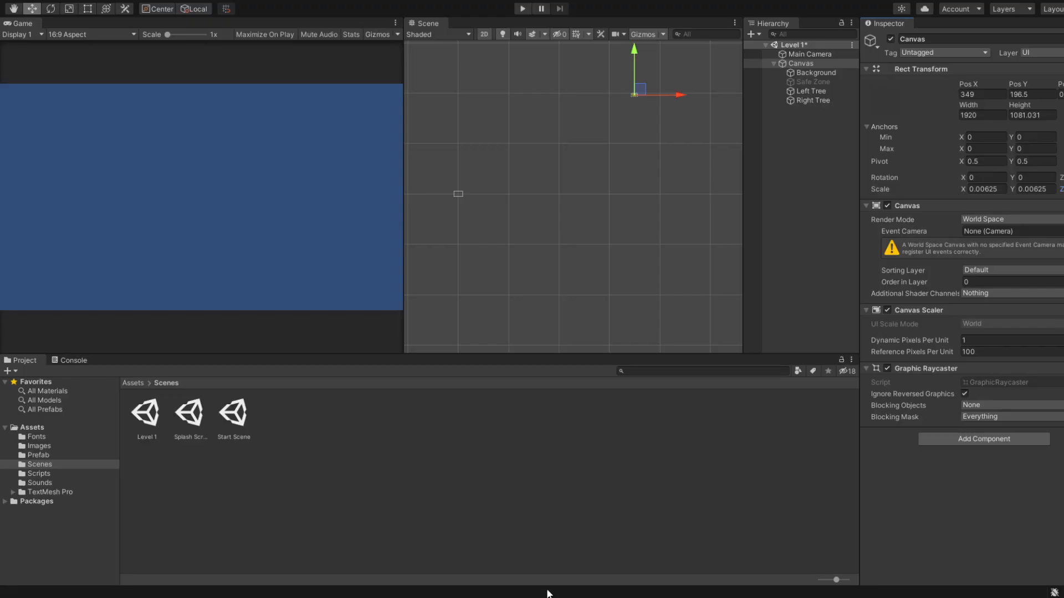
left_click(937, 81)
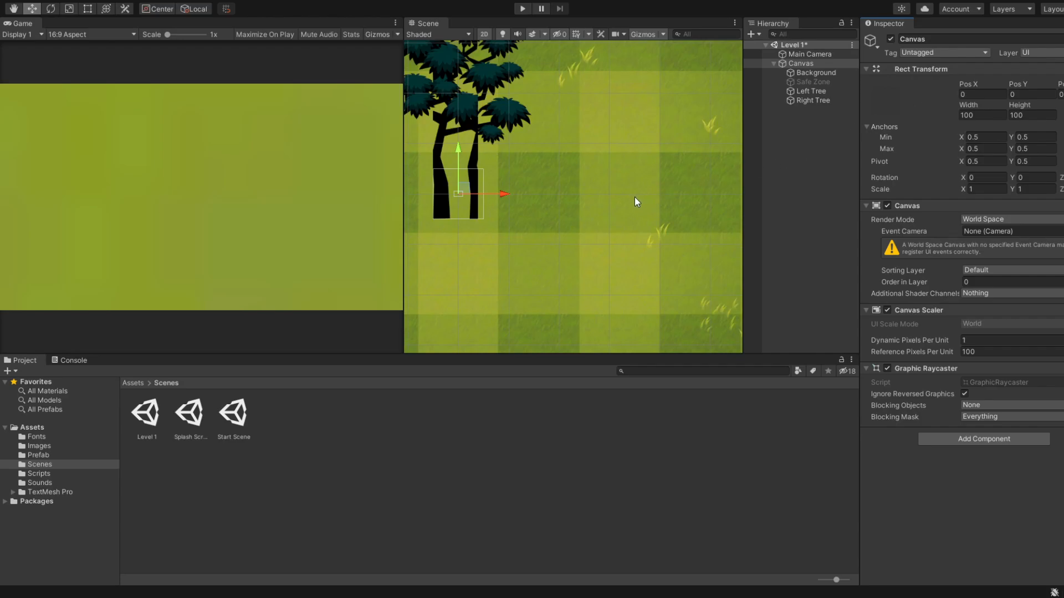
key("f")
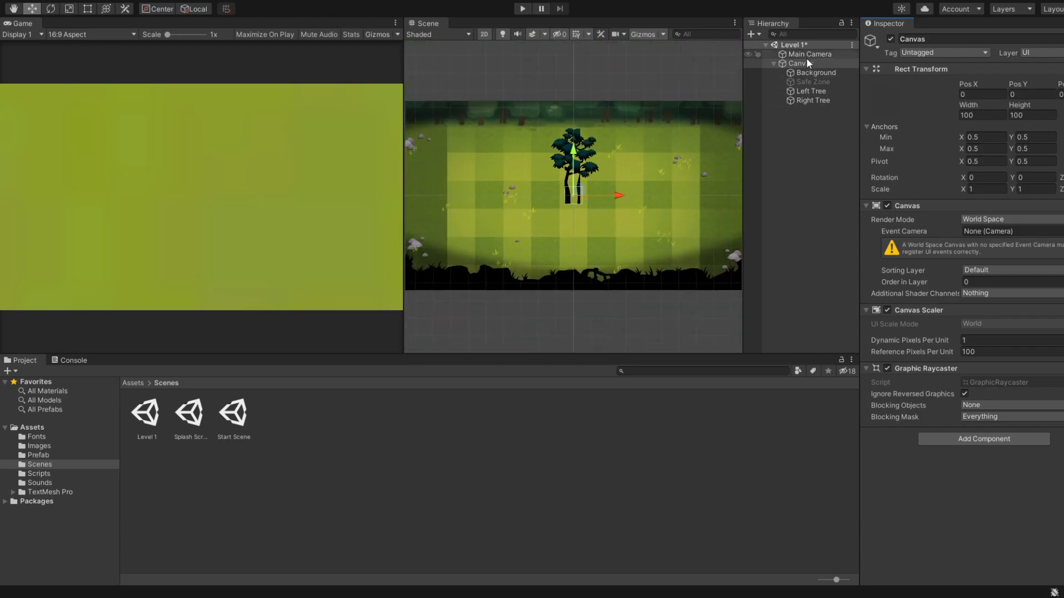
Set the Canvas scale to 0.00625 on both the X and Y axes.
scroll(681, 131, "down", 1)
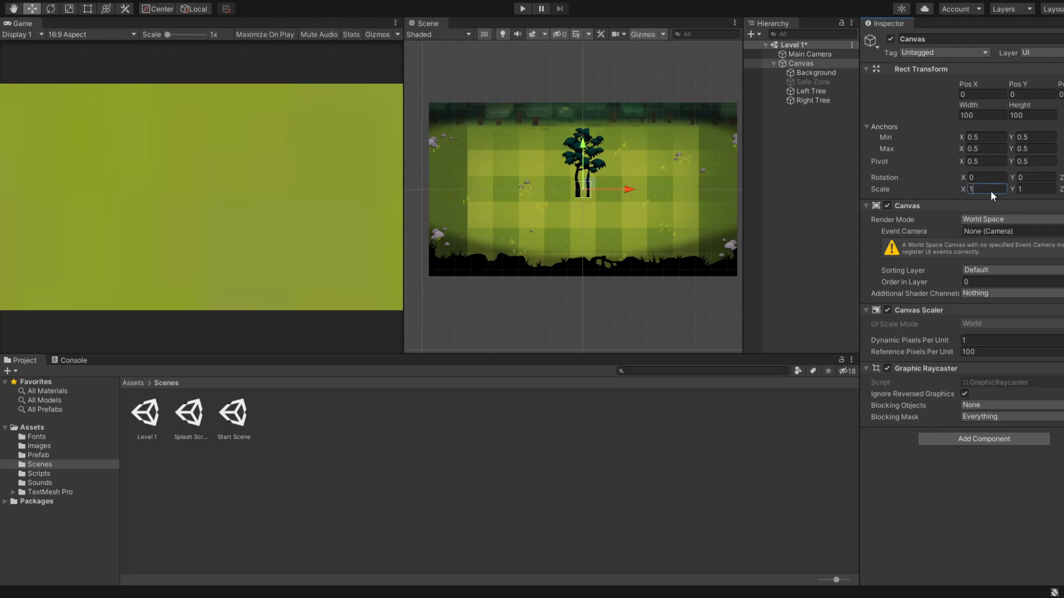
type("0.00625")
key("Tab")
type("0.00625")
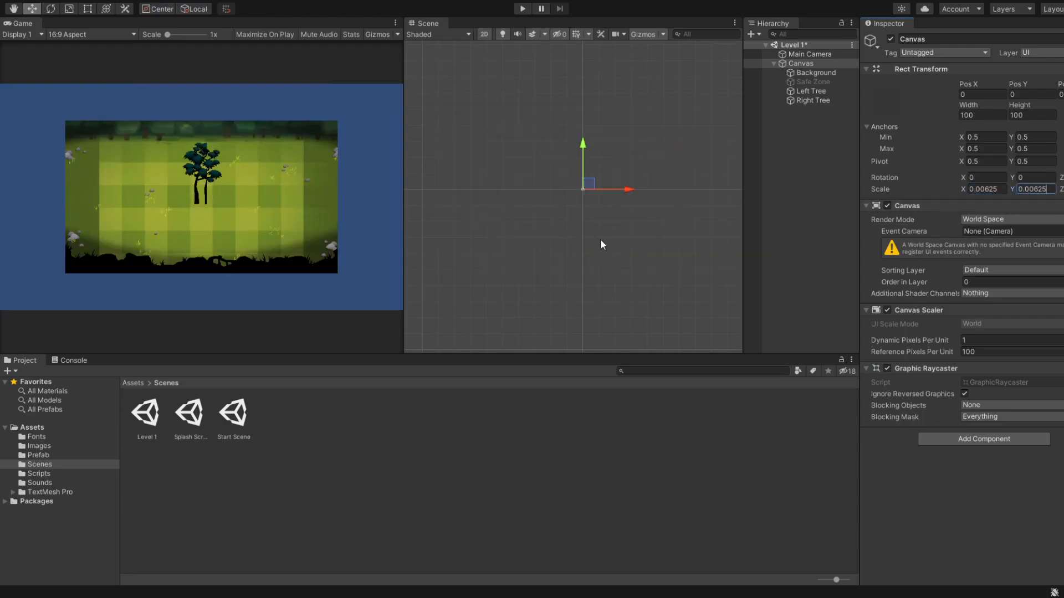
Stretch the Background image's upper-left corner out to the camera frame, making the image about 2372 by 1336.
scroll(570, 189, "up", 3)
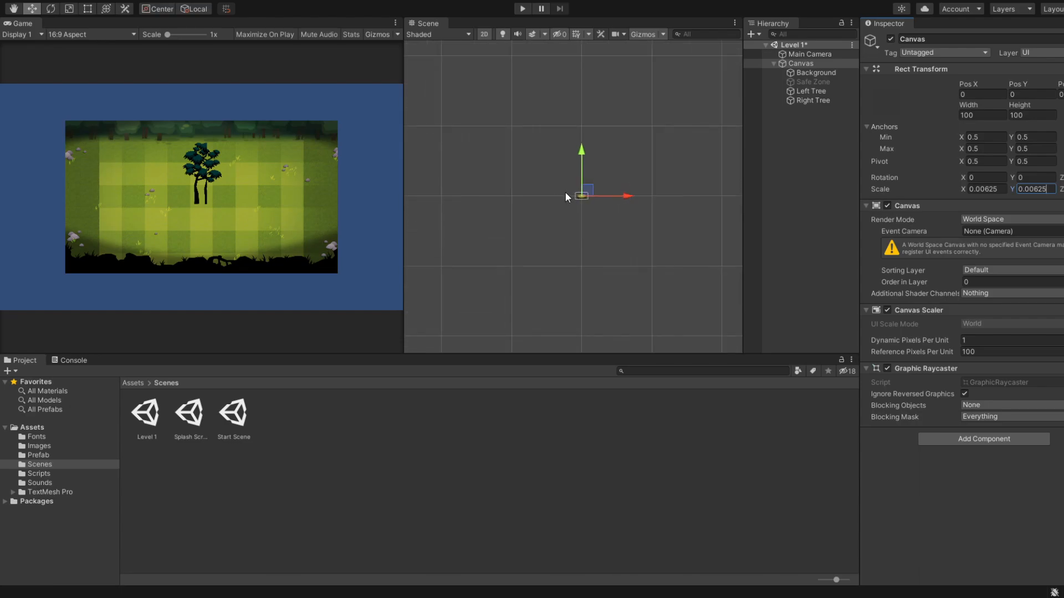
scroll(565, 192, "up", 3)
scroll(604, 217, "up", 6)
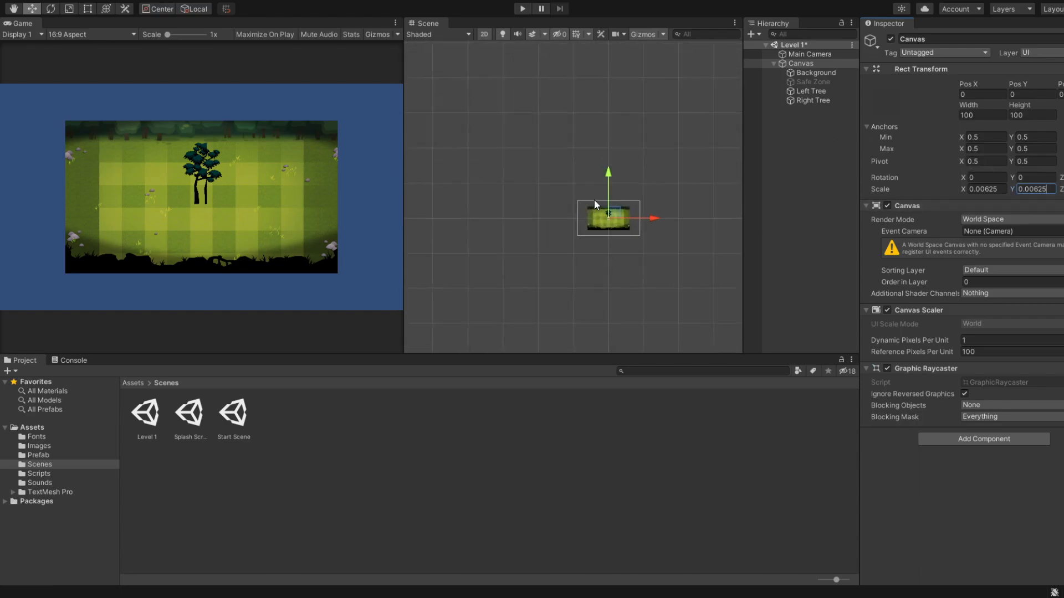
middle_click_drag(614, 220, 664, 163)
scroll(664, 163, "down", 1)
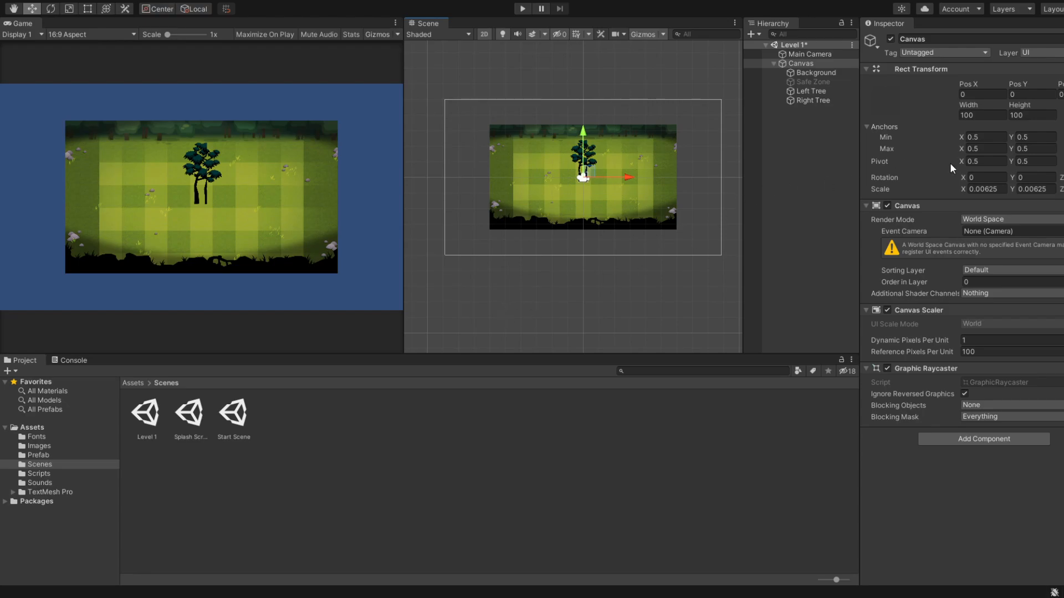
left_click(660, 191)
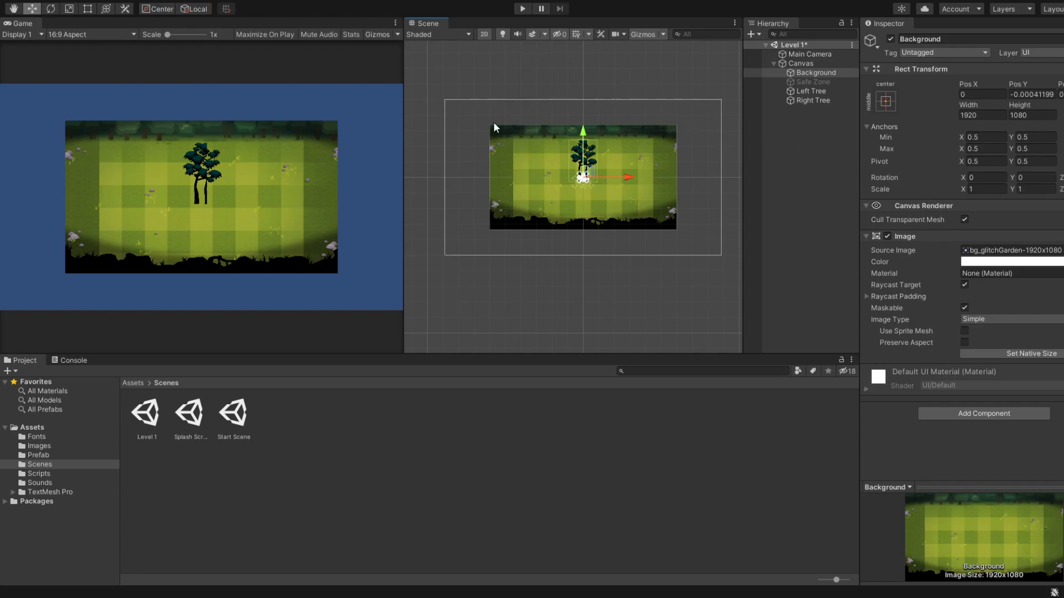
key("t")
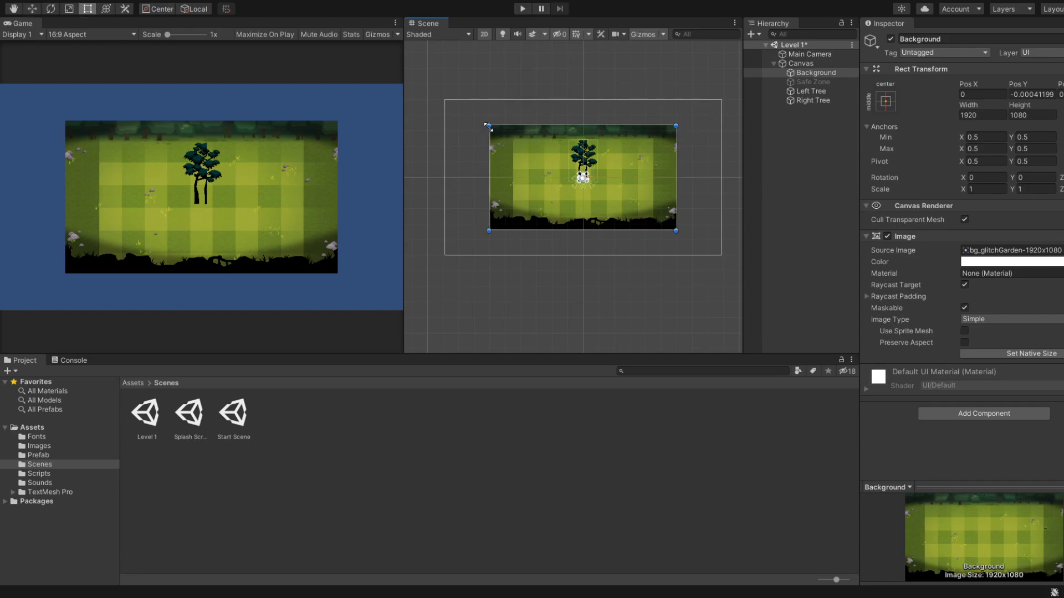
left_click_drag(489, 126, 439, 99)
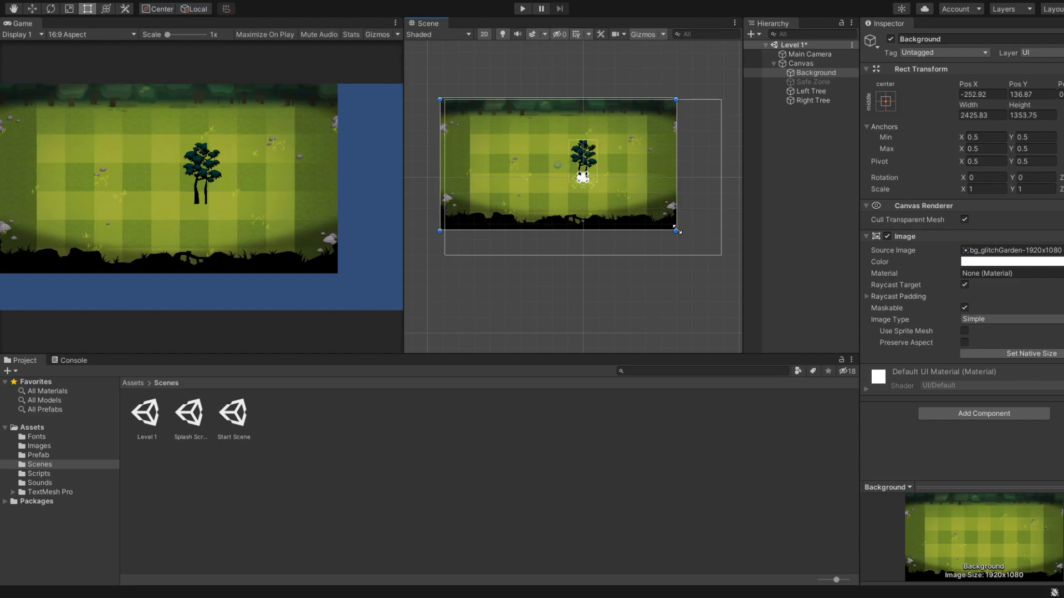
left_click_drag(439, 103, 445, 102)
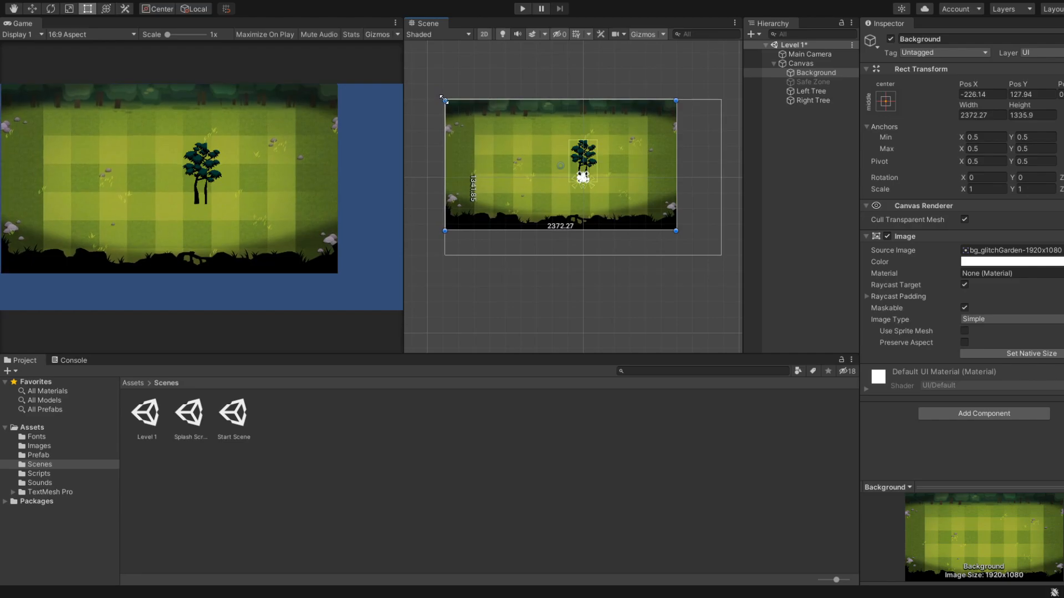
Stretch the Background image's lower-right corner out to the camera frame, making the image about 2825 by 1610.
key("q")
key("t")
left_click_drag(675, 231, 719, 258)
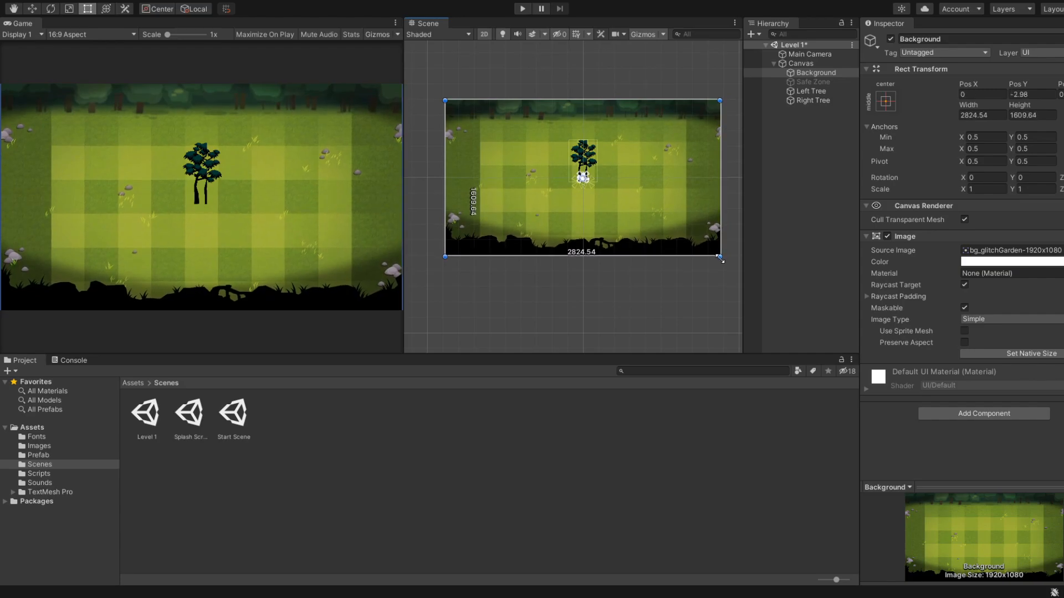
left_click(717, 276)
scroll(715, 273, "up", 2)
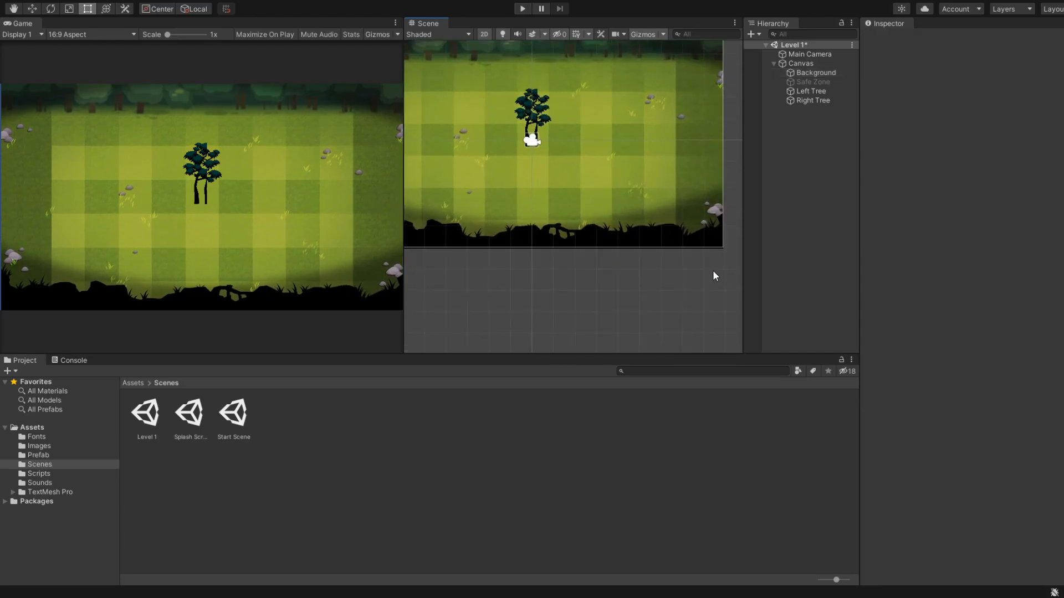
scroll(710, 273, "up", 2)
scroll(687, 257, "down", 5)
middle_click_drag(577, 269, 594, 261)
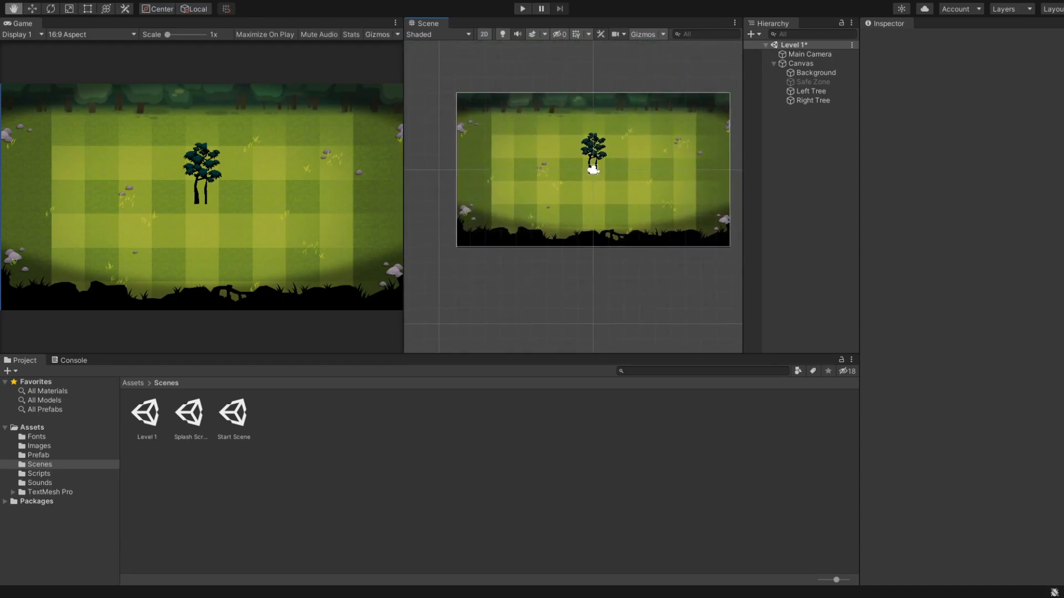
Switch to the browser, play the World Space Canvas Mode lecture on to 11:24, pause it, and return to Unity.
key("alt+Tab")
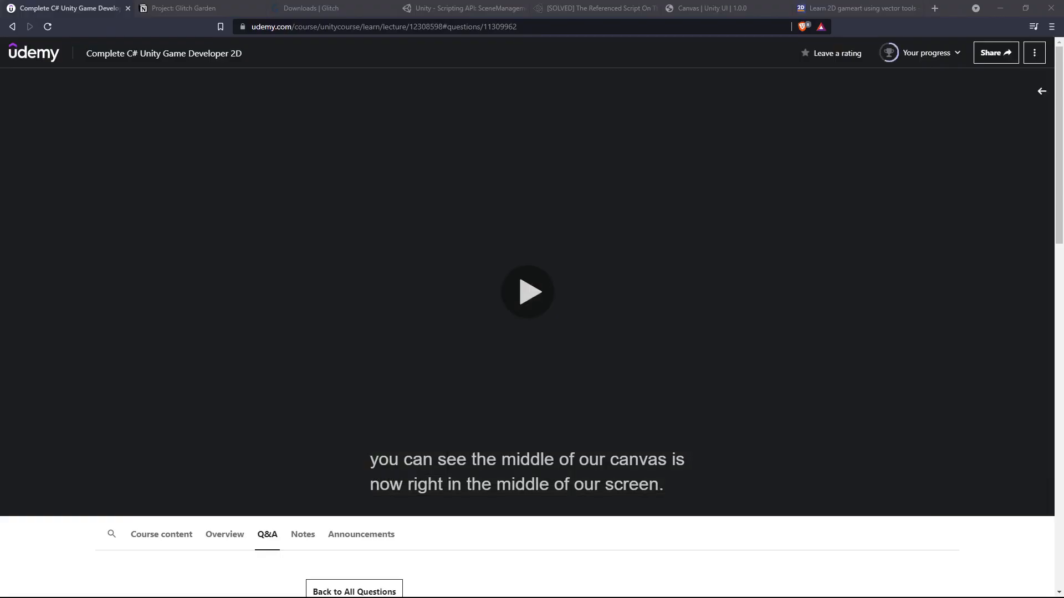
key("space")
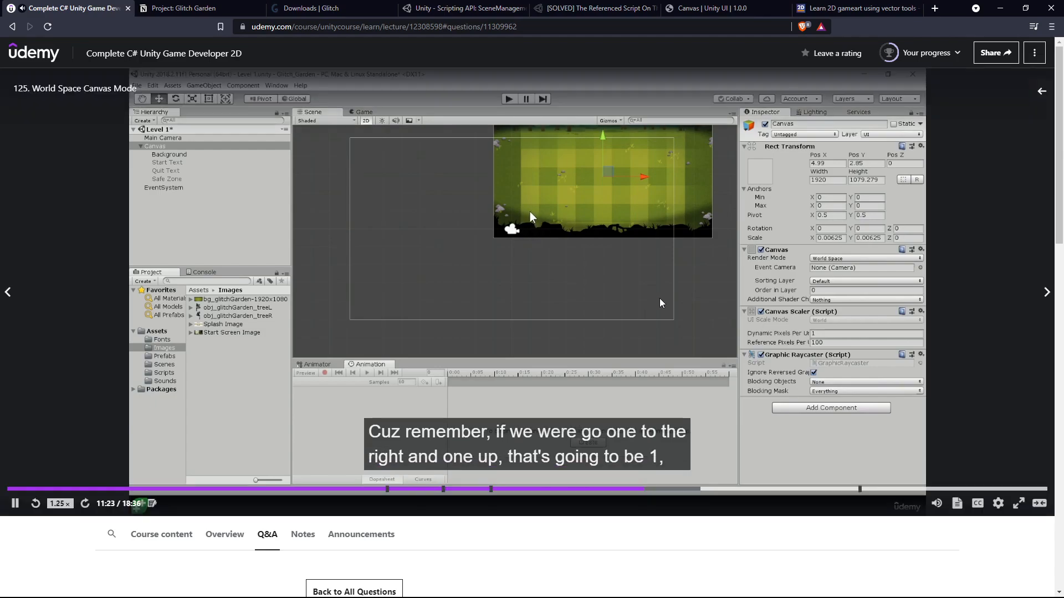
left_click(661, 295)
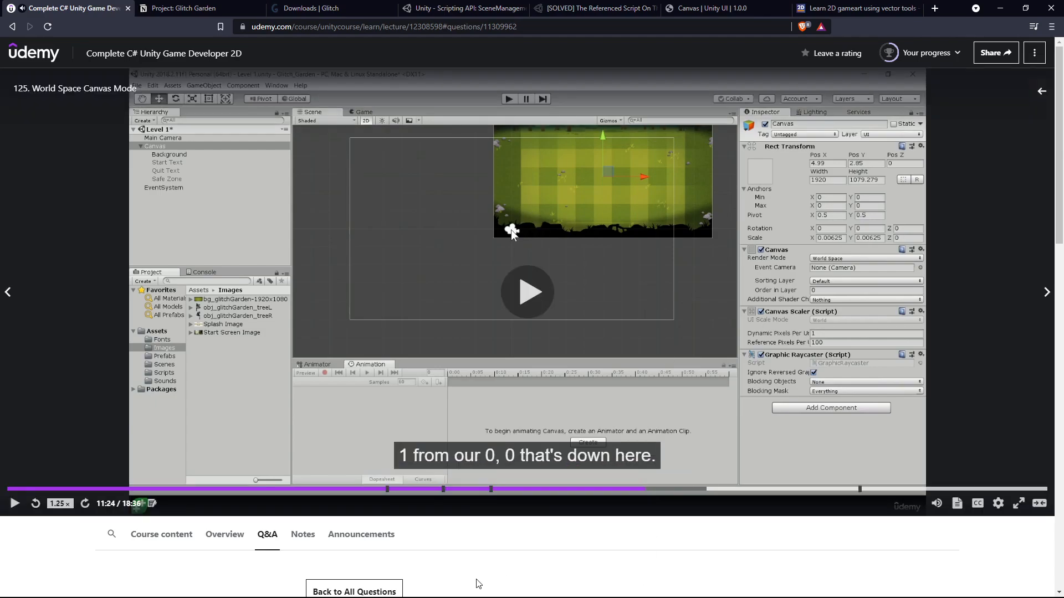
key("alt+Tab")
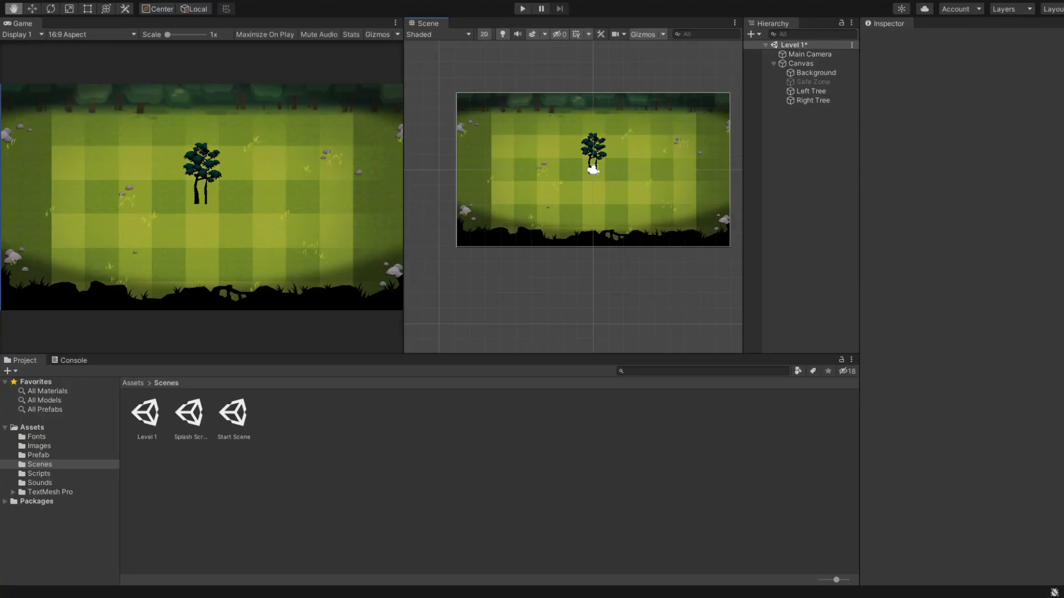
Undo the corner stretches made to the Background image.
left_click(640, 220)
key("ctrl+z")
key("ctrl+z")
key("ctrl+z")
key("ctrl+z")
key("ctrl+z")
key("ctrl+z")
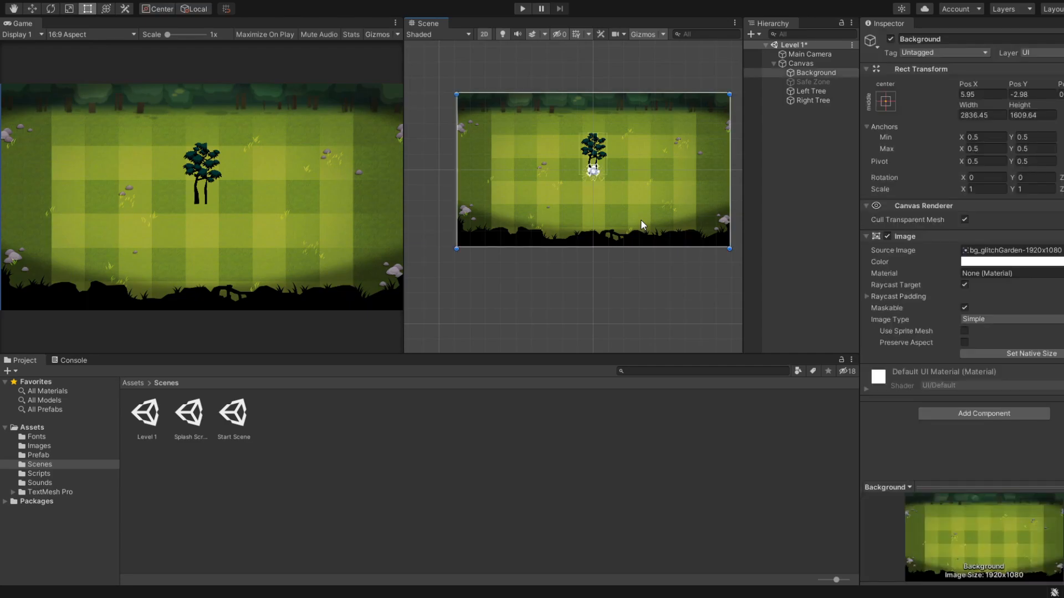
key("ctrl+z")
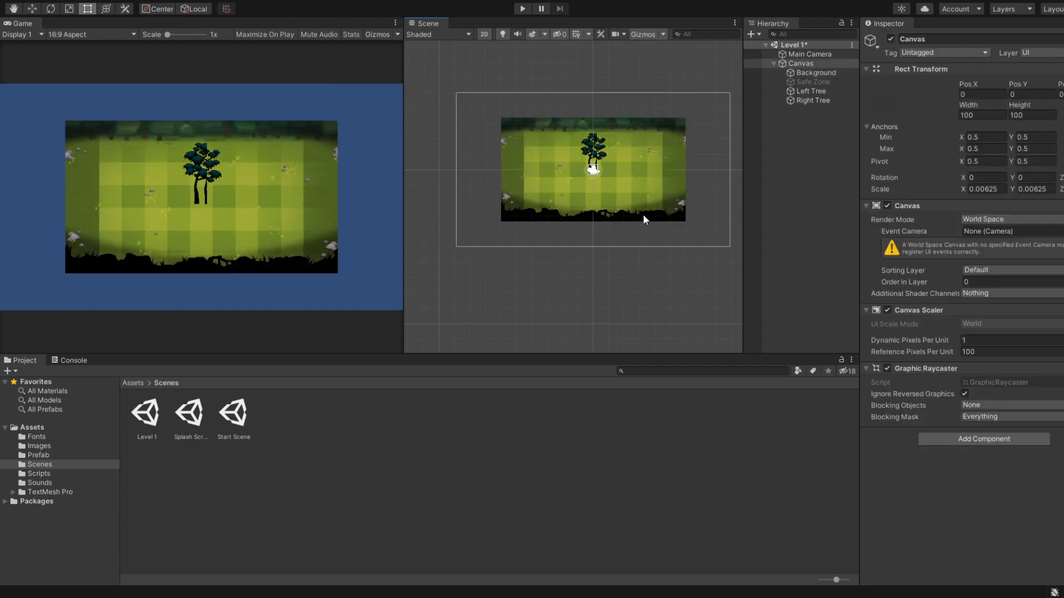
Move the Background image up and to the right, bringing its lower-left area onto the camera icon.
left_click(642, 214)
left_click_drag(638, 214, 718, 181)
scroll(614, 228, "up", 3)
scroll(614, 227, "up", 6)
middle_click_drag(605, 229, 593, 365)
left_click_drag(622, 193, 719, 139)
left_click_drag(699, 164, 508, 169)
Try deleting the Left Tree and Right Tree objects, undo the deletion, and deactivate both trees instead.
left_click(508, 169)
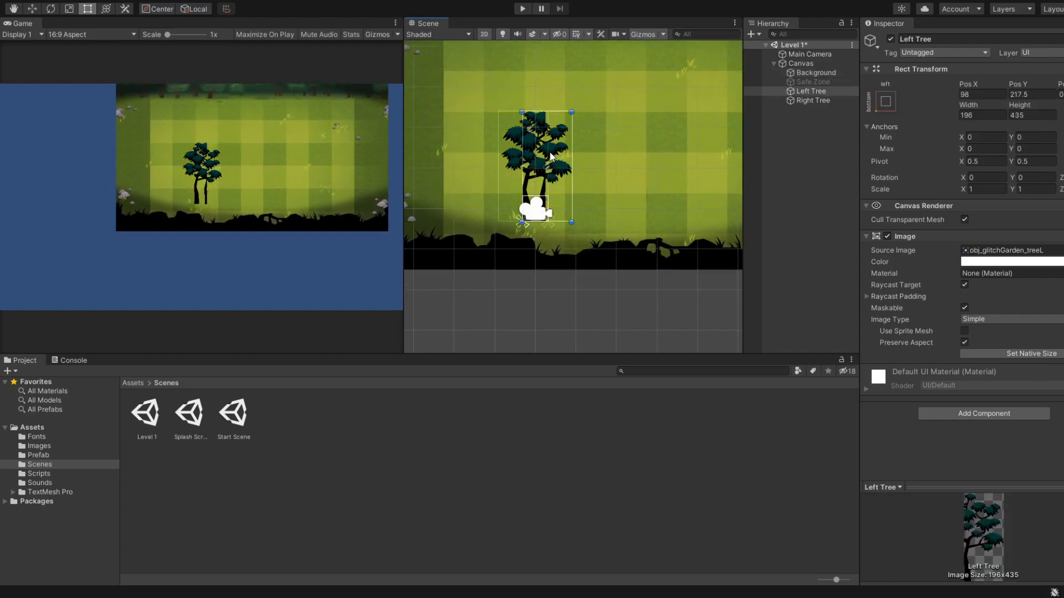
scroll(550, 203, "down", 1)
scroll(548, 203, "down", 3)
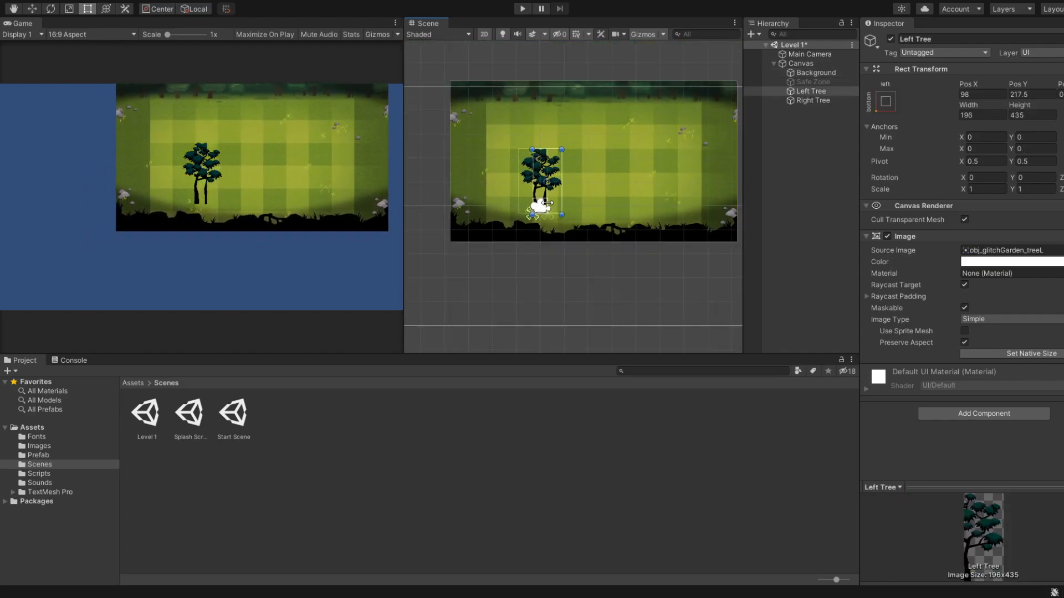
left_click(543, 205)
left_click(816, 90)
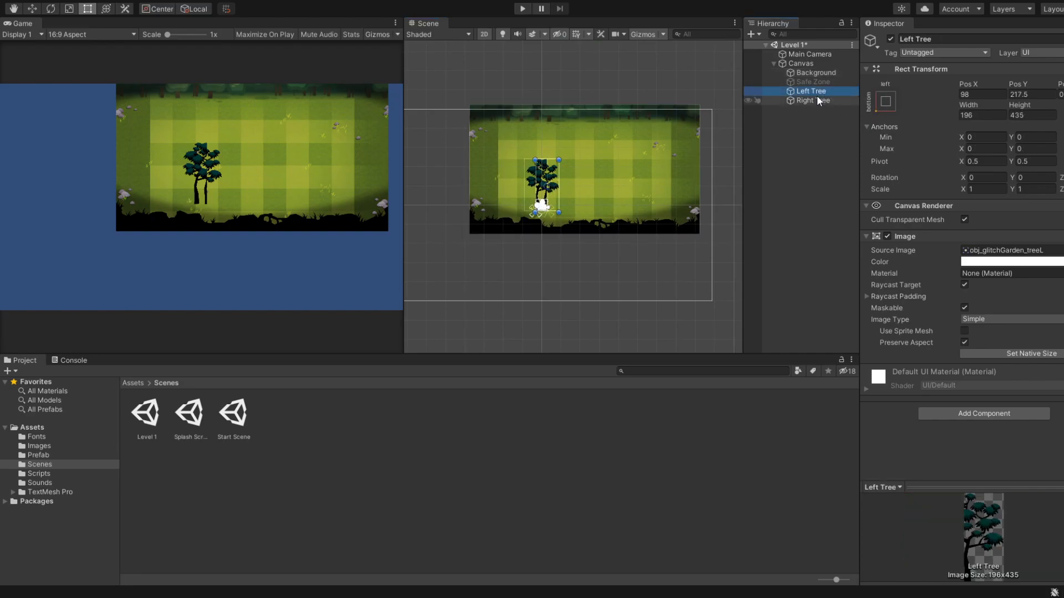
left_click(816, 99, "shift")
key("Delete")
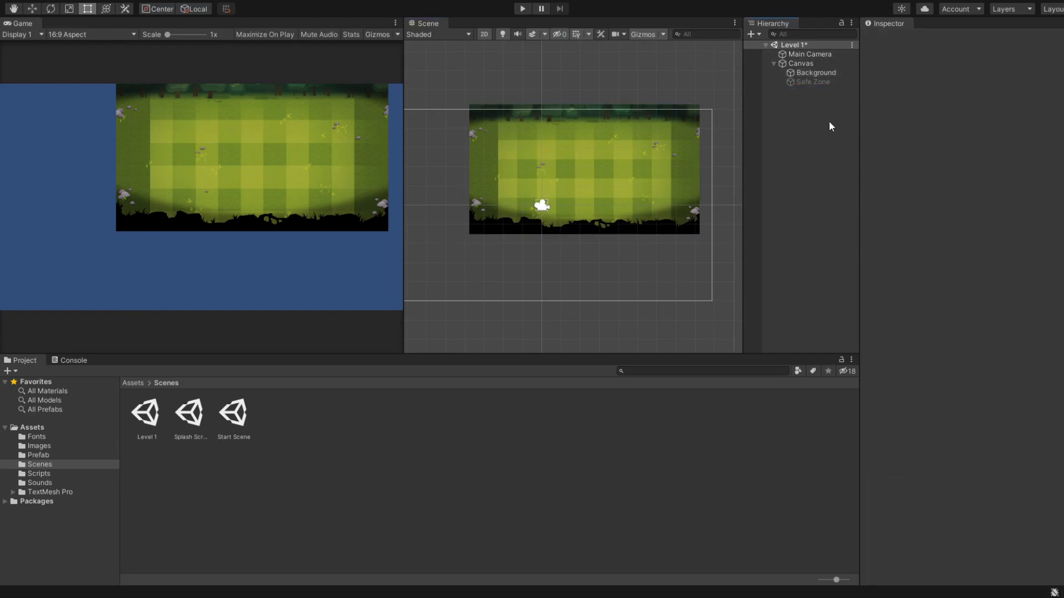
key("ctrl+z")
left_click(889, 39)
Reposition the Background image at about Pos X 721, Pos Y 420, with the camera icon near its lower-left corner.
left_click(781, 173)
left_click(589, 194)
left_click_drag(613, 171, 637, 162)
scroll(603, 206, "up", 4)
scroll(604, 210, "up", 2)
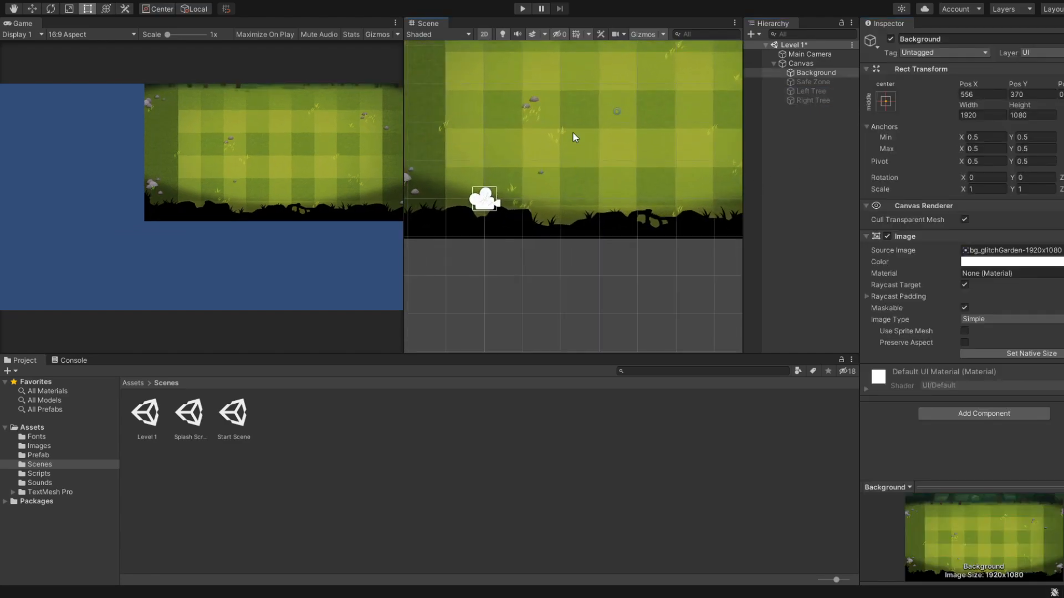
left_click_drag(573, 131, 653, 113)
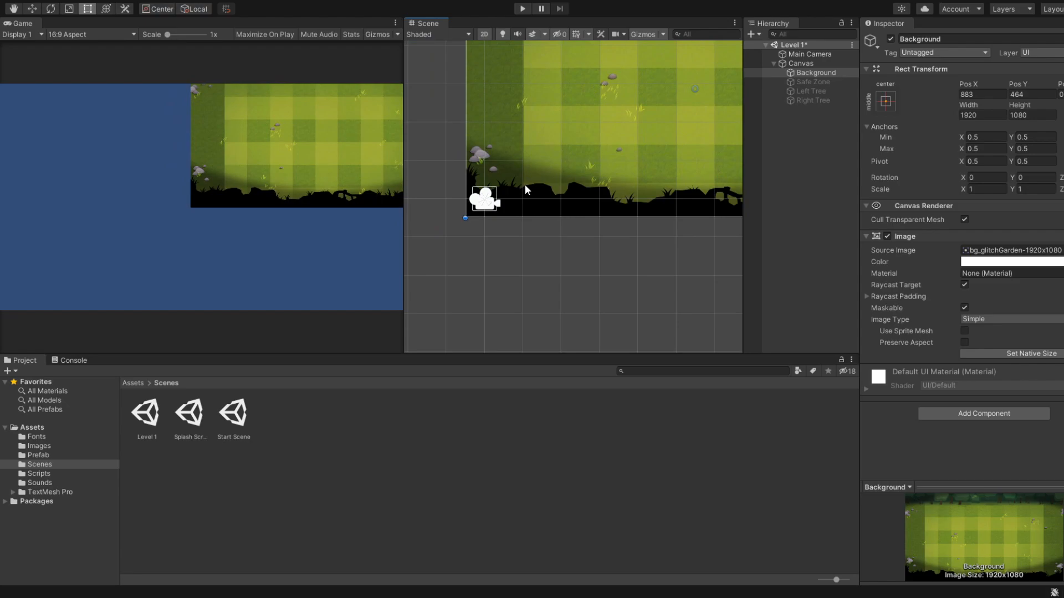
left_click_drag(547, 174, 506, 185)
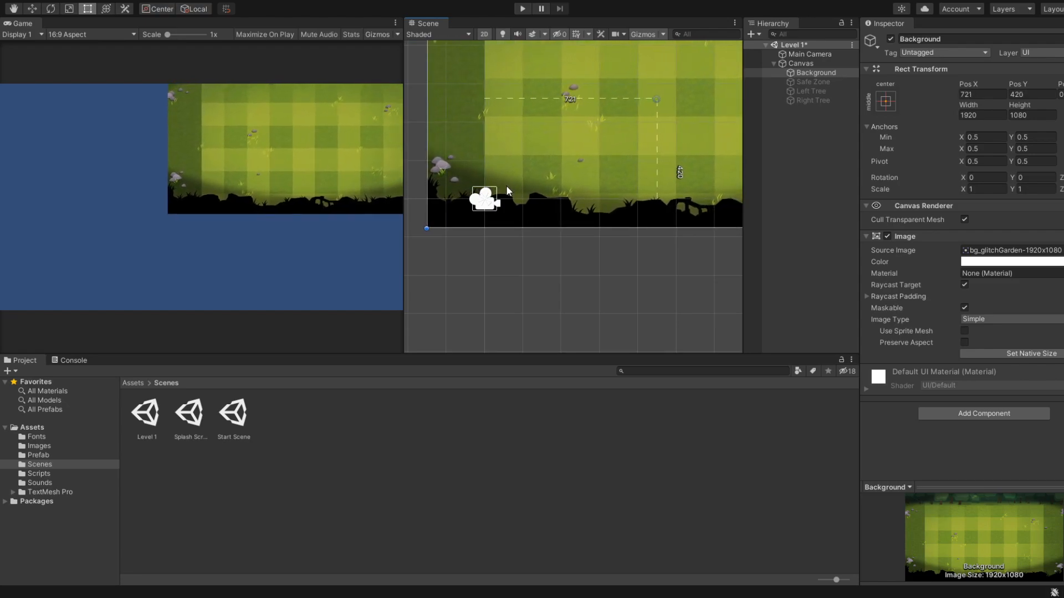
Fine-tune the Background image's placement to about Pos X 718, Pos Y 395.
scroll(523, 266, "down", 5)
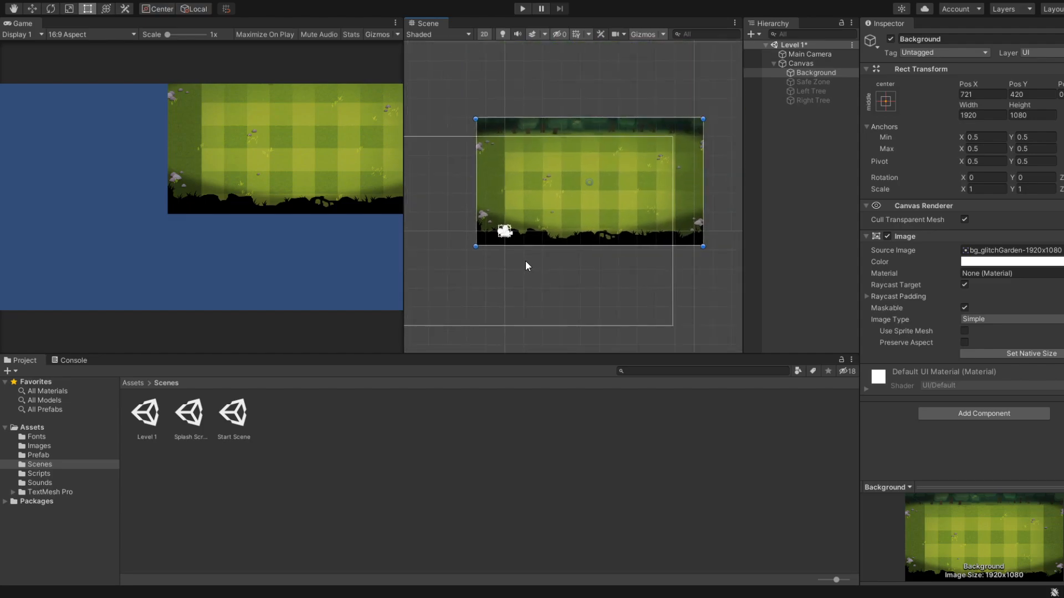
left_click_drag(595, 181, 589, 186)
scroll(540, 241, "up", 5)
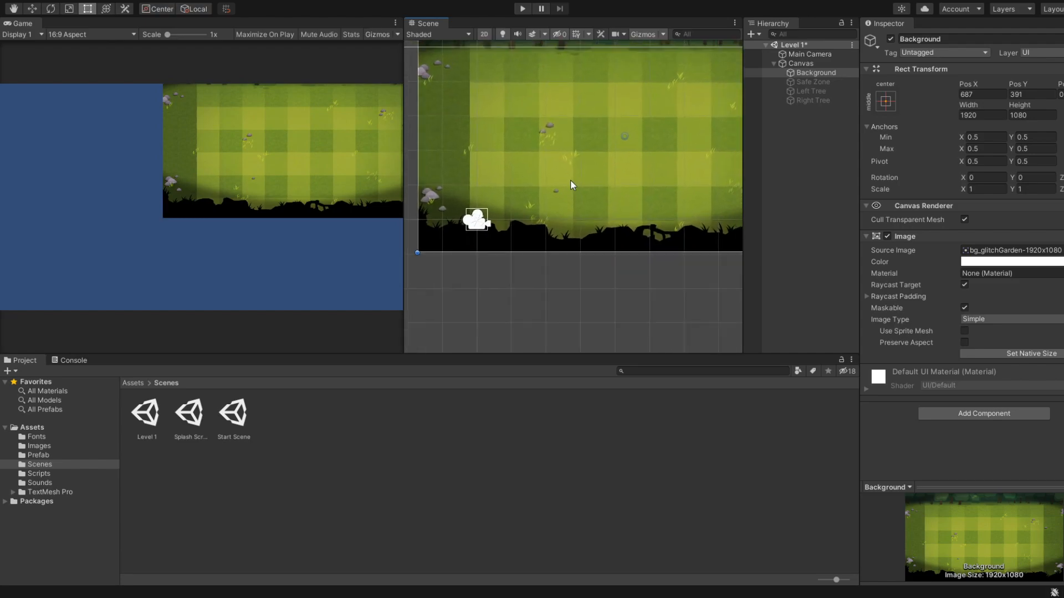
scroll(577, 164, "down", 1)
left_click_drag(589, 154, 592, 152)
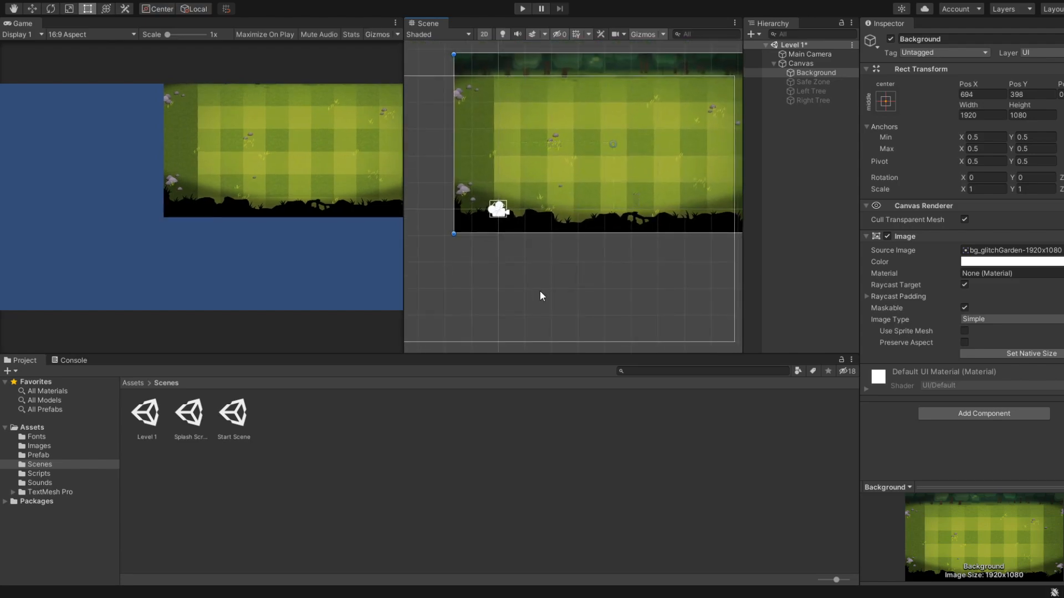
left_click(540, 290)
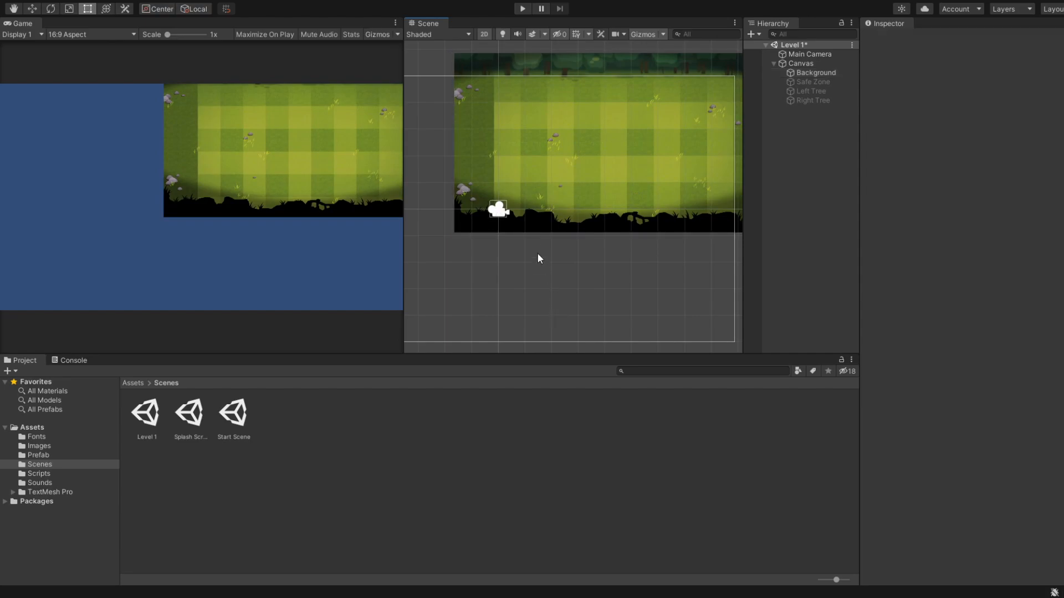
left_click(520, 184)
left_click_drag(520, 183, 526, 184)
left_click(609, 284)
middle_click_drag(611, 285, 598, 284)
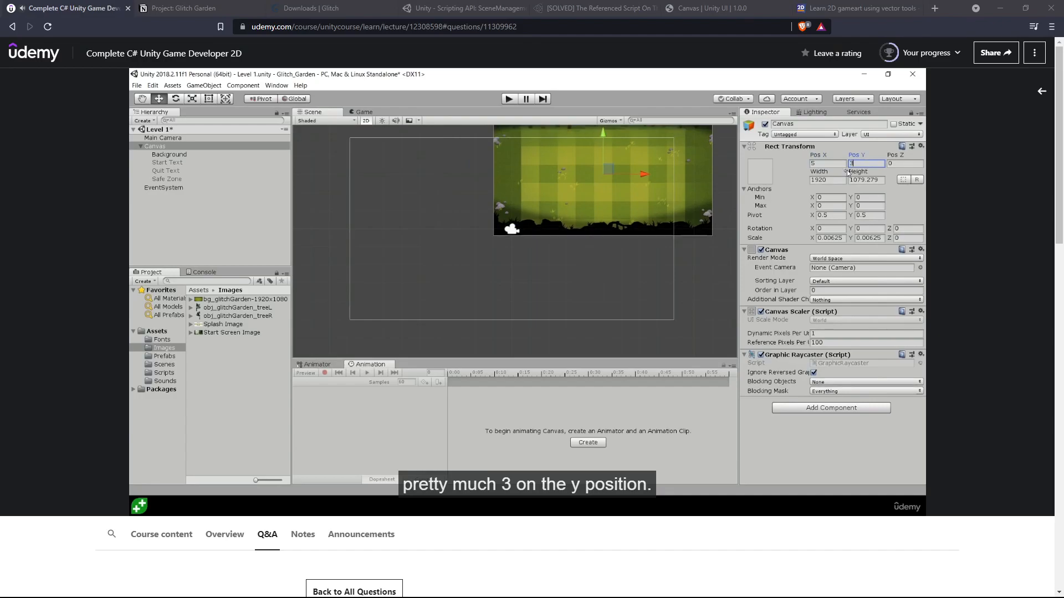
Watch the lecture's canvas positioning part in the browser, pause it at 11:34, and return to Unity.
left_click(571, 511)
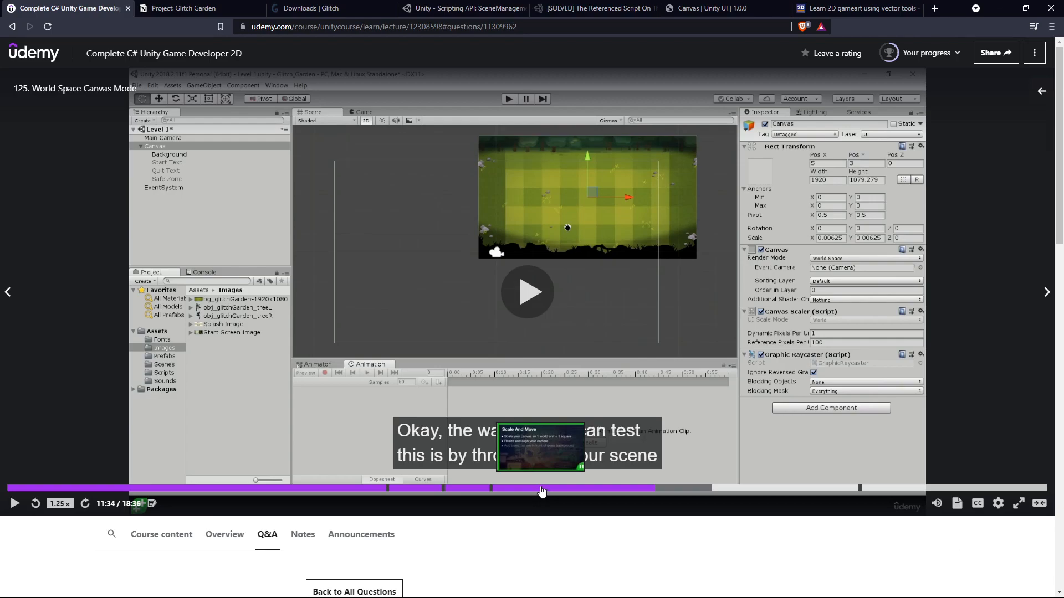
left_click(529, 589)
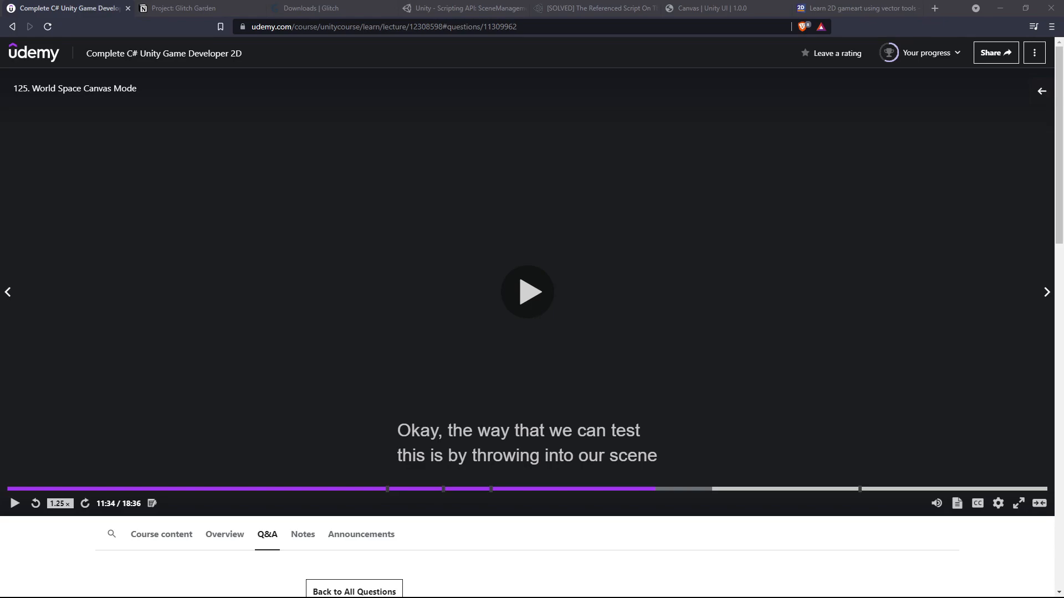
left_click(492, 592)
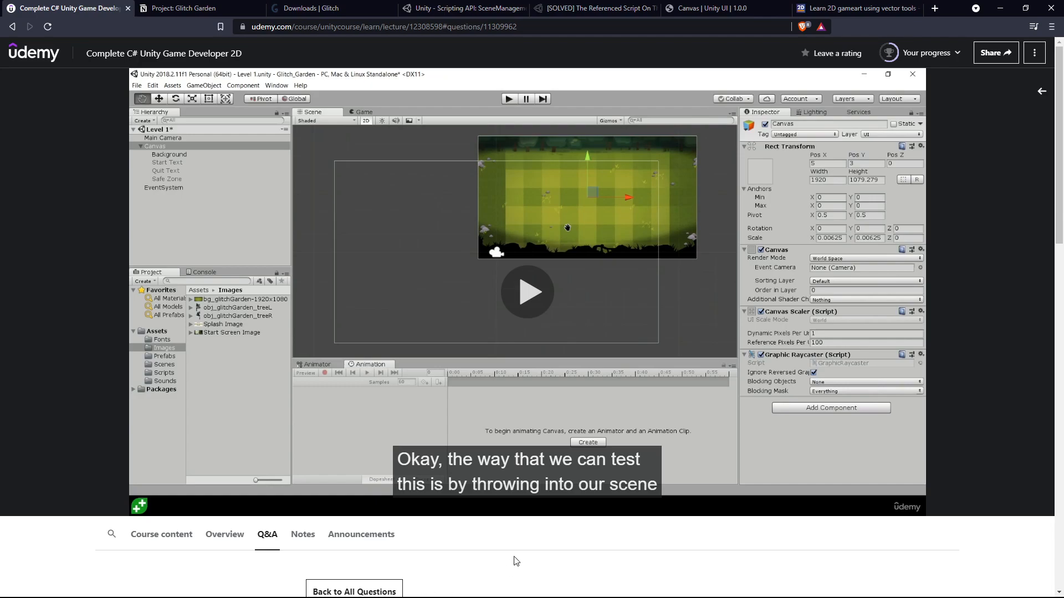
left_click(526, 589)
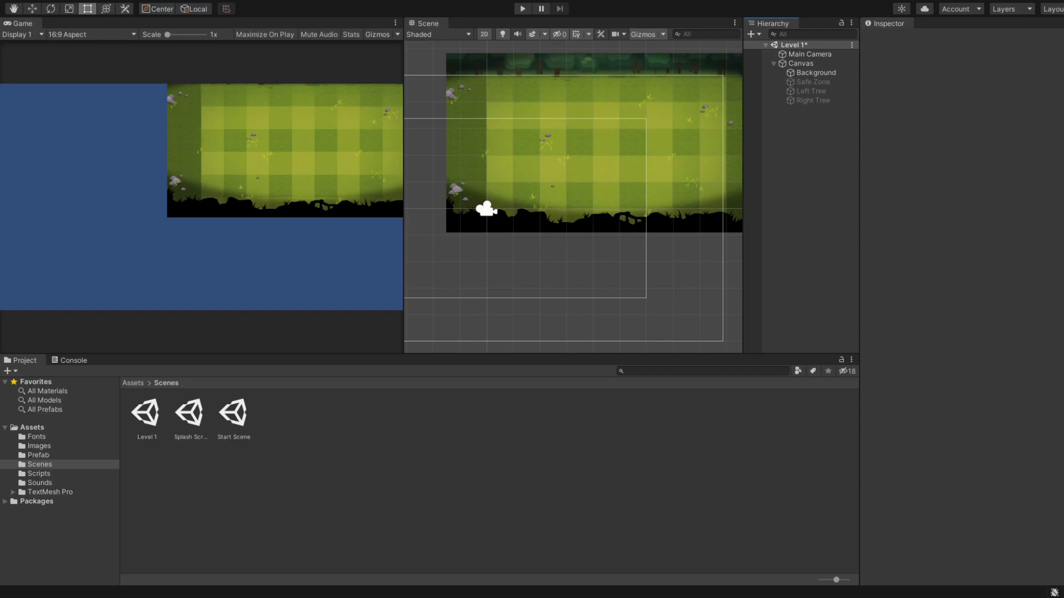
Undo the Background, tree and Canvas edits back to the saved Level 1 scene.
scroll(554, 251, "down", 5)
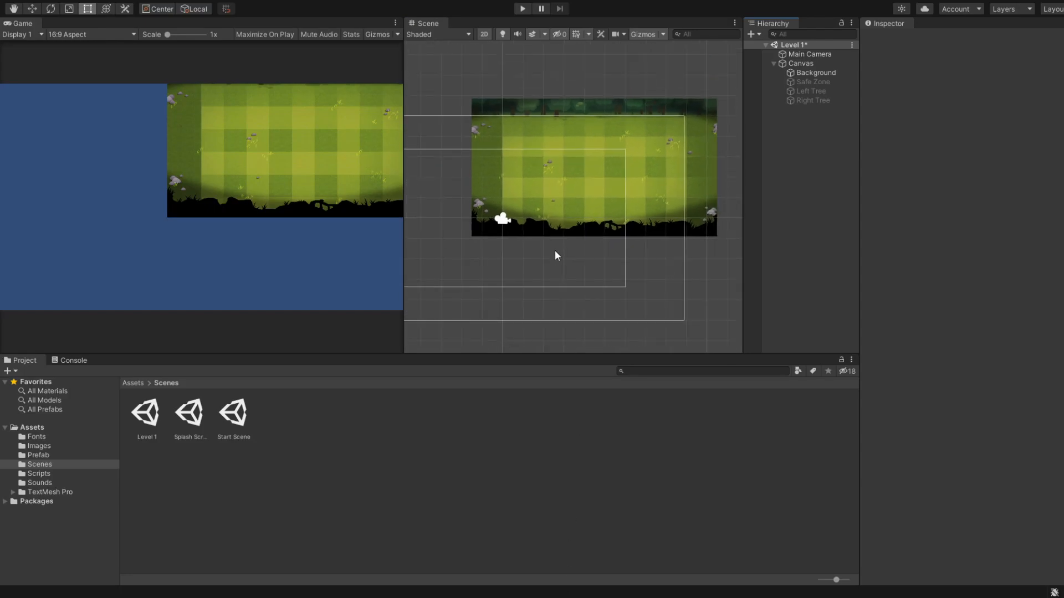
left_click(597, 178)
key("ctrl+z")
key("ctrl+z")
key("ctrl+z")
key("ctrl+z")
key("ctrl+z")
key("ctrl+z")
key("ctrl+z")
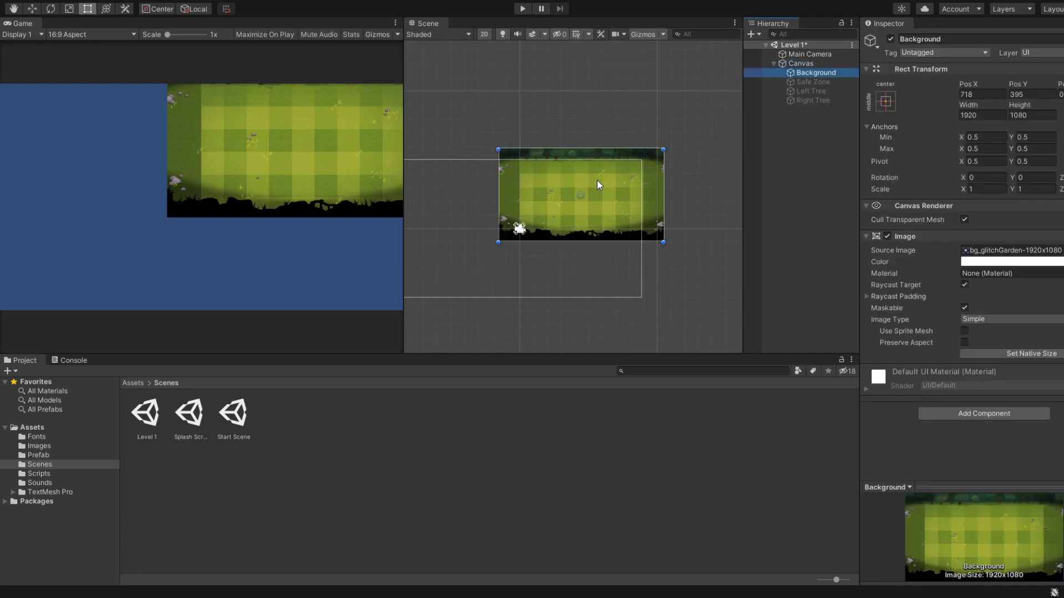
key("ctrl+z")
scroll(597, 179, "down", 15)
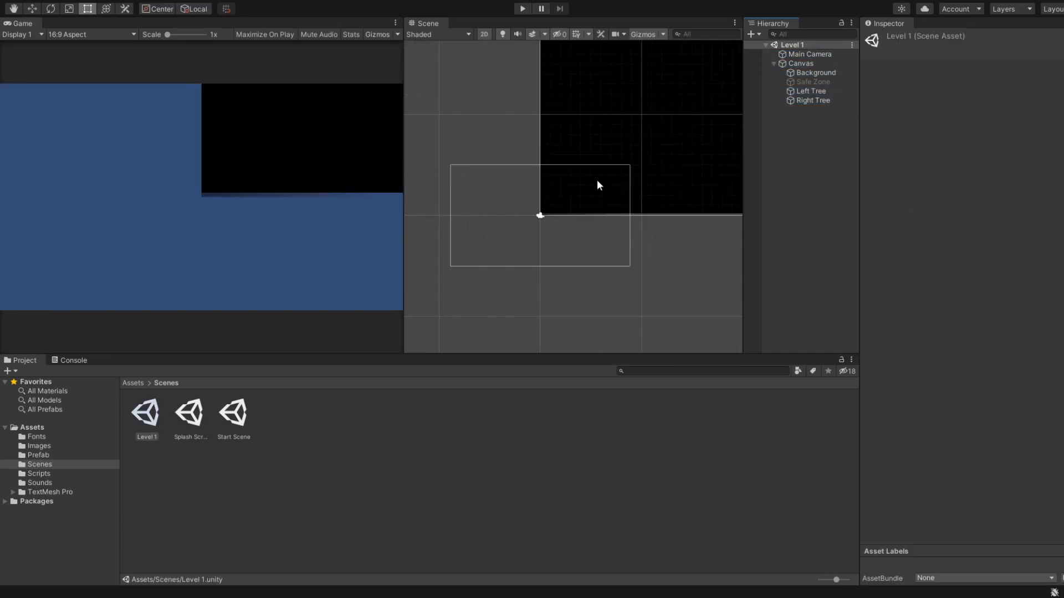
middle_click_drag(634, 199, 590, 284)
scroll(589, 283, "down", 4)
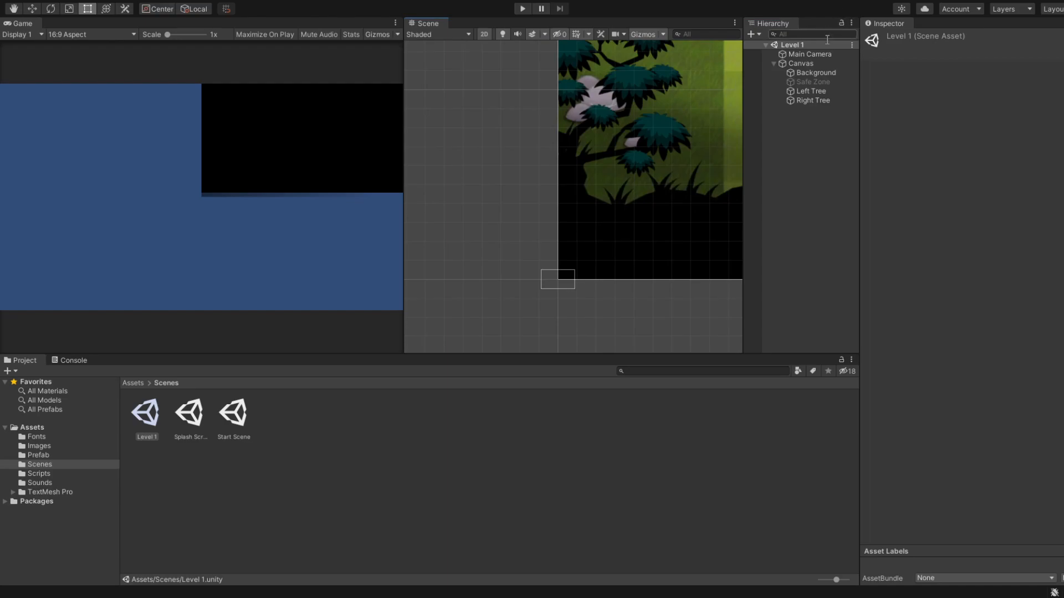
Restore the Canvas scale of 0.00625 on the X and Y axes, with the 1920-wide Canvas selected.
key("ctrl+z")
key("ctrl+z")
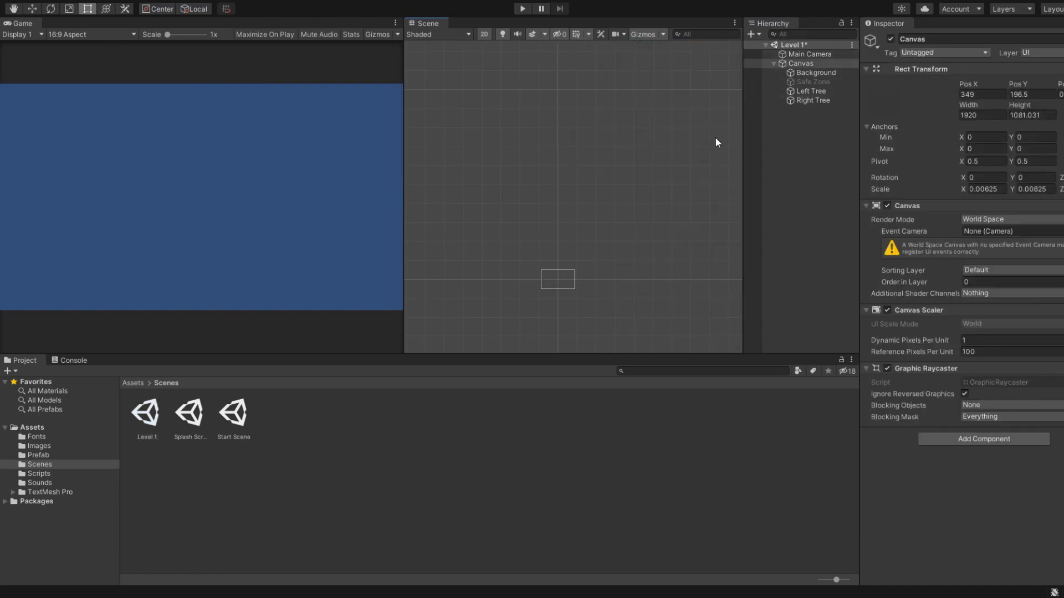
key("ctrl+z")
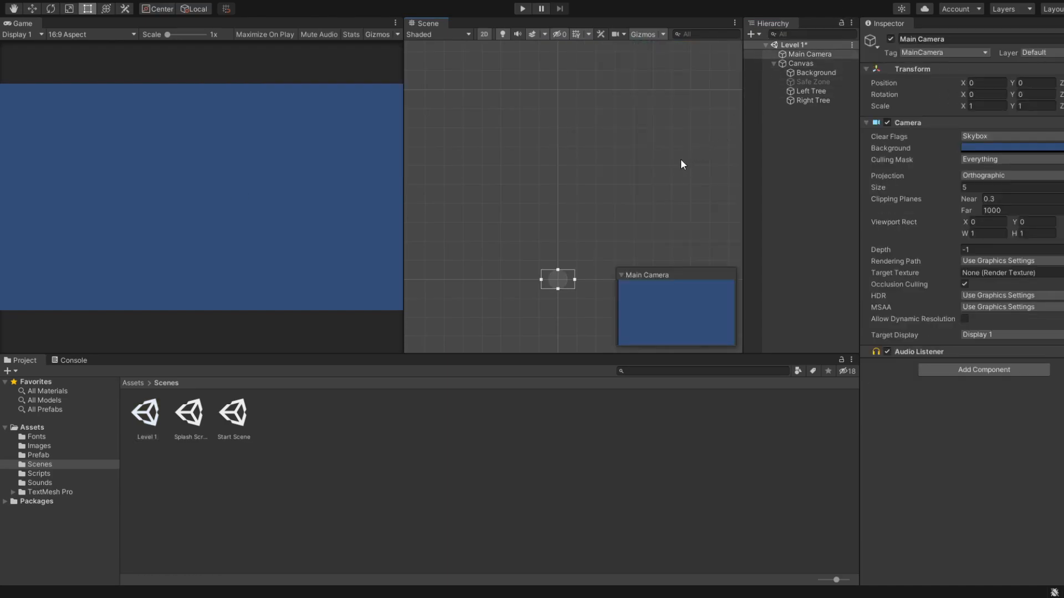
key("ctrl+z")
middle_click_drag(681, 159, 504, 297)
scroll(646, 151, "down", 5)
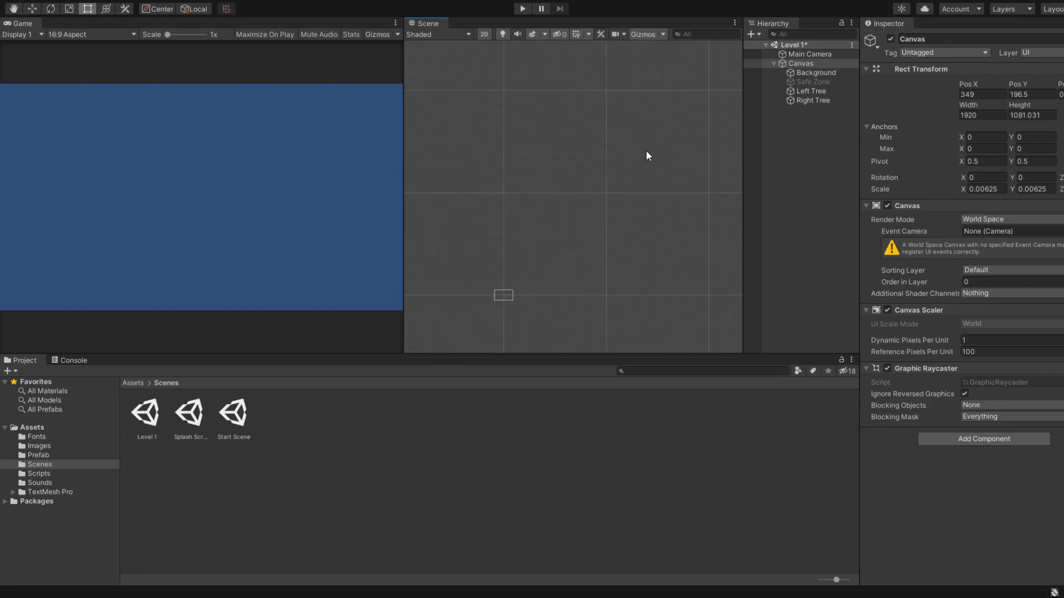
scroll(647, 152, "down", 3)
middle_click_drag(646, 156, 587, 214)
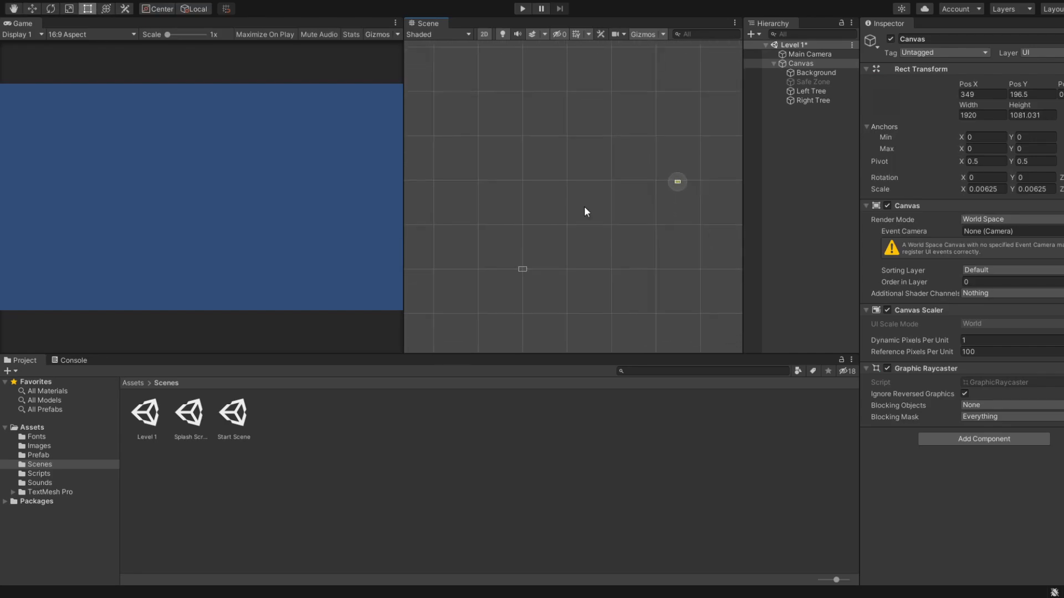
Set the Canvas Pos X and Pos Y to 0.
left_click(987, 92)
type("0")
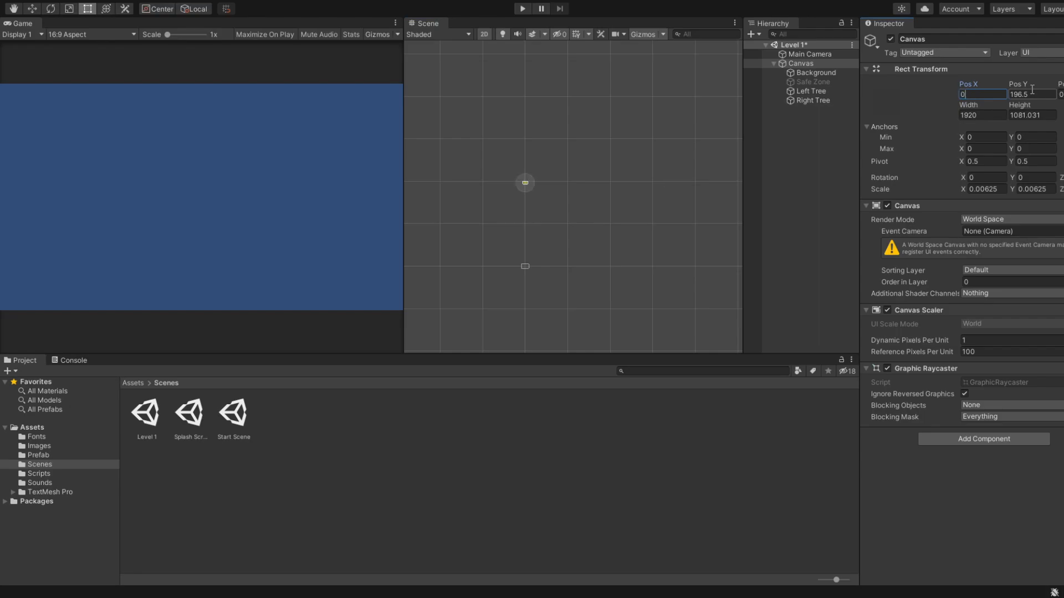
left_click(1029, 92)
type("0")
scroll(564, 249, "up", 5)
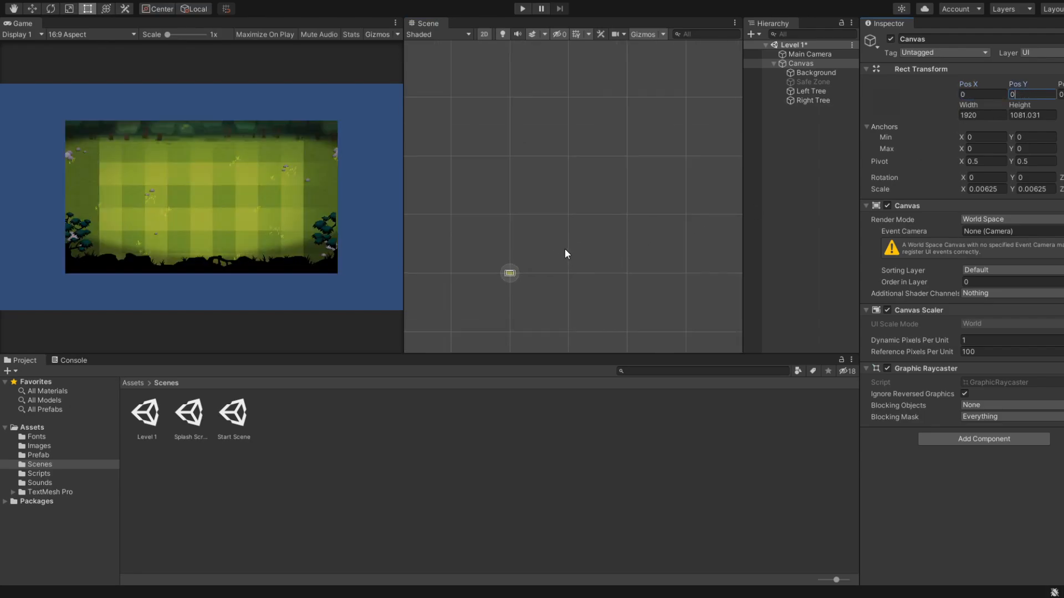
middle_click_drag(563, 247, 681, 58)
scroll(626, 109, "up", 10)
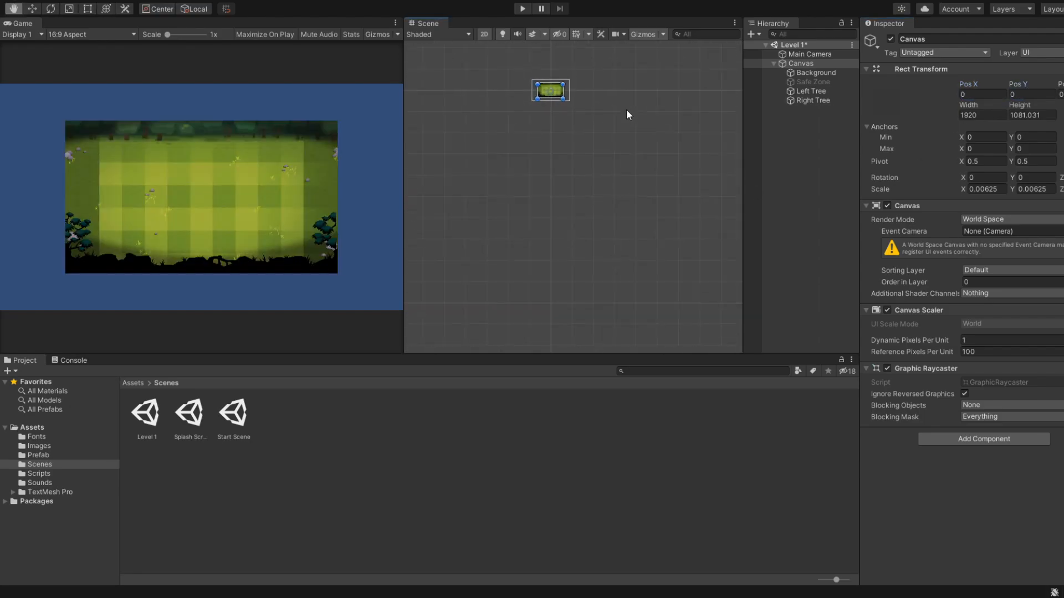
Set the Canvas height to 1080.
middle_click_drag(626, 109, 655, 179)
left_click(1053, 116)
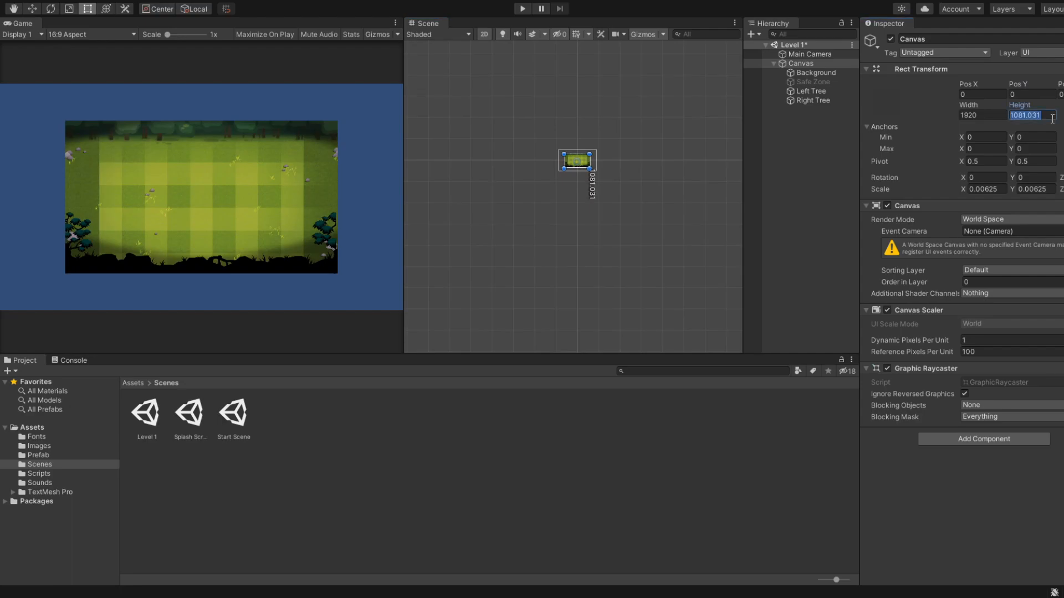
type("1080")
scroll(654, 160, "up", 10)
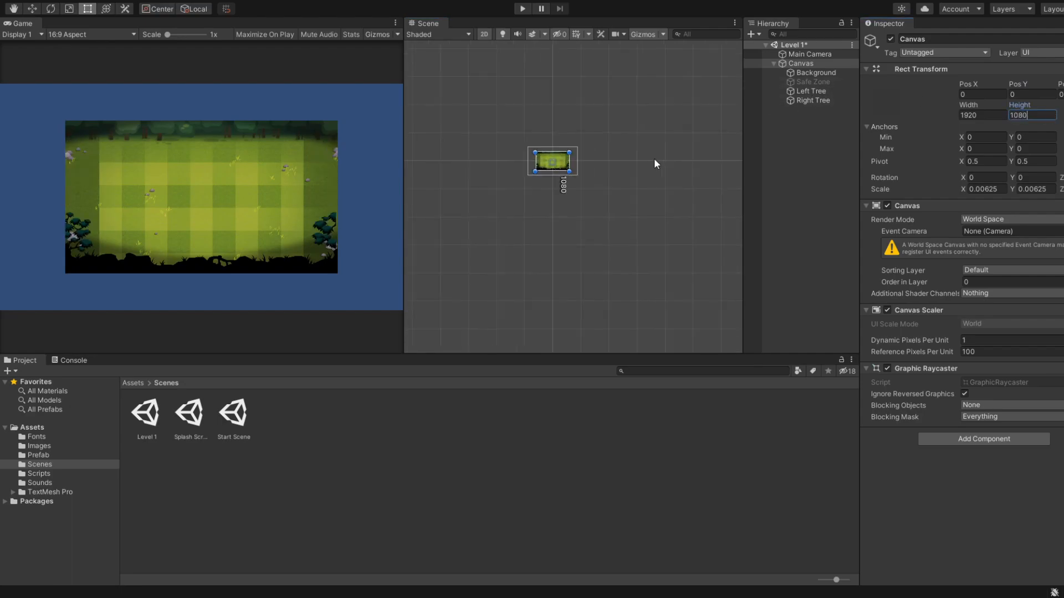
Set the Canvas Pos X to 5 and Pos Y to 3.
left_click(637, 157)
middle_click_drag(460, 165, 532, 197)
scroll(532, 197, "up", 4)
scroll(533, 198, "up", 8)
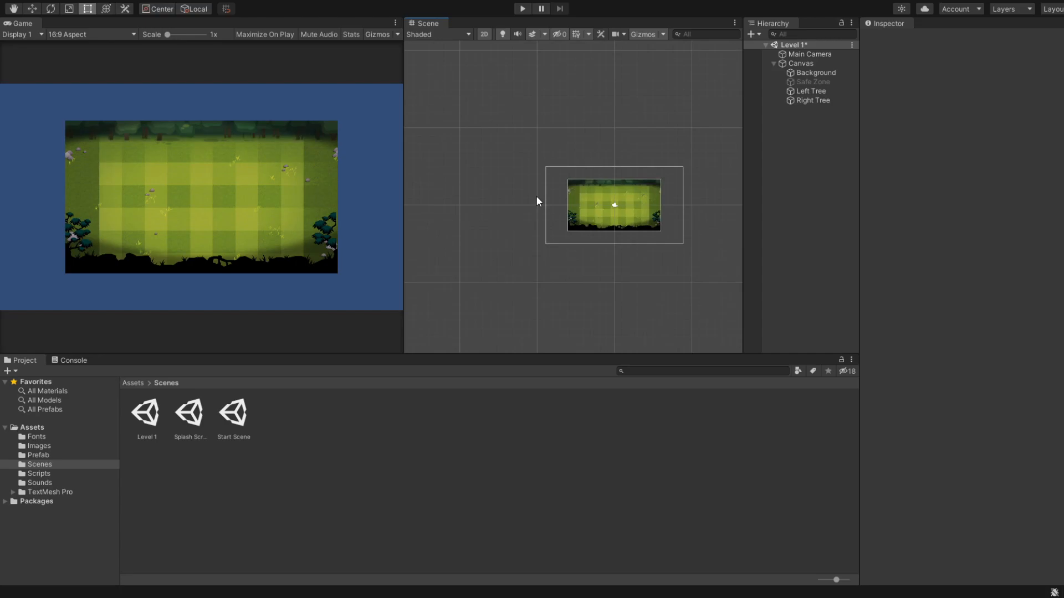
left_click(837, 64)
left_click(986, 91)
type("5")
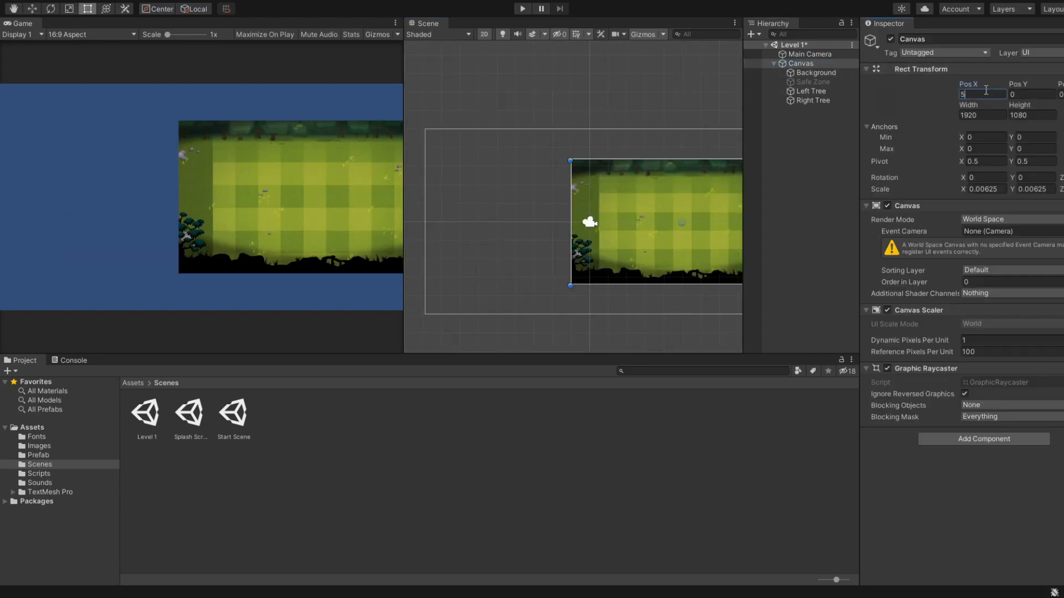
left_click(1012, 94)
type("3")
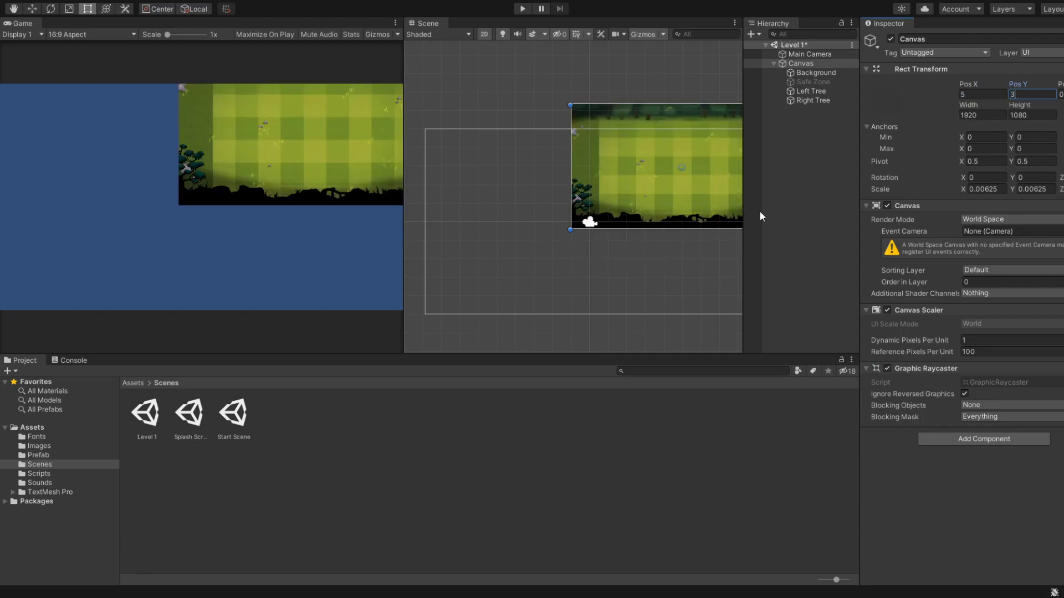
left_click(678, 252)
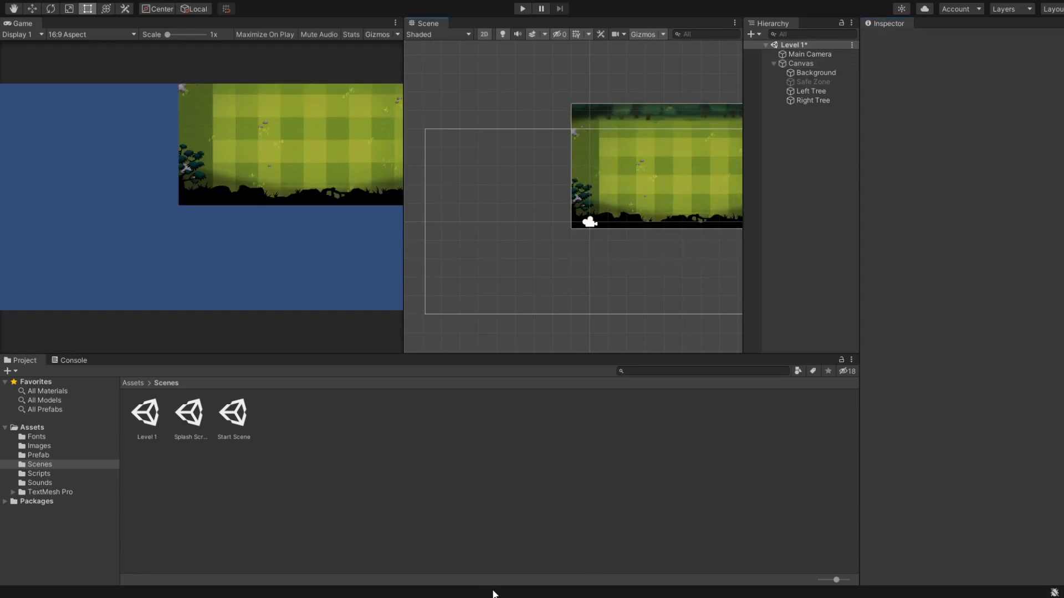
Switch to the Udemy lecture "World Space Canvas Mode", watch the part on the camera, canvas and test sprite settings, and return to Unity.
key("alt+Tab")
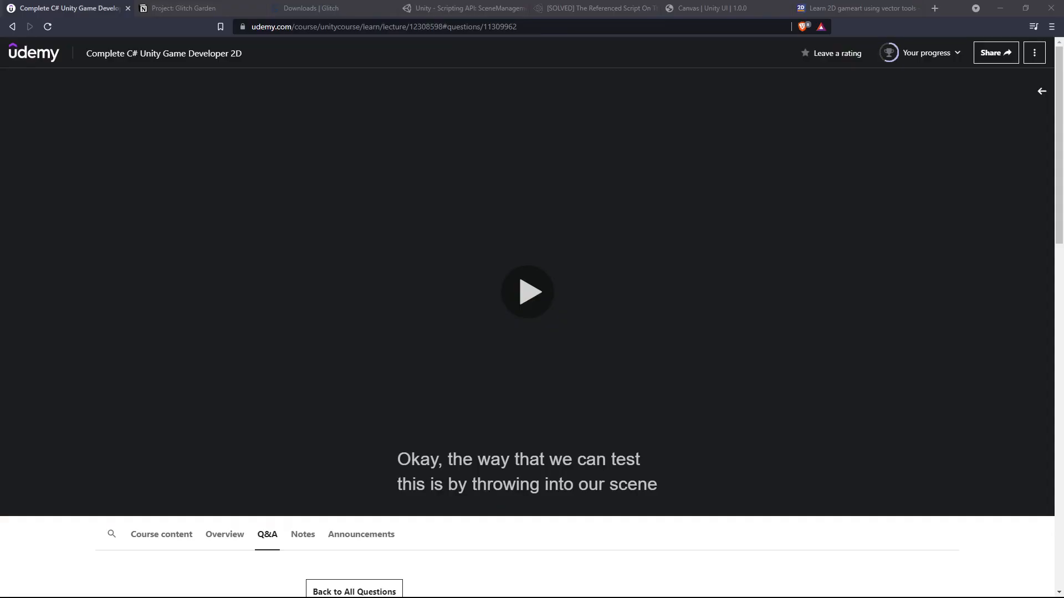
left_click(529, 294)
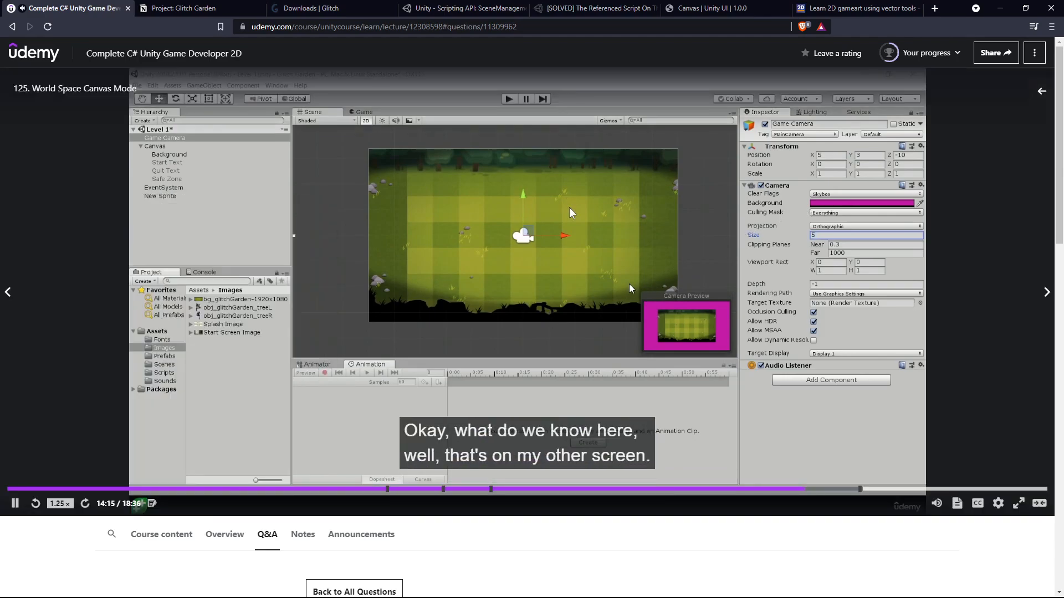
left_click(471, 302)
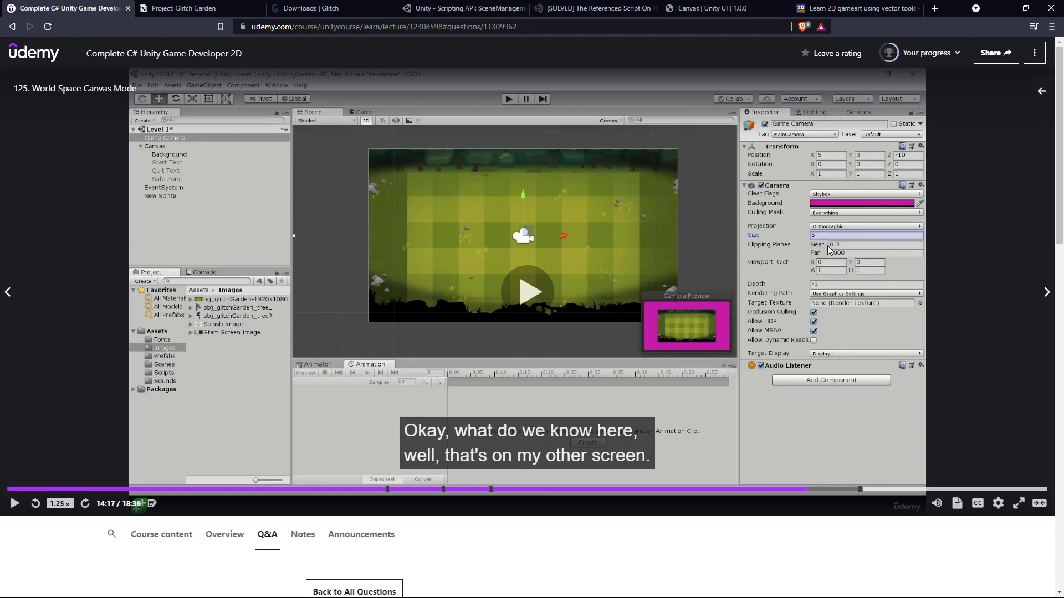
scroll(533, 205, "down", 3)
scroll(534, 205, "up", 3)
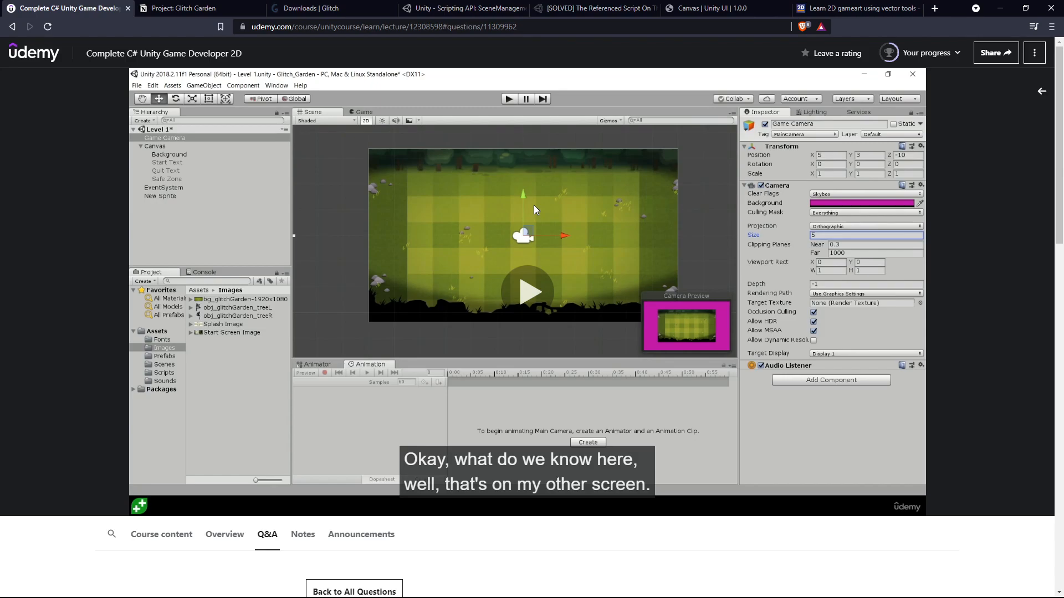
left_click(533, 205)
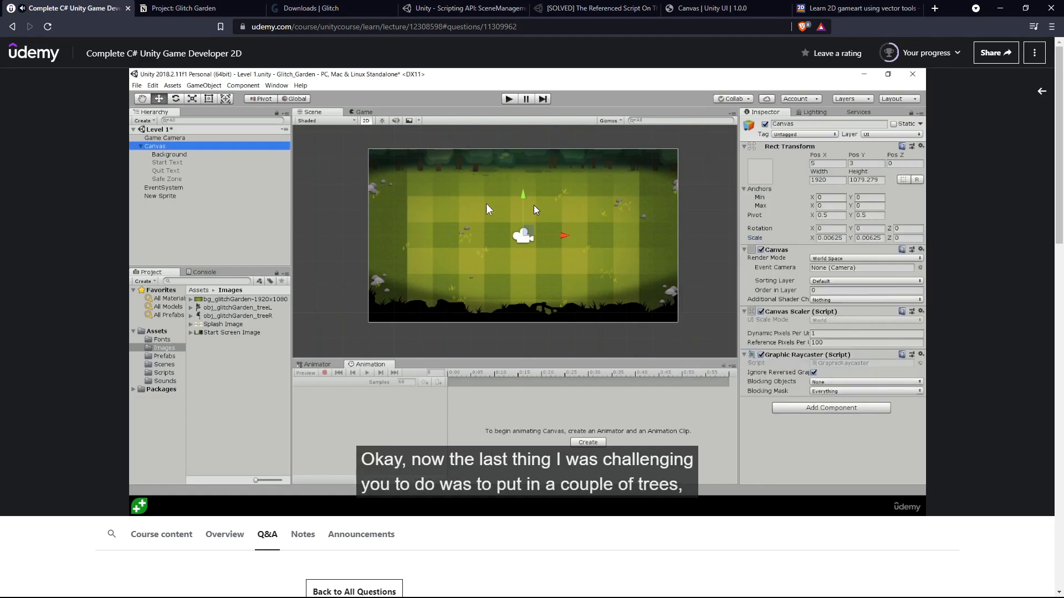
left_click(543, 213)
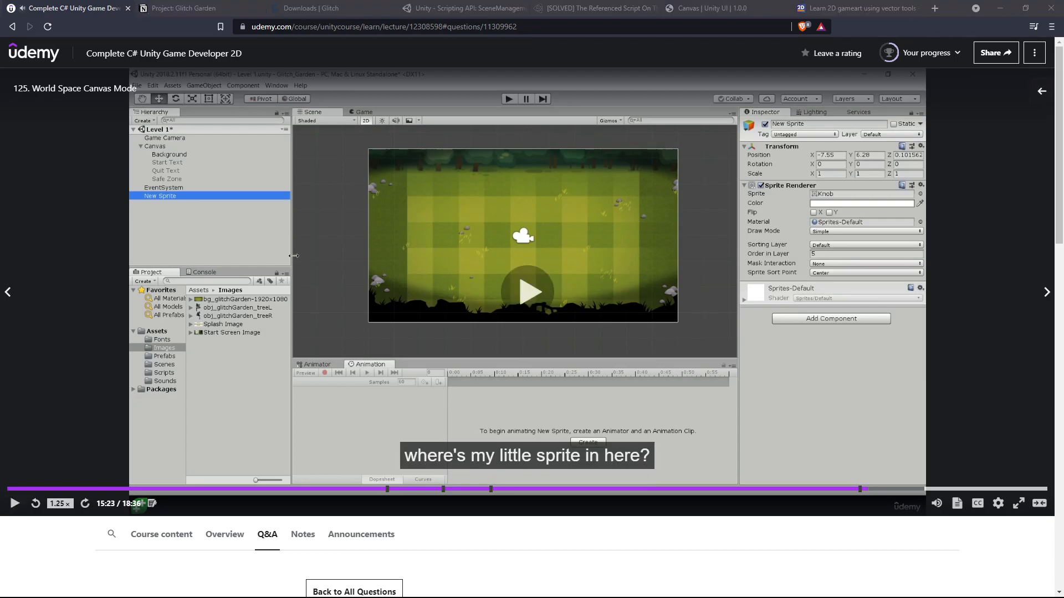
left_click(371, 510)
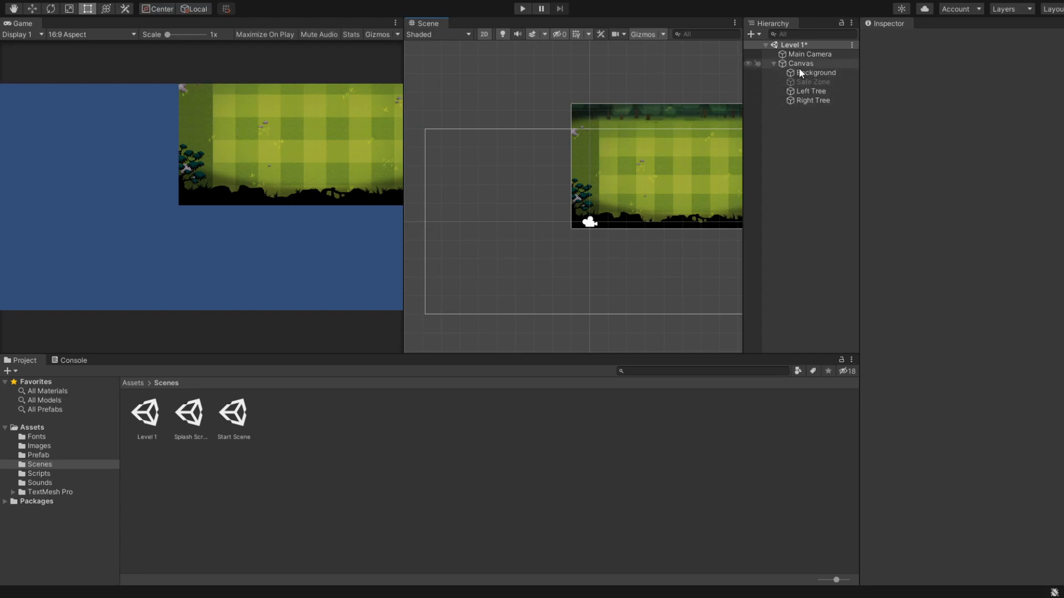
Add a Circle sprite to the Level 1 scene as a root object outside the Canvas.
middle_click_drag(657, 149, 584, 104)
scroll(562, 174, "up", 2)
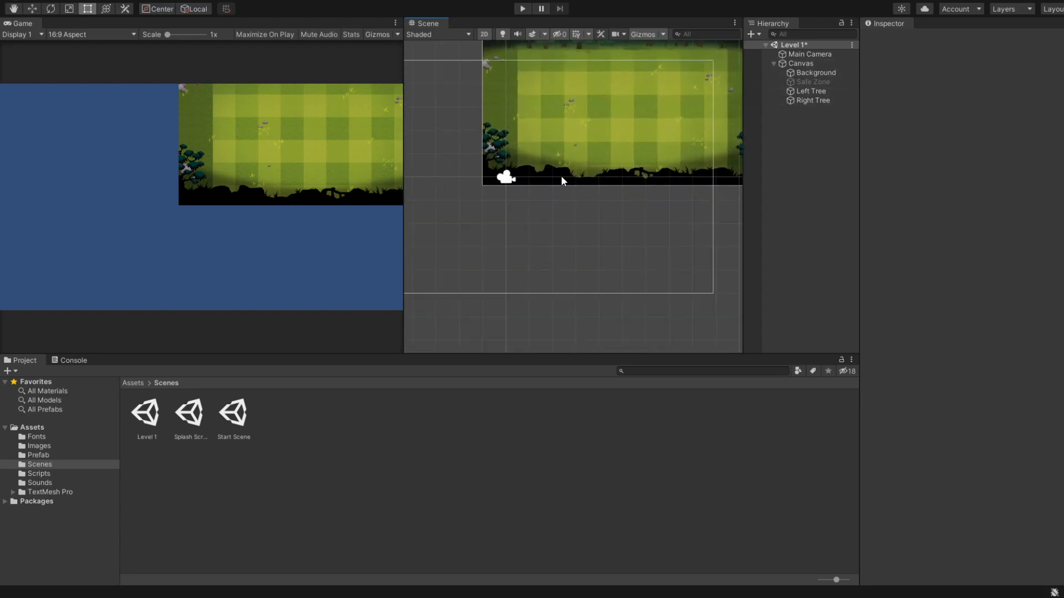
left_click(799, 194)
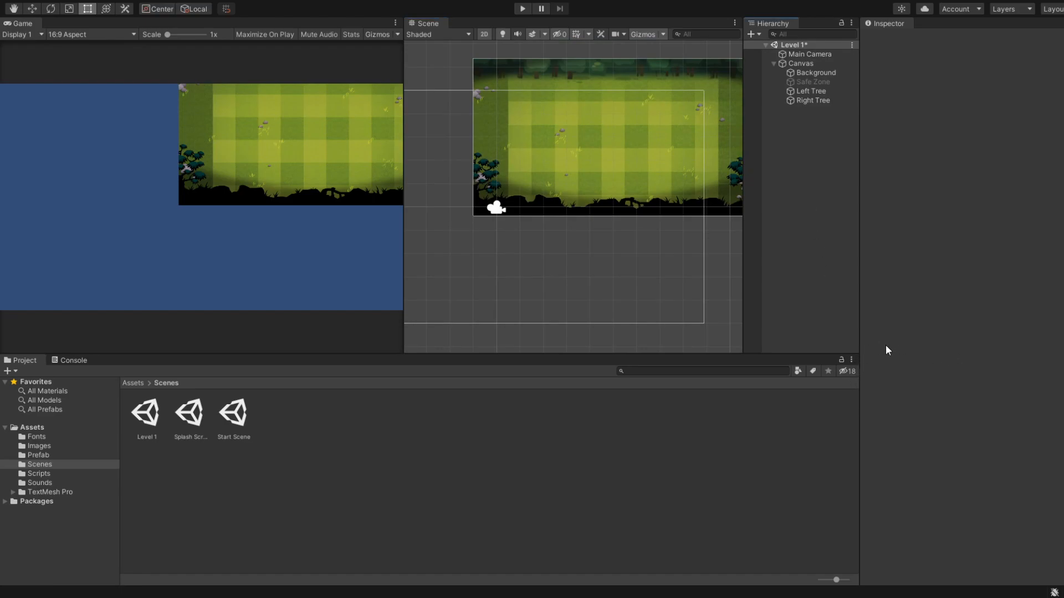
left_click(854, 360)
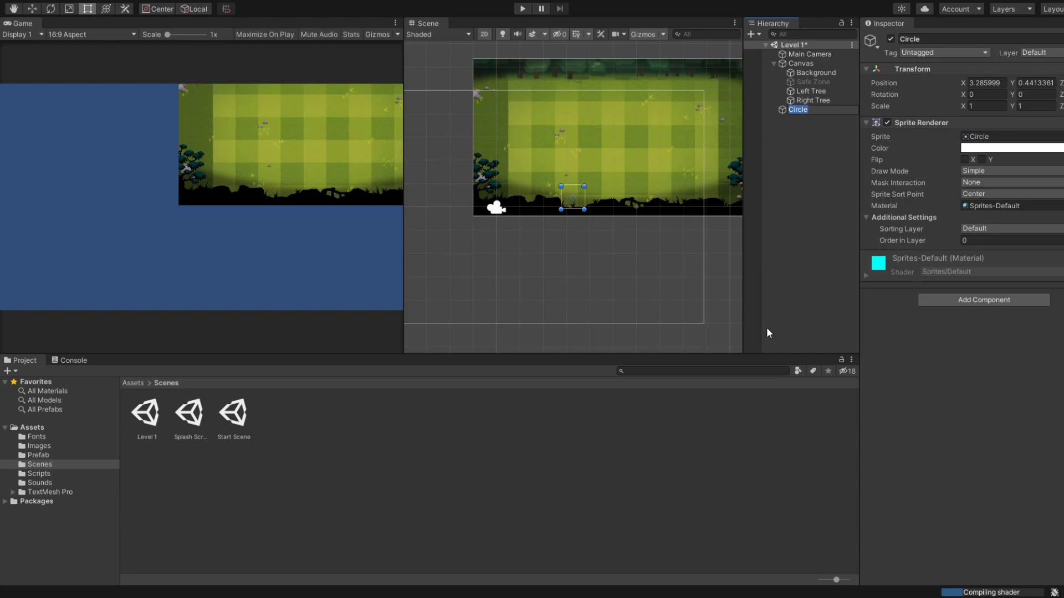
left_click(776, 198)
Set the Circle's Order in Layer to 5 in its Sprite Renderer.
left_click(803, 108)
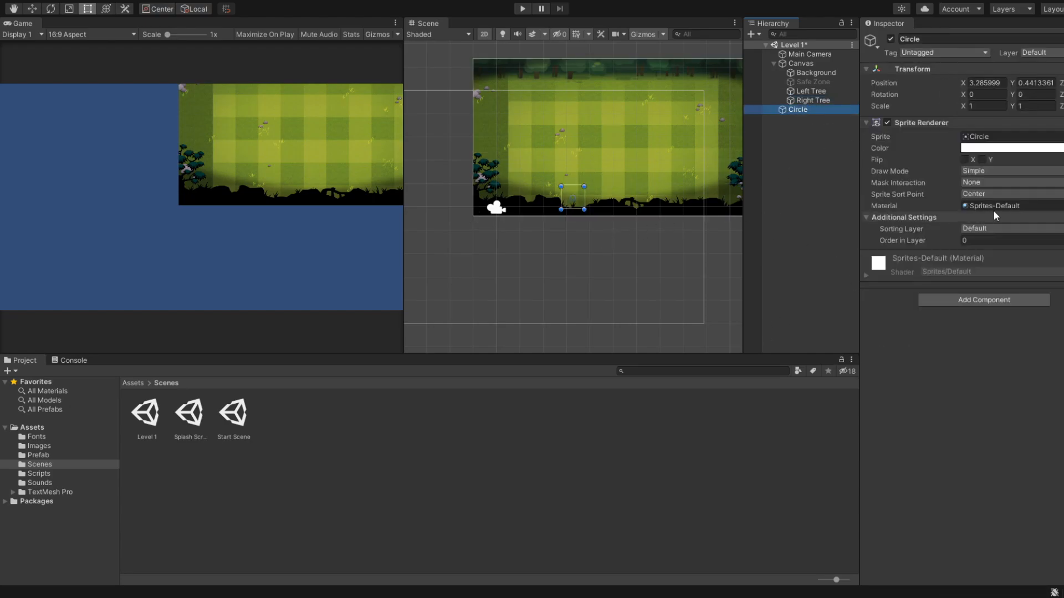
type("1")
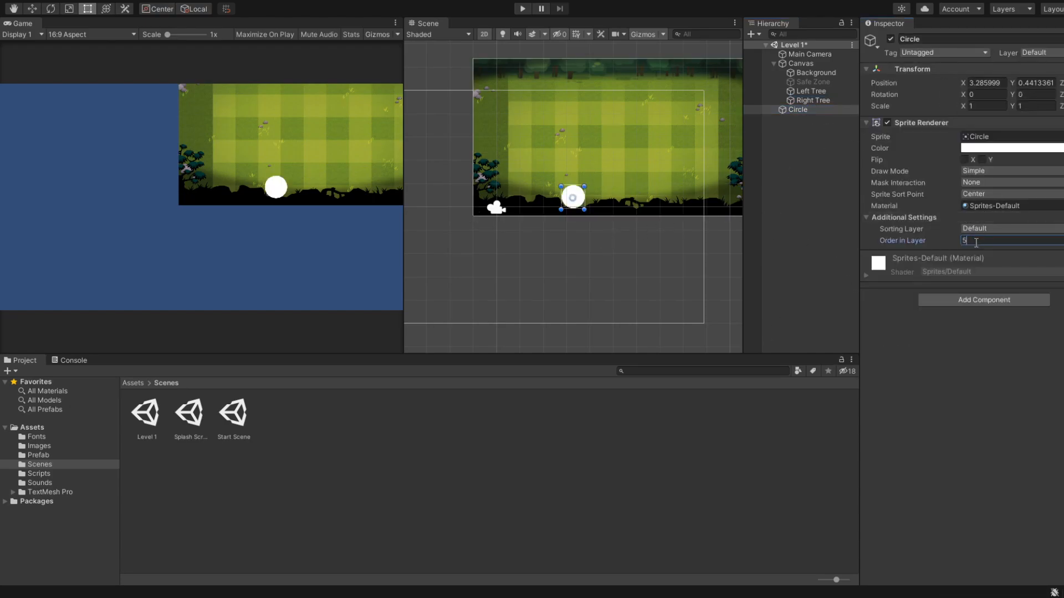
left_click(652, 242)
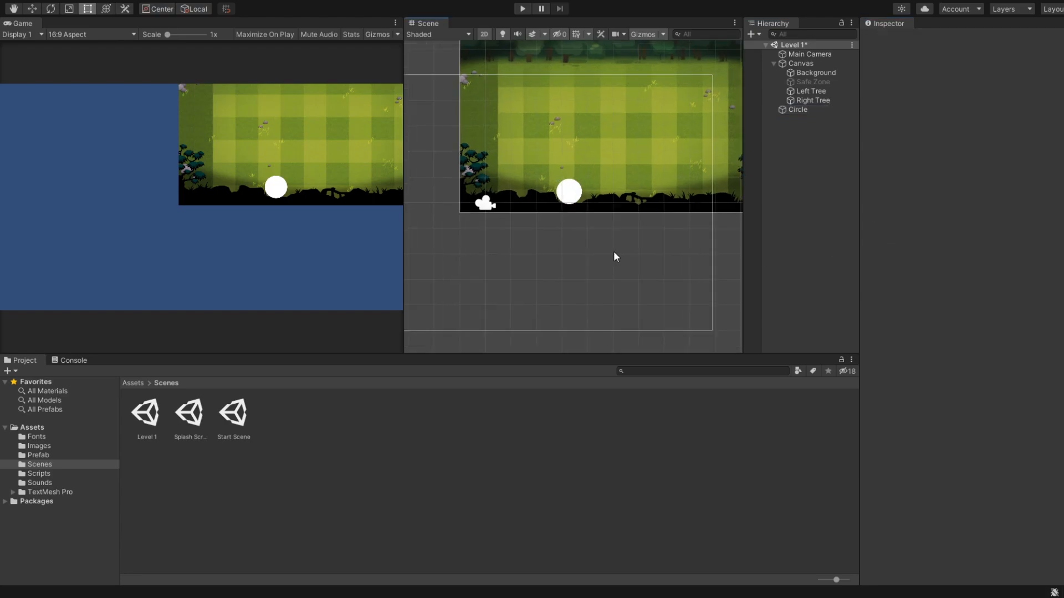
Set the Circle's scale to 0.5 on the X and Y axes.
left_click(821, 106)
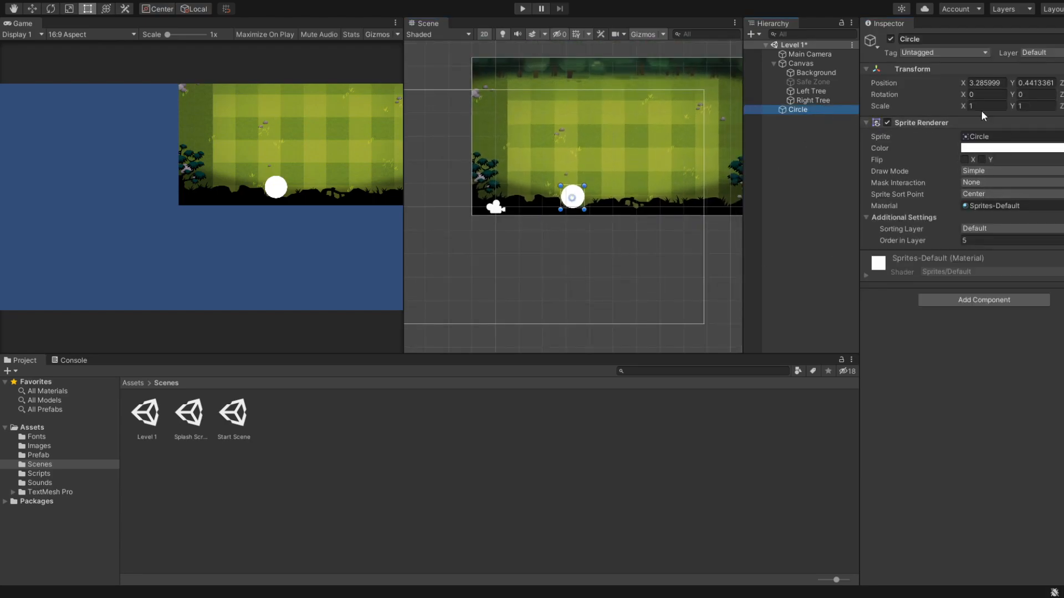
left_click(998, 106)
type("0.5")
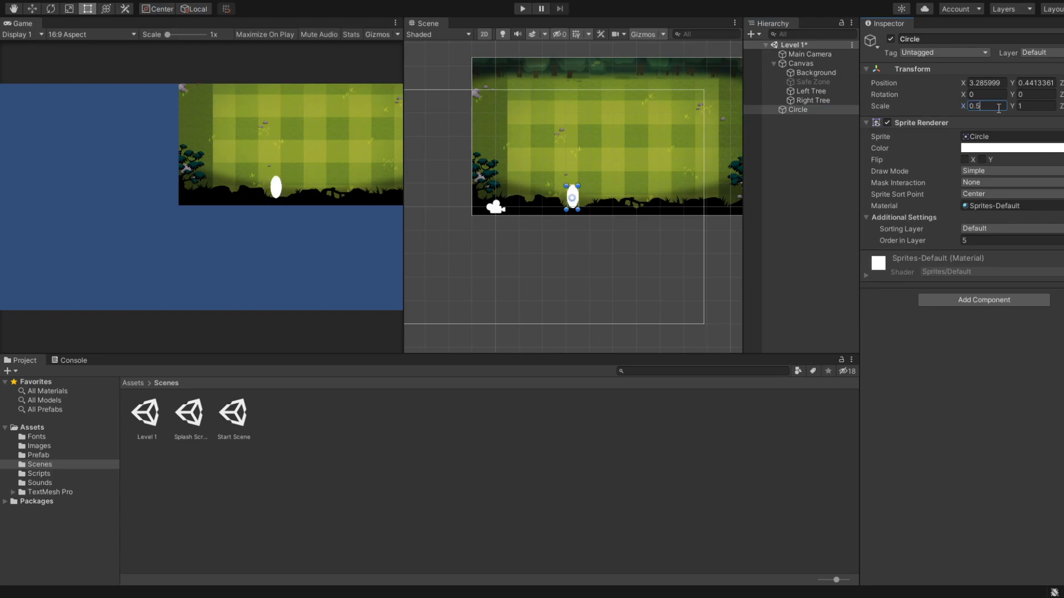
key("Tab")
type("0.5")
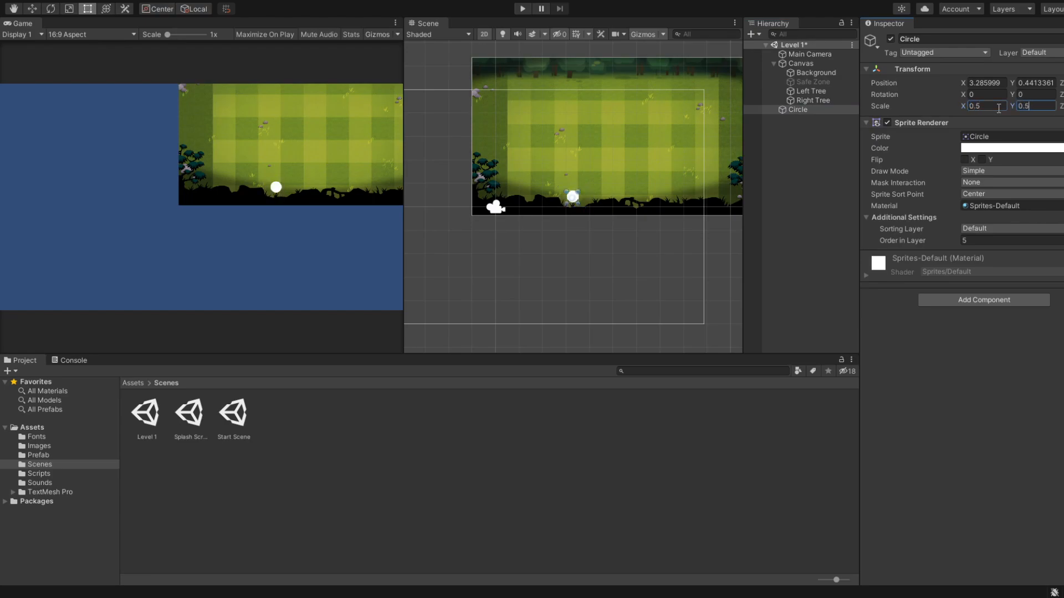
Reset the Circle's Transform to its default position, rotation and scale.
scroll(693, 210, "up", 3)
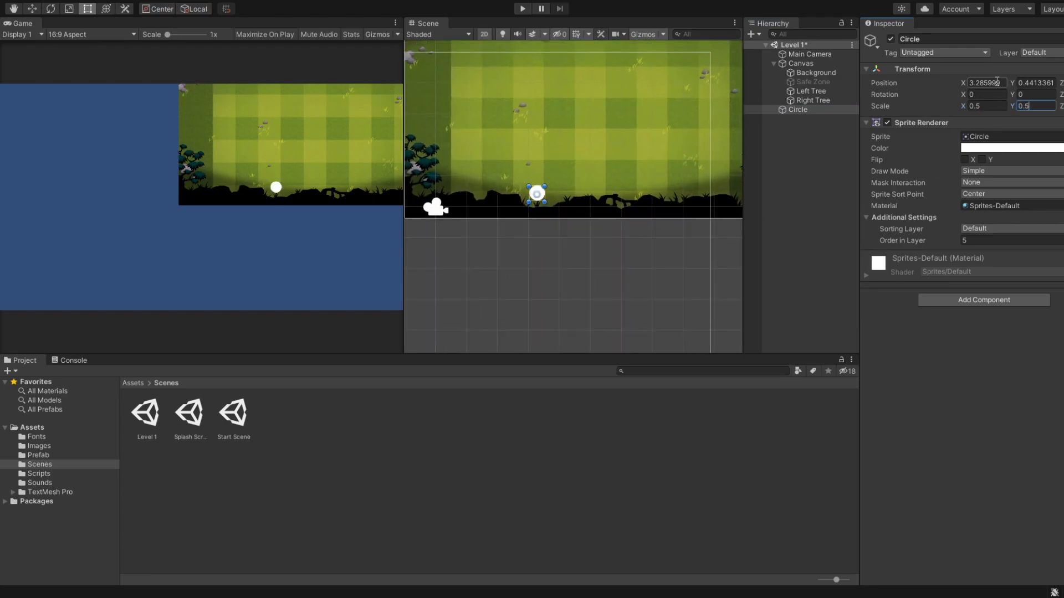
left_click(947, 70)
right_click(950, 72)
left_click(958, 78)
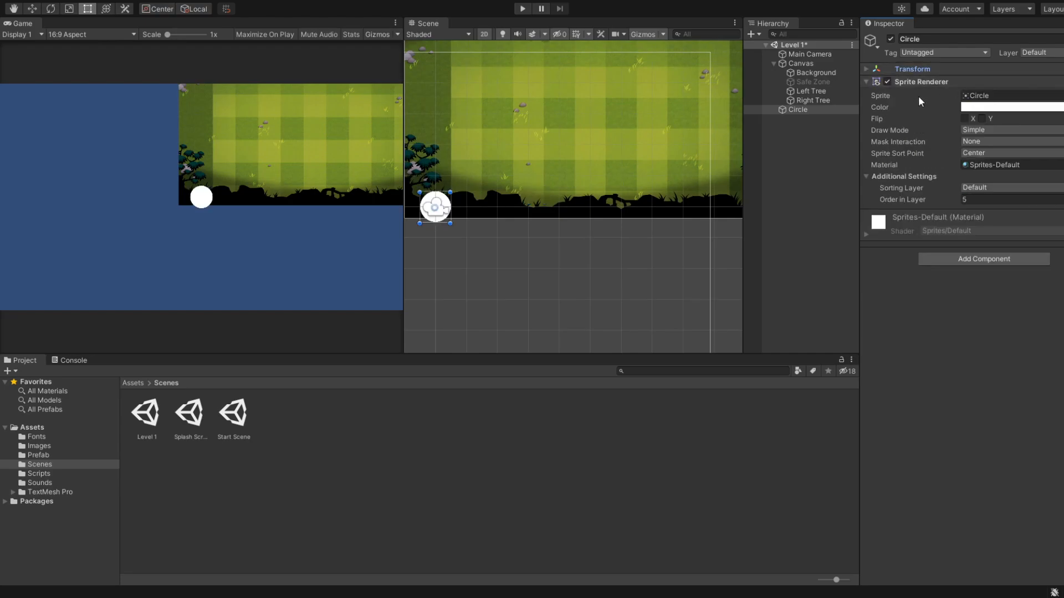
scroll(546, 265, "up", 1)
middle_click_drag(547, 264, 560, 310)
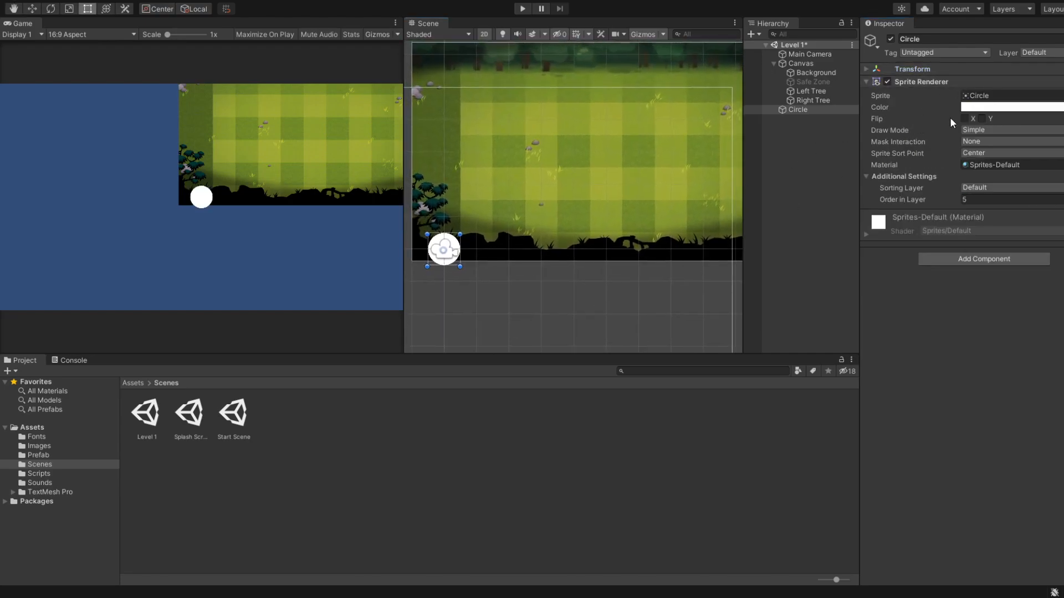
Expand the Circle's Transform and set its position to X 1, Y 1.
left_click(871, 71)
left_click(986, 83)
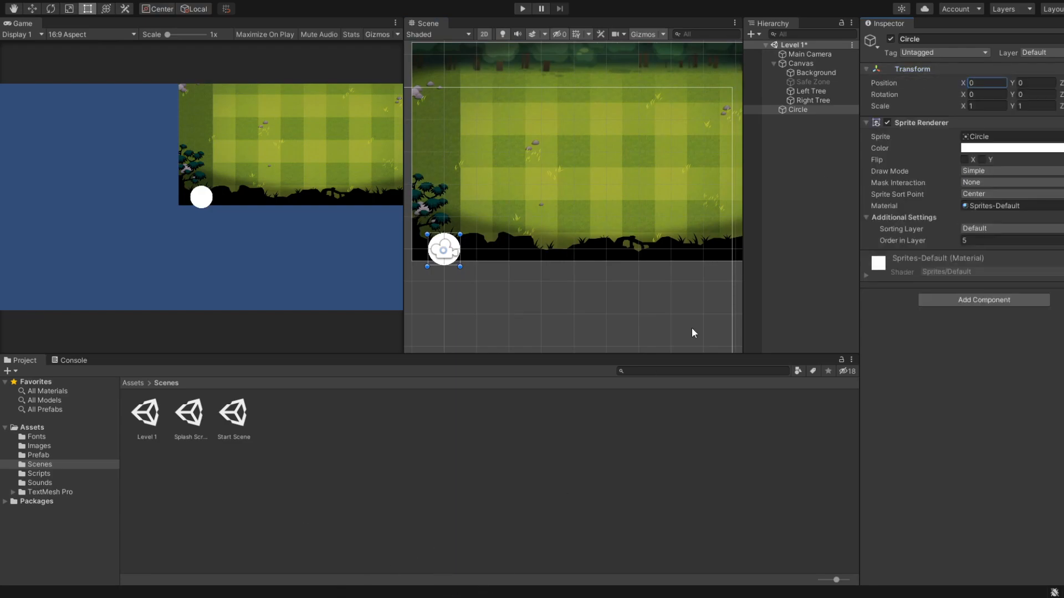
double_click(976, 80)
type("1")
key("Tab")
type("1")
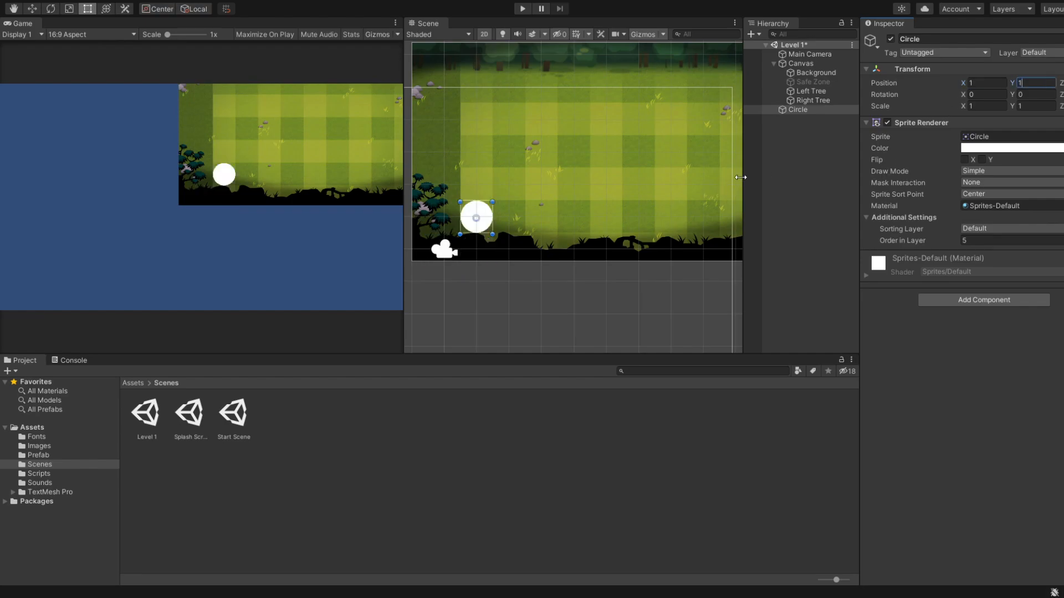
Shrink the Circle at position 1, 1 to a scale of 0.5 on both X and Y.
scroll(475, 216, "up", 4)
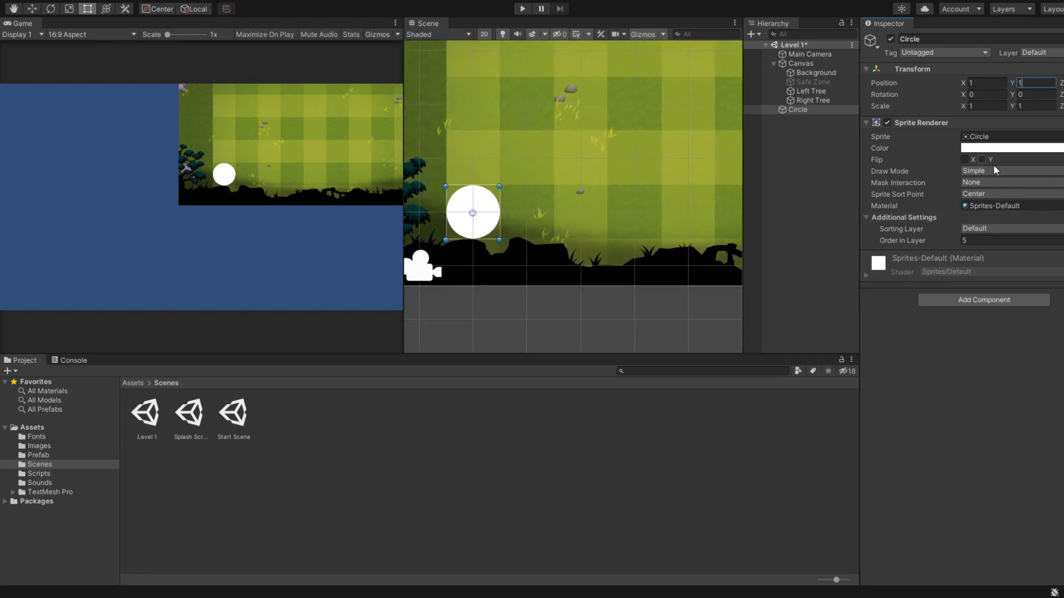
left_click(836, 106)
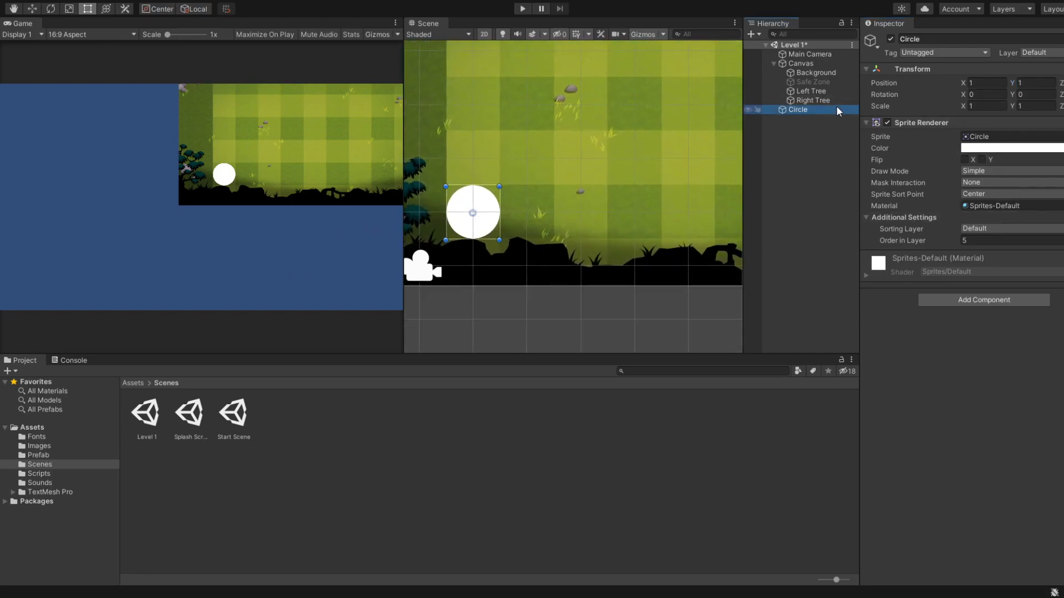
left_click(995, 105)
type("0.5")
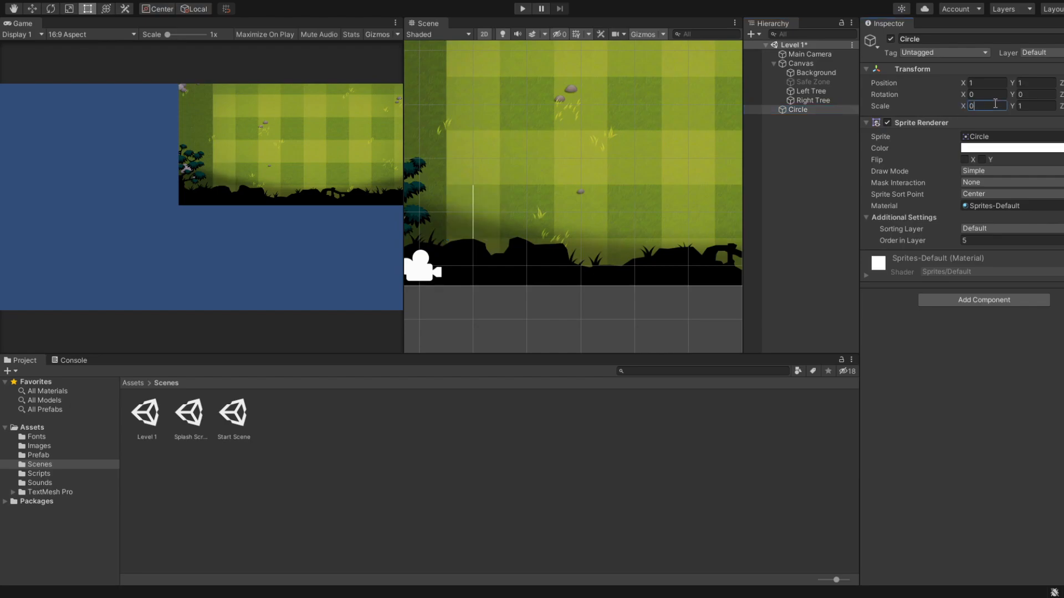
key("Tab")
type("0.5")
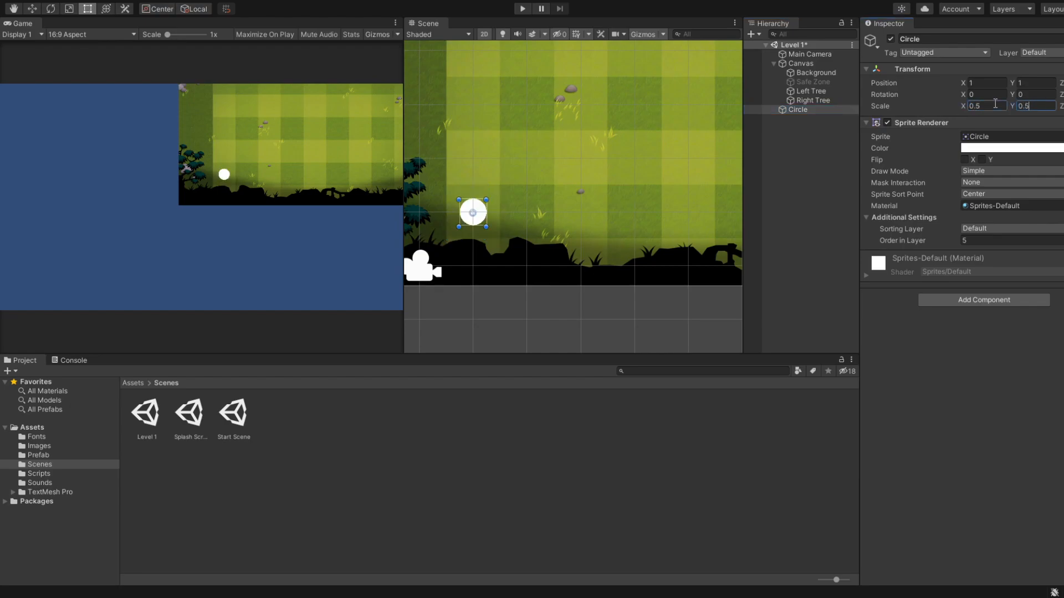
left_click(470, 314)
Examine in the Scene view how the Circle sits on the world grid relative to the background's lawn squares.
scroll(488, 268, "up", 5)
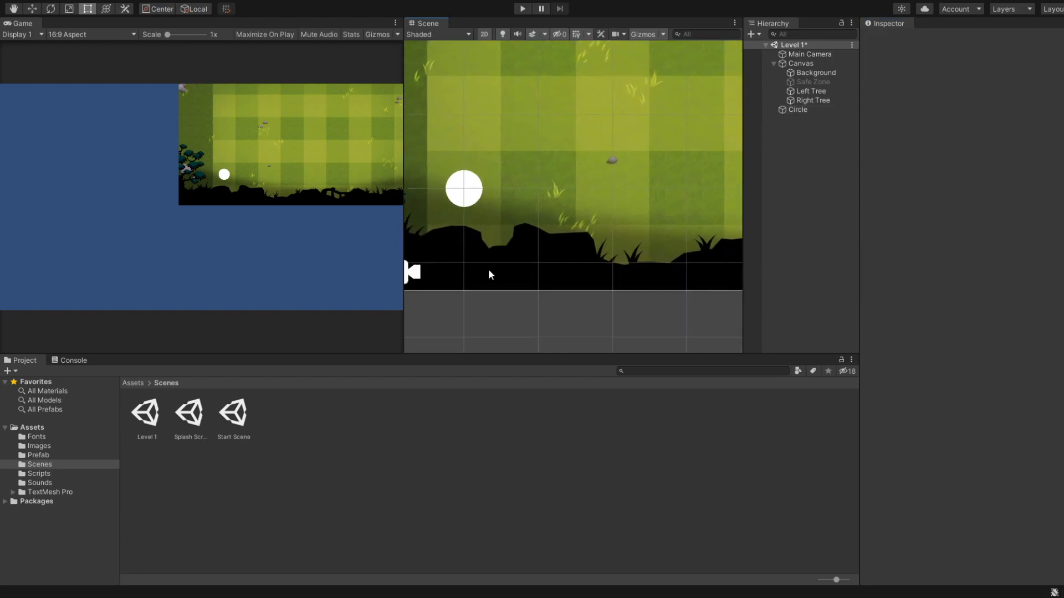
scroll(470, 196, "up", 4)
scroll(480, 205, "down", 1)
middle_click_drag(480, 205, 624, 190)
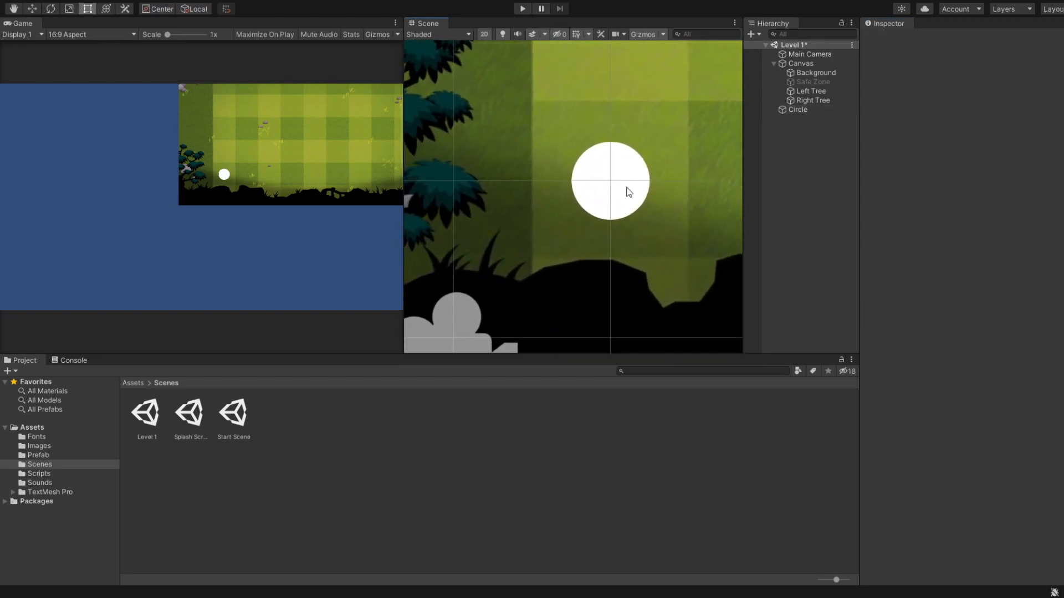
scroll(620, 190, "down", 2)
scroll(621, 189, "down", 1)
scroll(620, 190, "down", 2)
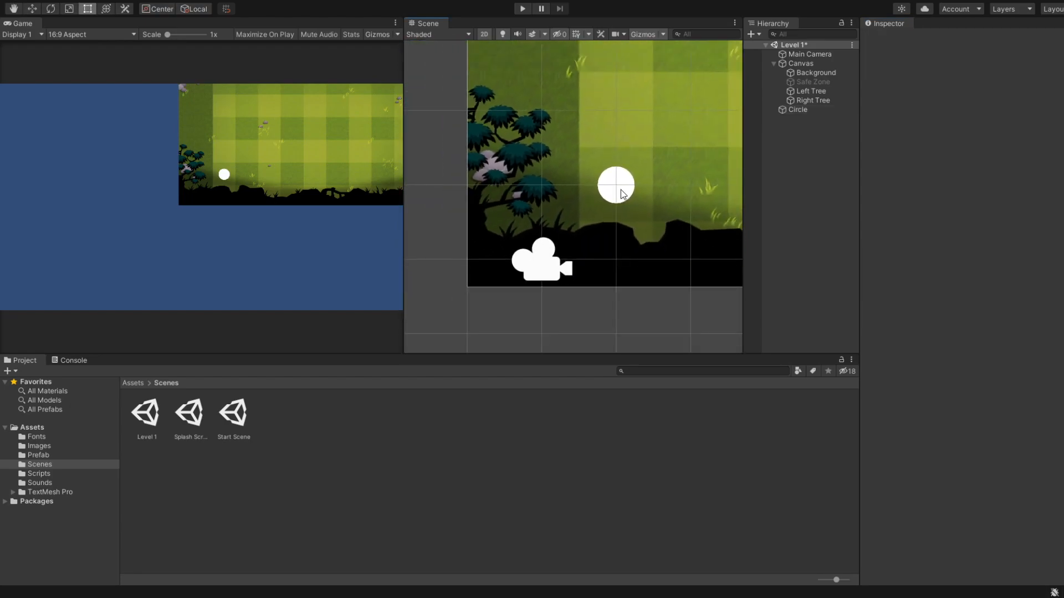
scroll(609, 197, "down", 3)
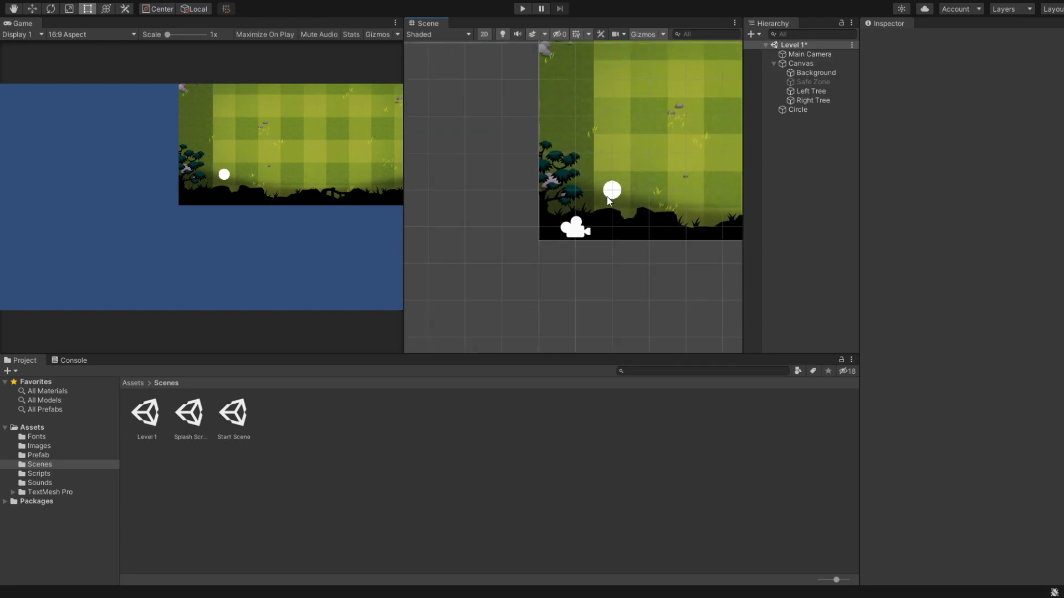
middle_click_drag(606, 193, 543, 255)
scroll(543, 255, "up", 4)
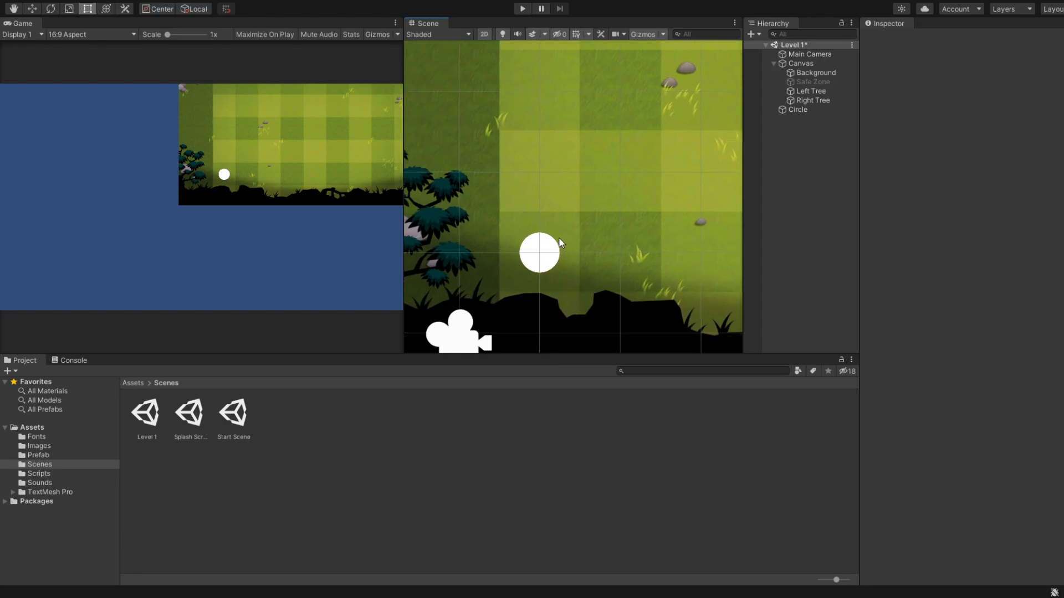
middle_click_drag(558, 202, 561, 170)
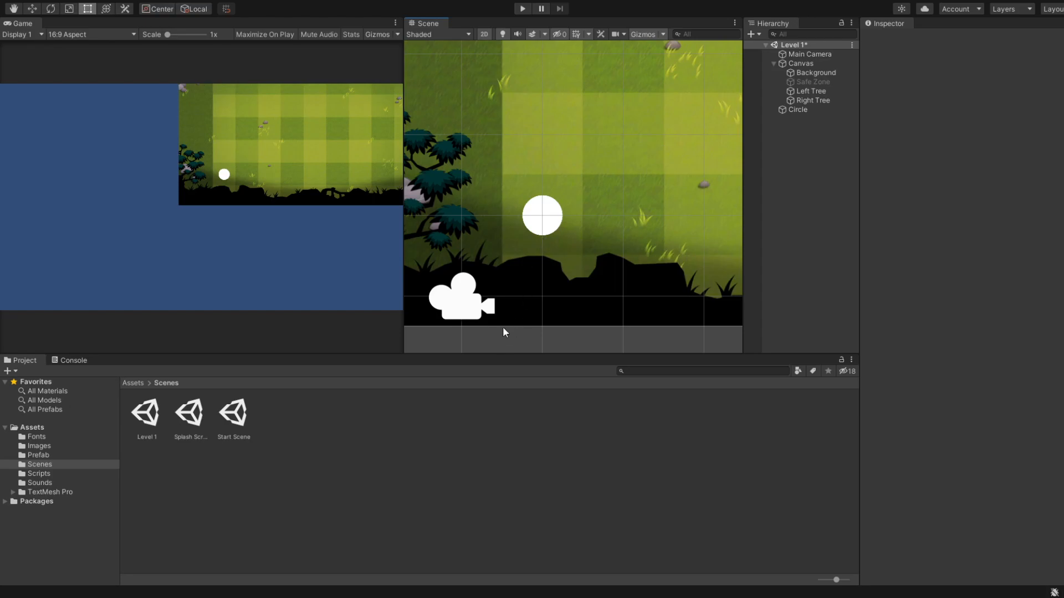
Set the Circle's X position to 0 and check its placement in the Game view.
left_click(797, 110)
left_click(991, 81)
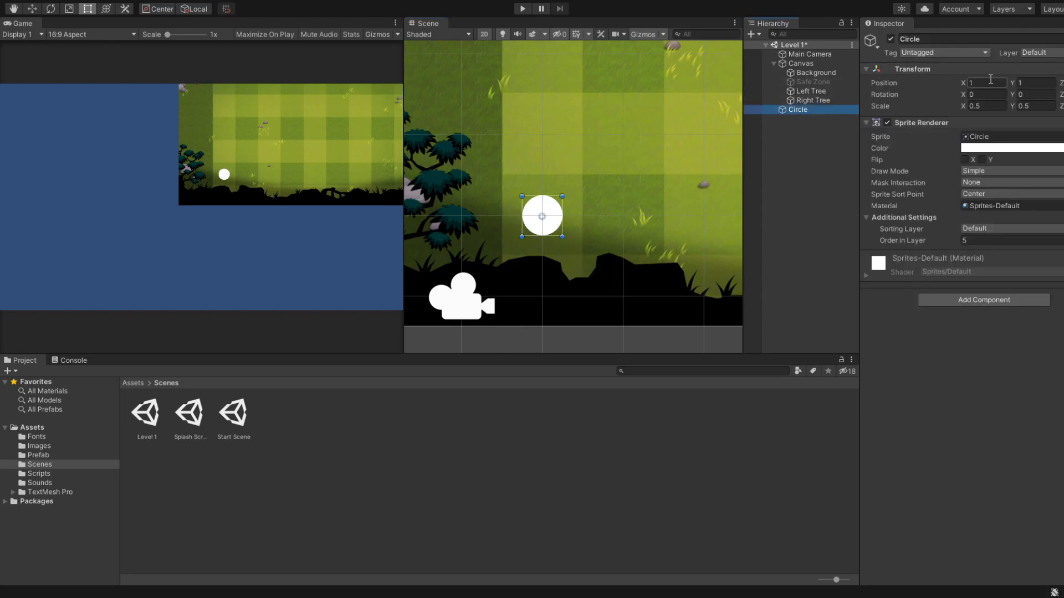
type("0")
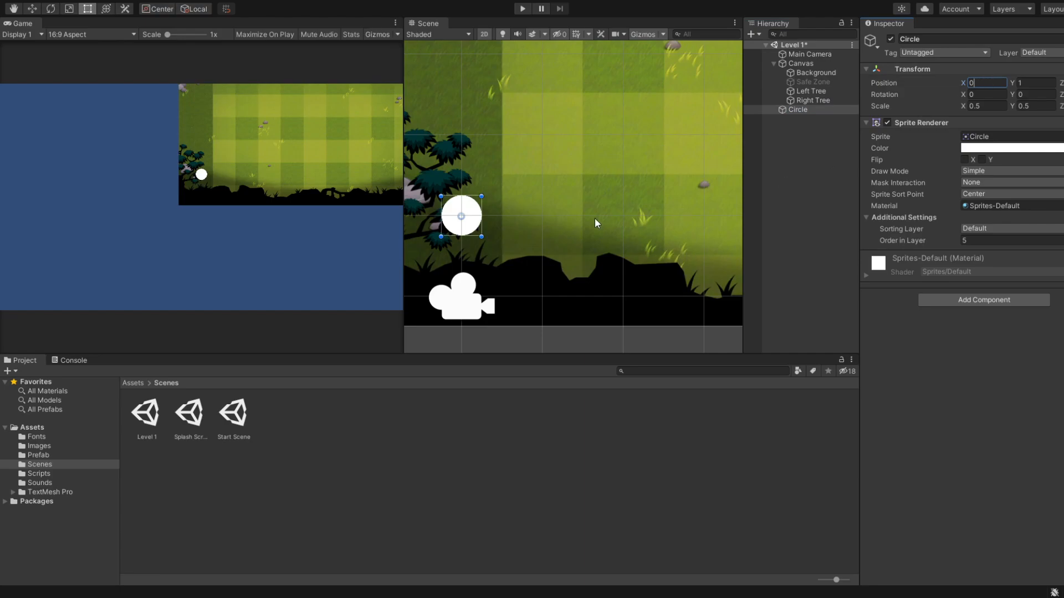
scroll(238, 114, "up", 10)
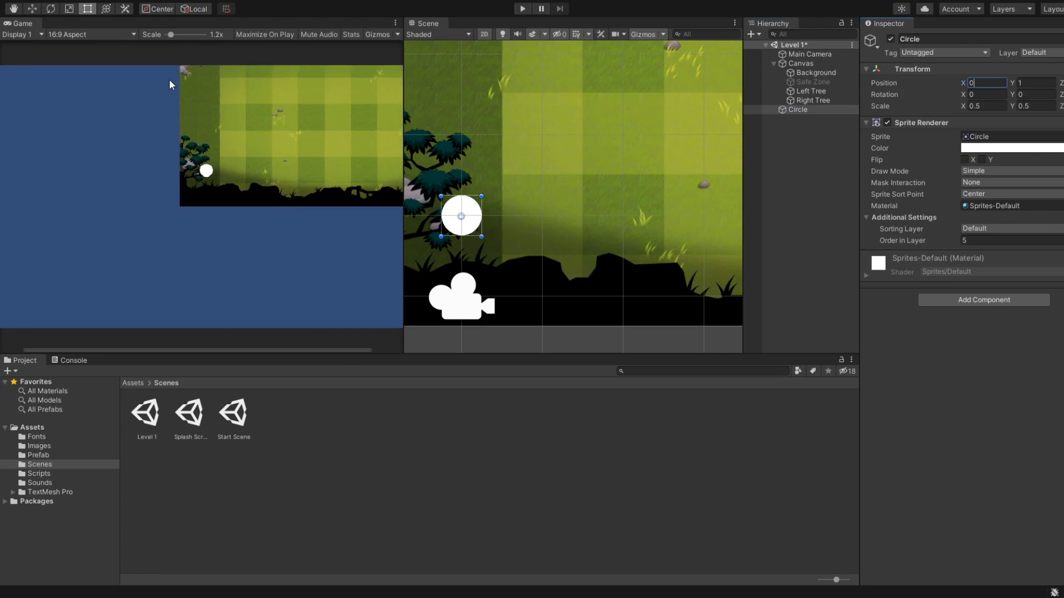
scroll(172, 238, "up", 4)
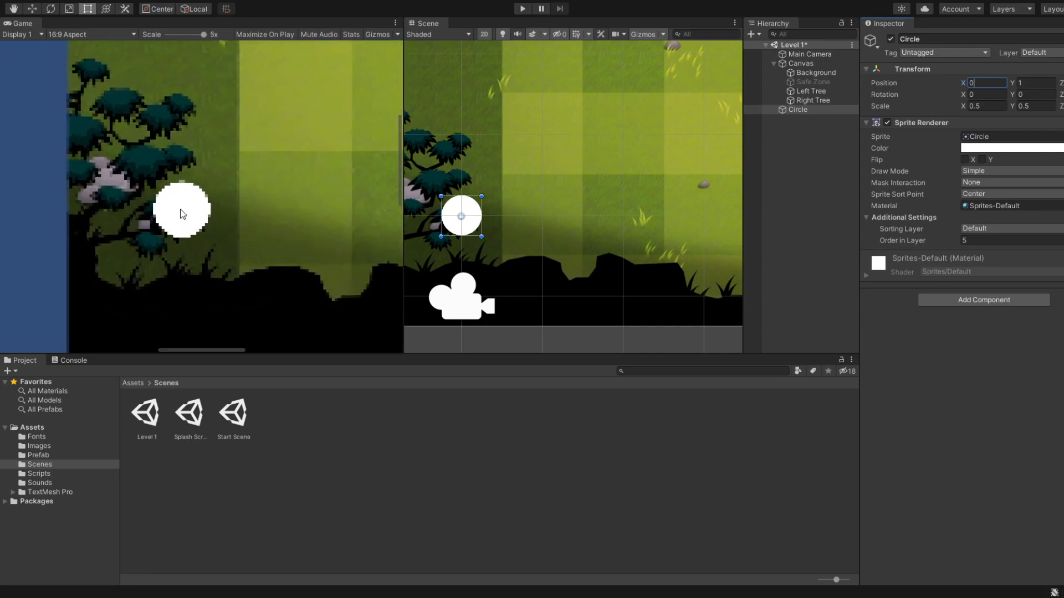
Set the Circle's X position to 2.
double_click(985, 81)
type("2")
key("Return")
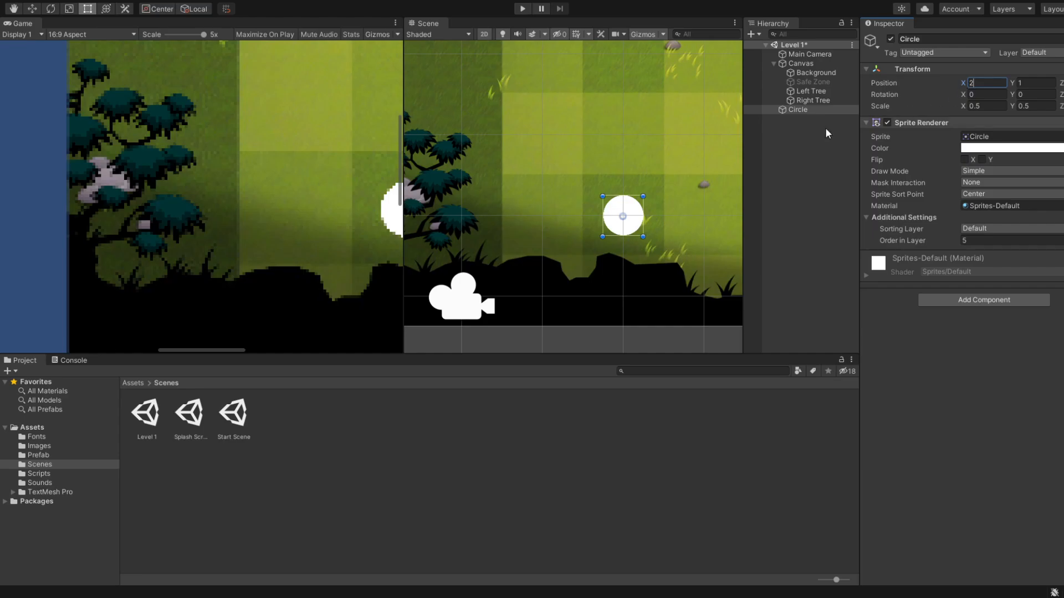
Compare the Circle's placement at X 2 with the background's lawn squares in both the Game and Scene views.
scroll(588, 186, "up", 5)
scroll(249, 164, "up", 5)
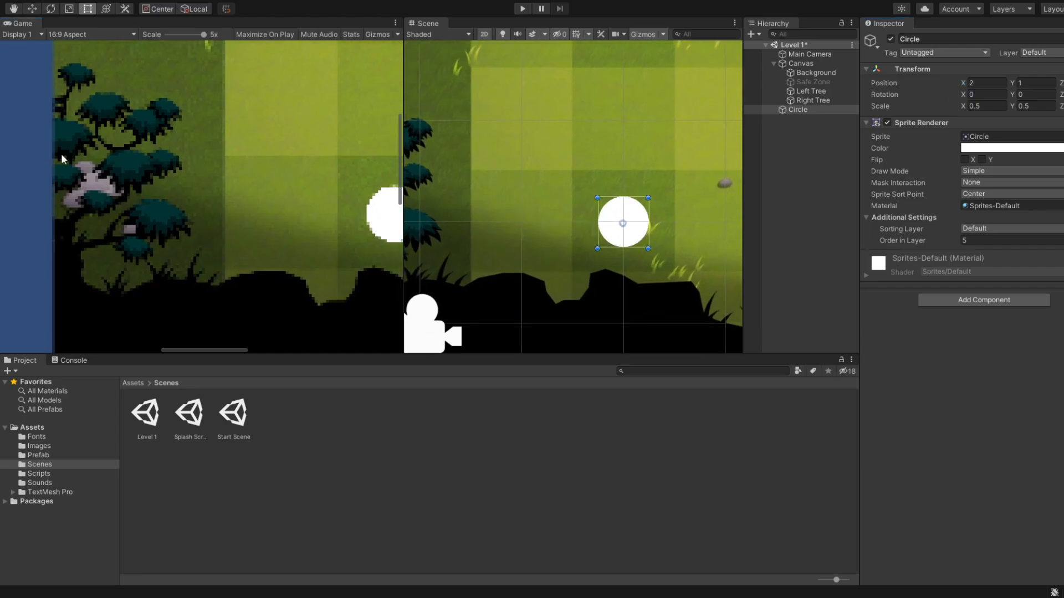
middle_click_drag(266, 214, 278, 181)
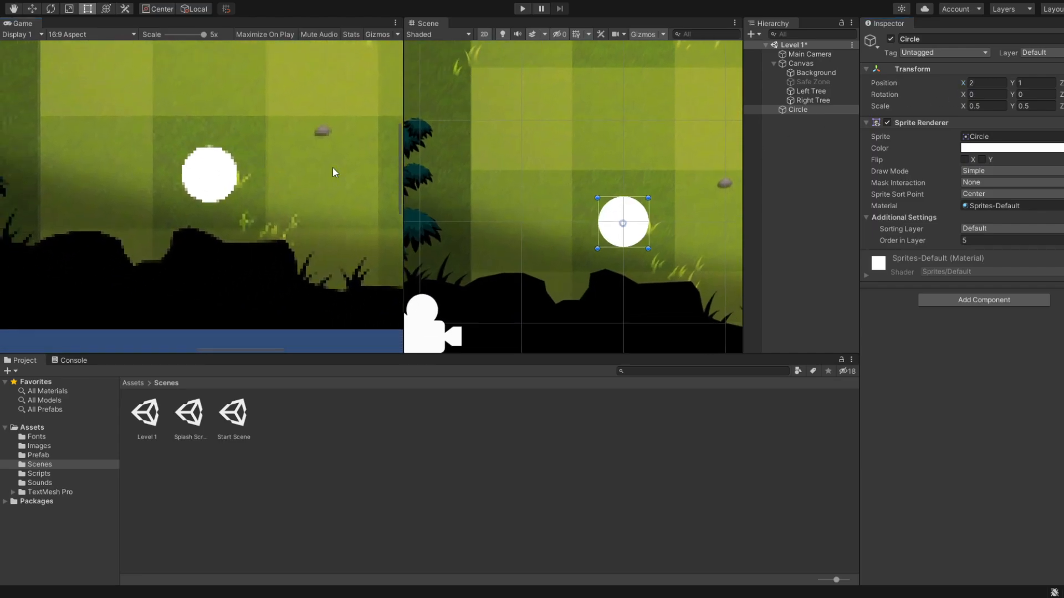
scroll(307, 185, "down", 6)
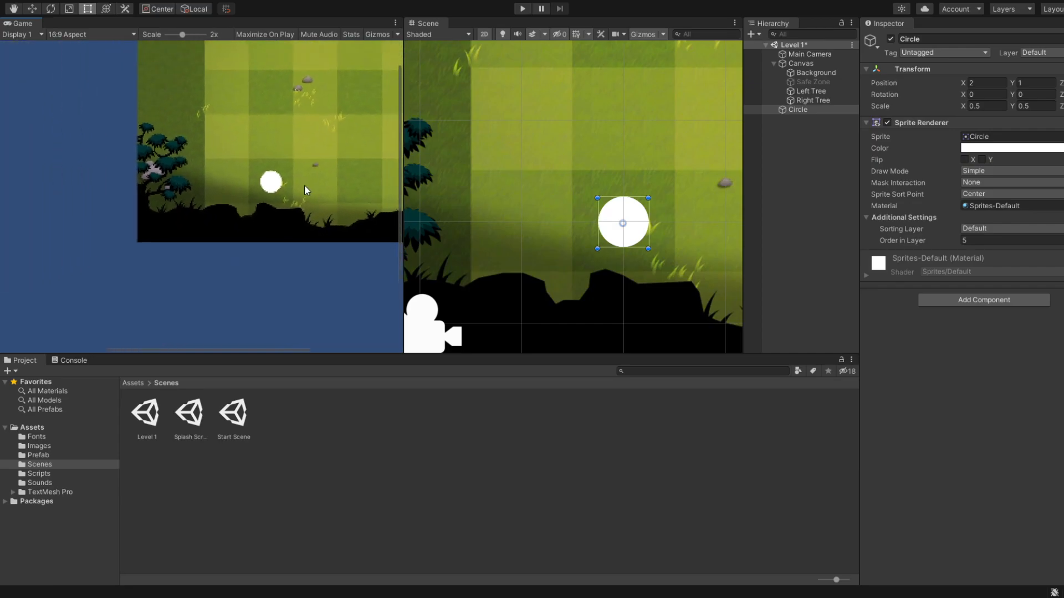
scroll(288, 178, "up", 5)
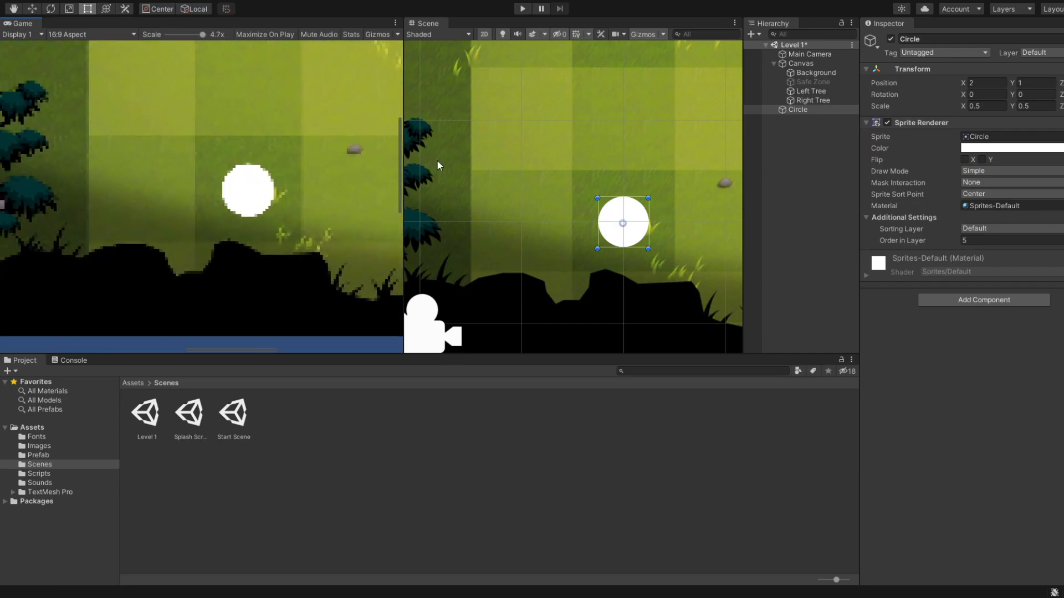
scroll(627, 249, "up", 8)
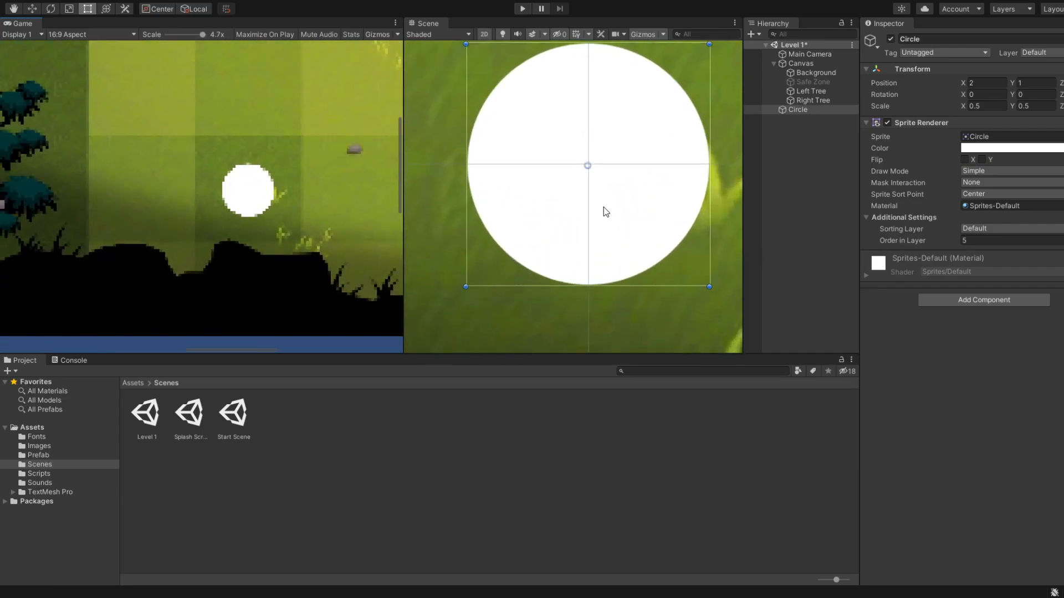
scroll(603, 207, "down", 3)
scroll(303, 177, "down", 5)
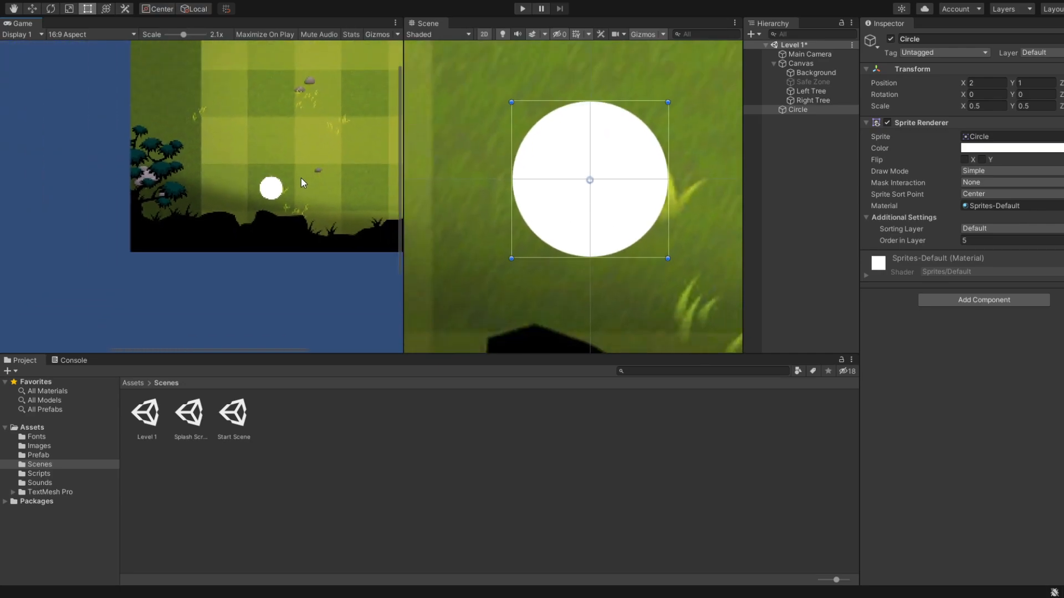
scroll(299, 177, "down", 4)
scroll(619, 245, "down", 1)
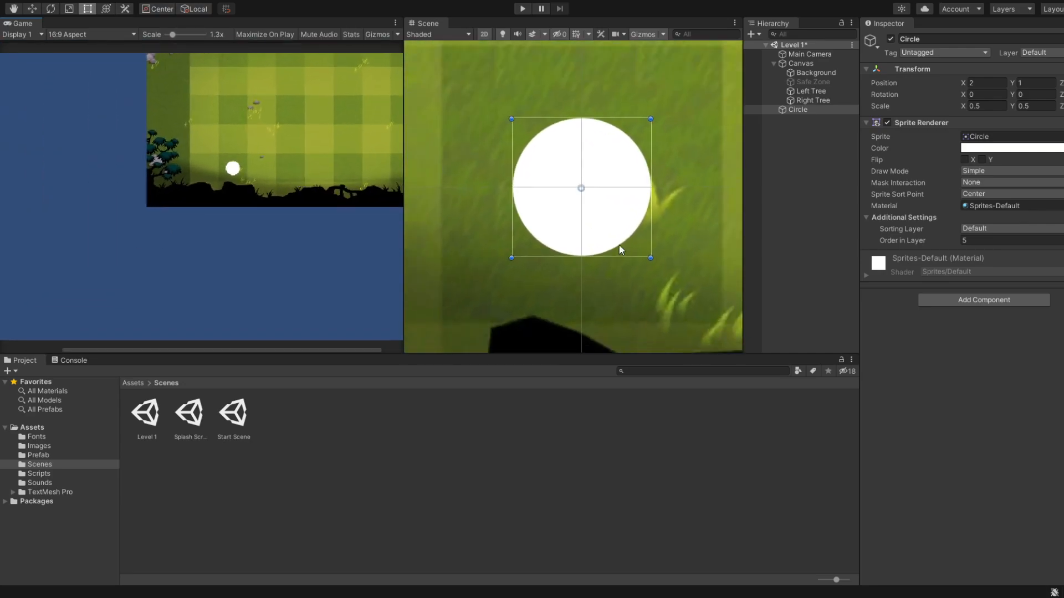
scroll(619, 249, "down", 4)
scroll(219, 221, "down", 2)
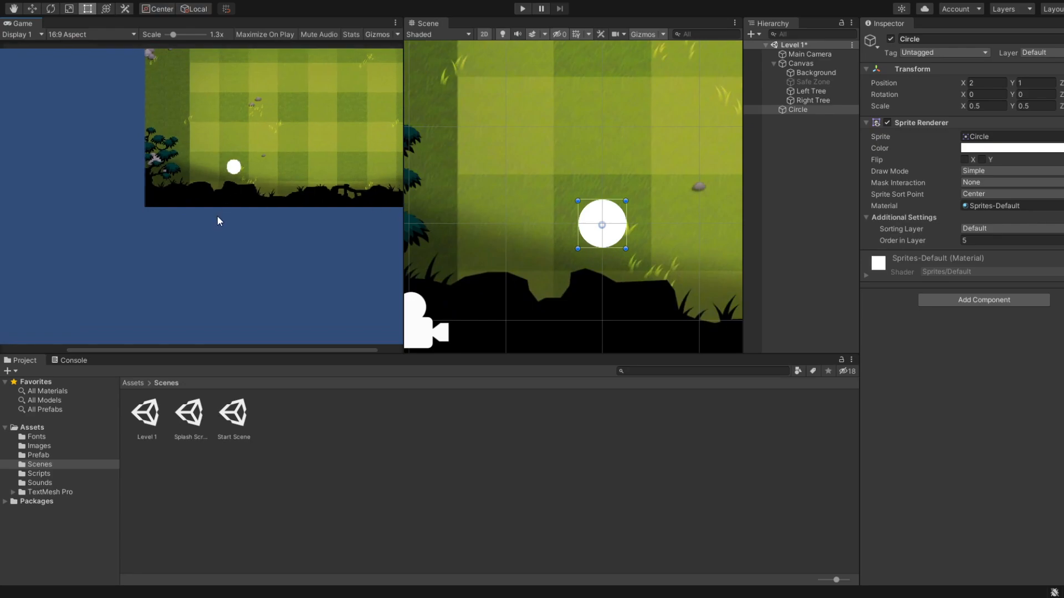
scroll(516, 229, "down", 3)
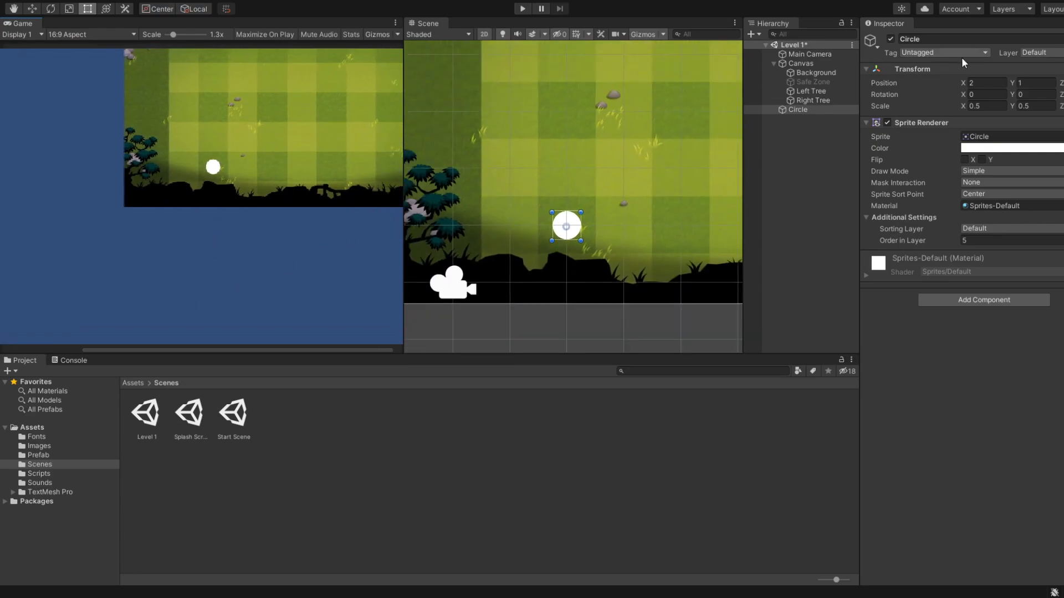
left_click(986, 82)
scroll(554, 283, "down", 2)
middle_click_drag(548, 274, 539, 300)
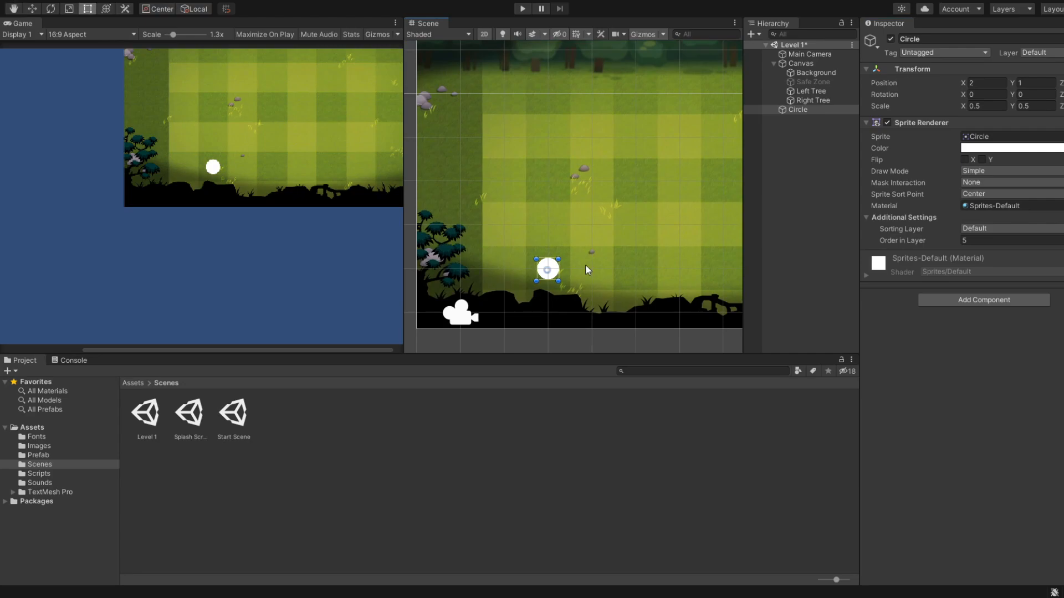
Move the Circle to position X 5, Y 5.
left_click(803, 101)
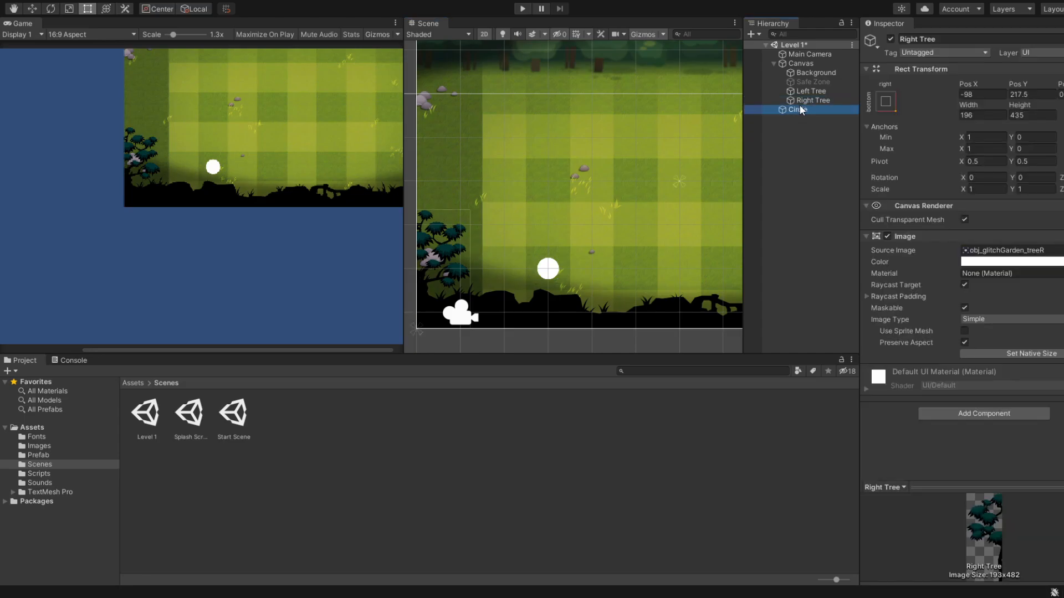
left_click(798, 109)
left_click(987, 83)
type("5")
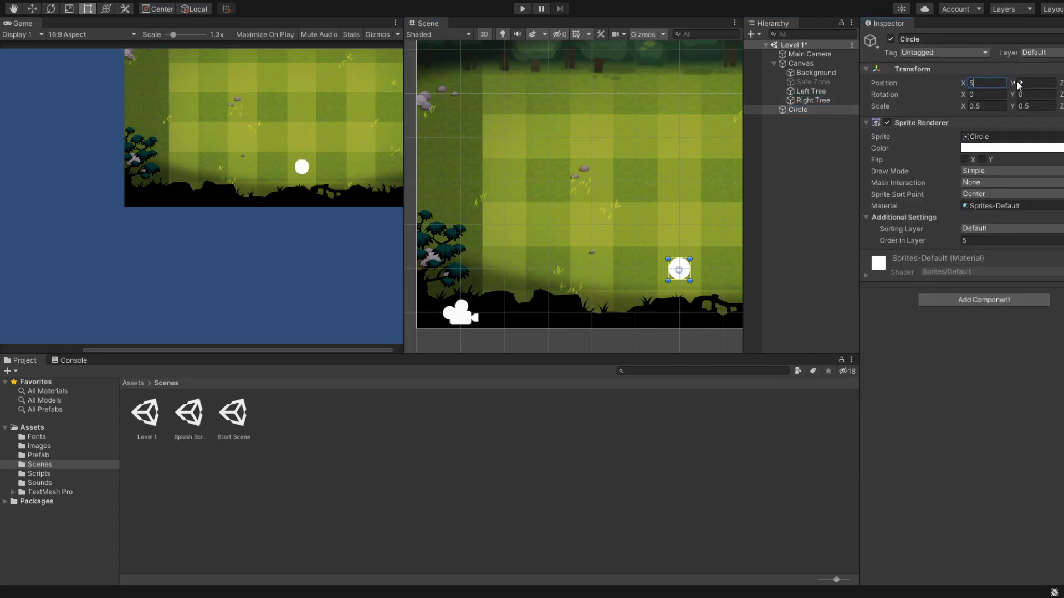
left_click(1028, 81)
type("5")
scroll(687, 94, "up", 5)
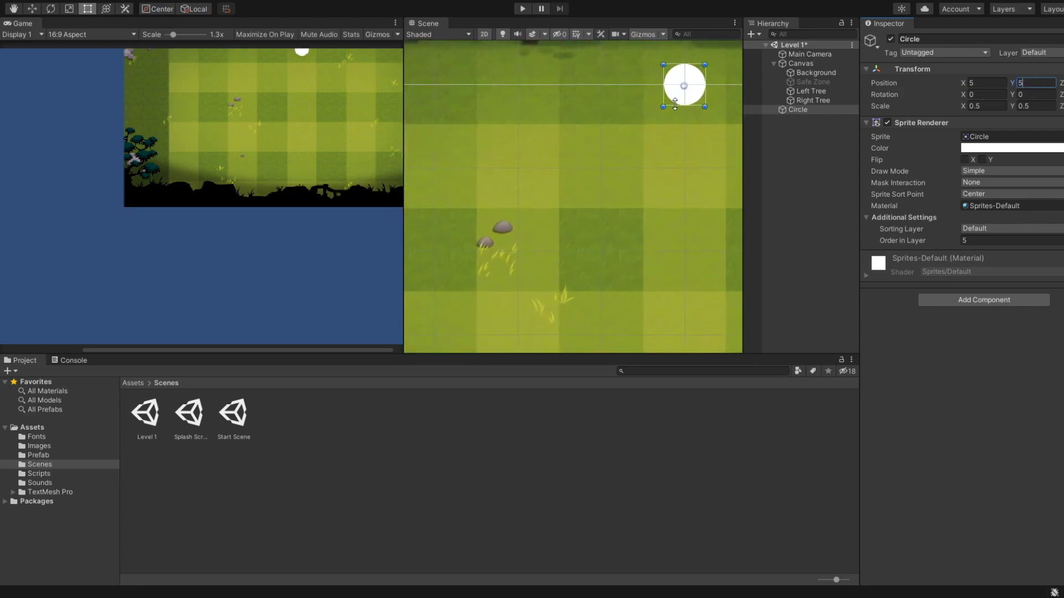
scroll(687, 94, "down", 2)
middle_click_drag(597, 226, 587, 196)
scroll(630, 122, "down", 7)
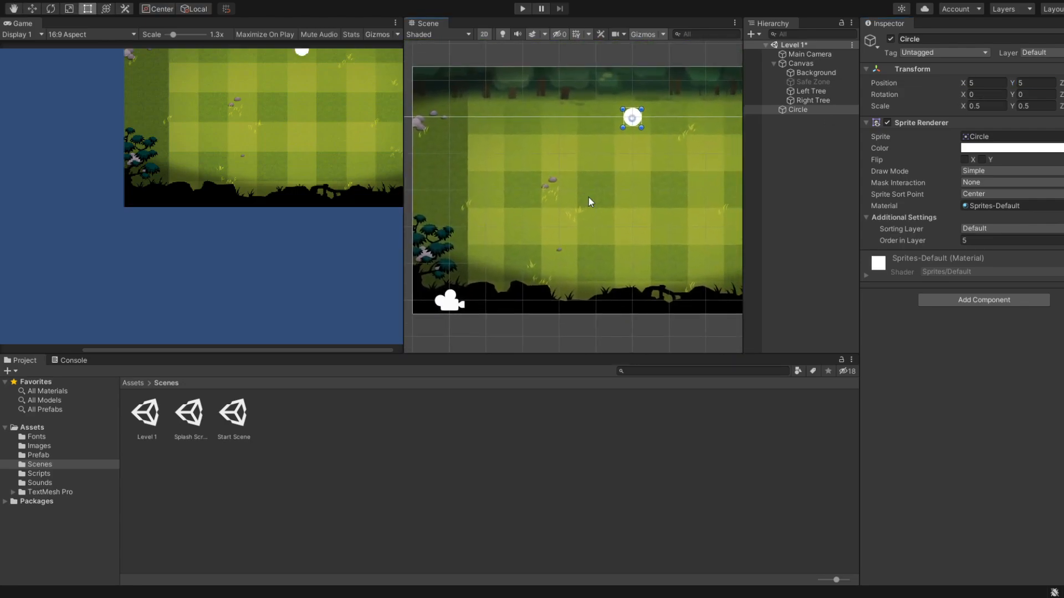
Select the Canvas and examine how the lawn squares line up with the world grid from the origin up to the Circle.
left_click(830, 64)
scroll(563, 261, "up", 2)
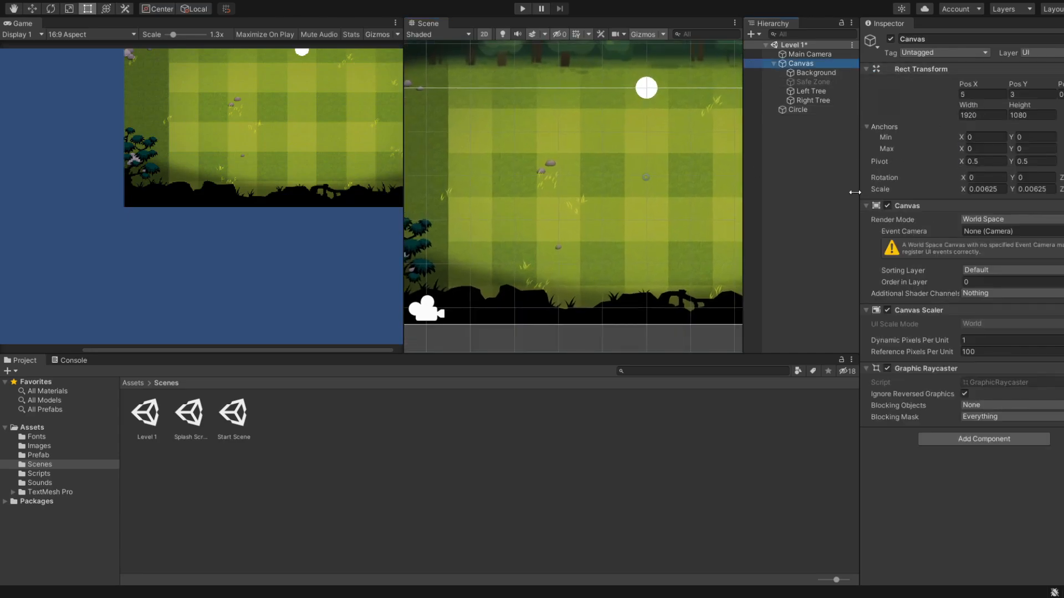
scroll(516, 270, "up", 3)
middle_click_drag(578, 241, 609, 223)
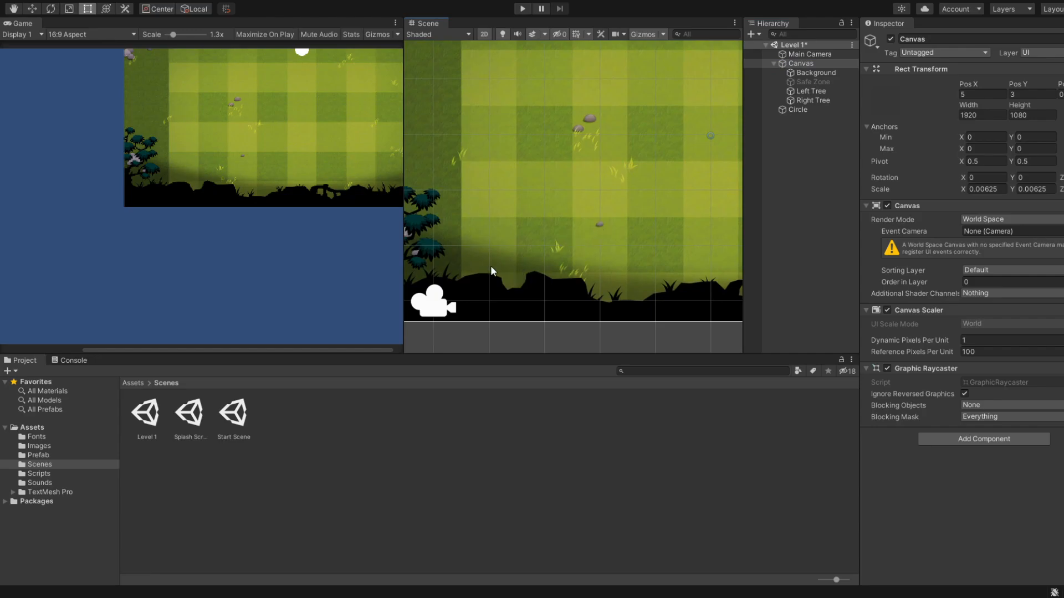
middle_click_drag(596, 161, 556, 236)
scroll(686, 107, "up", 5)
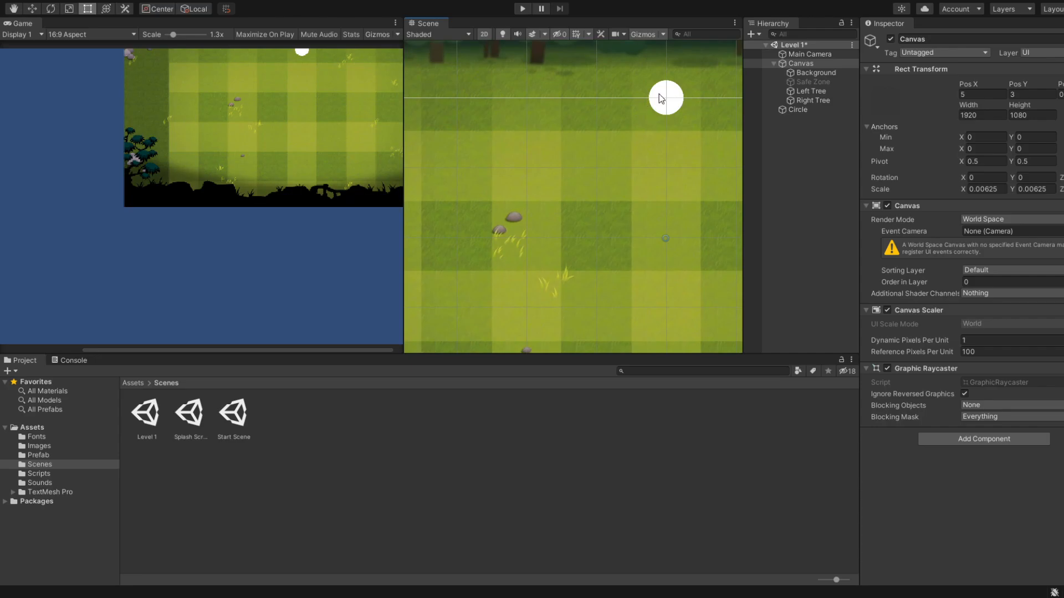
middle_click_drag(521, 210, 582, 118)
middle_click_drag(515, 242, 548, 165)
scroll(460, 224, "up", 8)
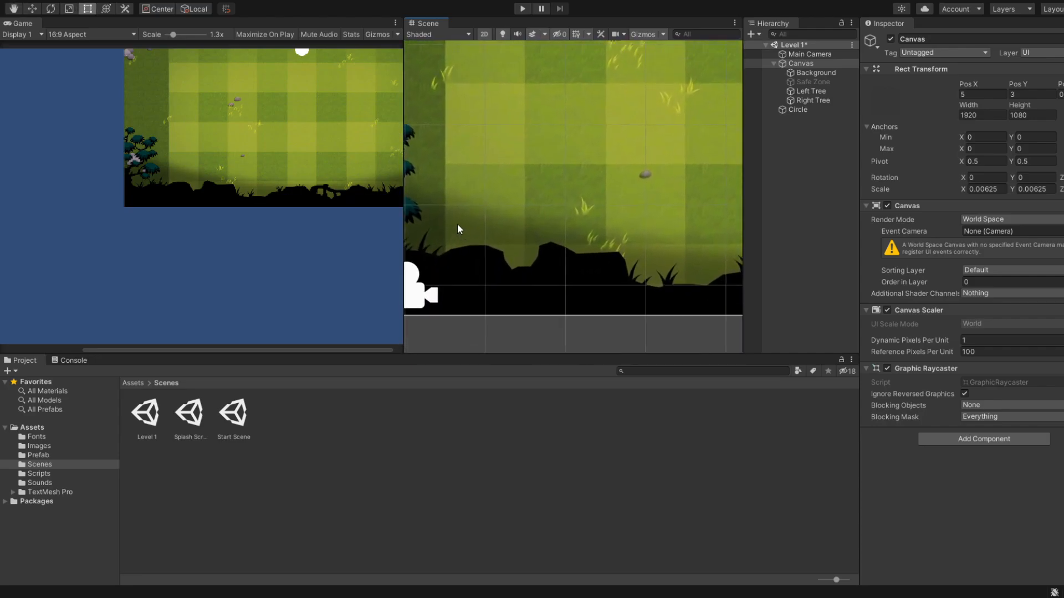
scroll(488, 229, "up", 4)
middle_click_drag(511, 218, 579, 200)
key("t")
scroll(581, 200, "down", 4)
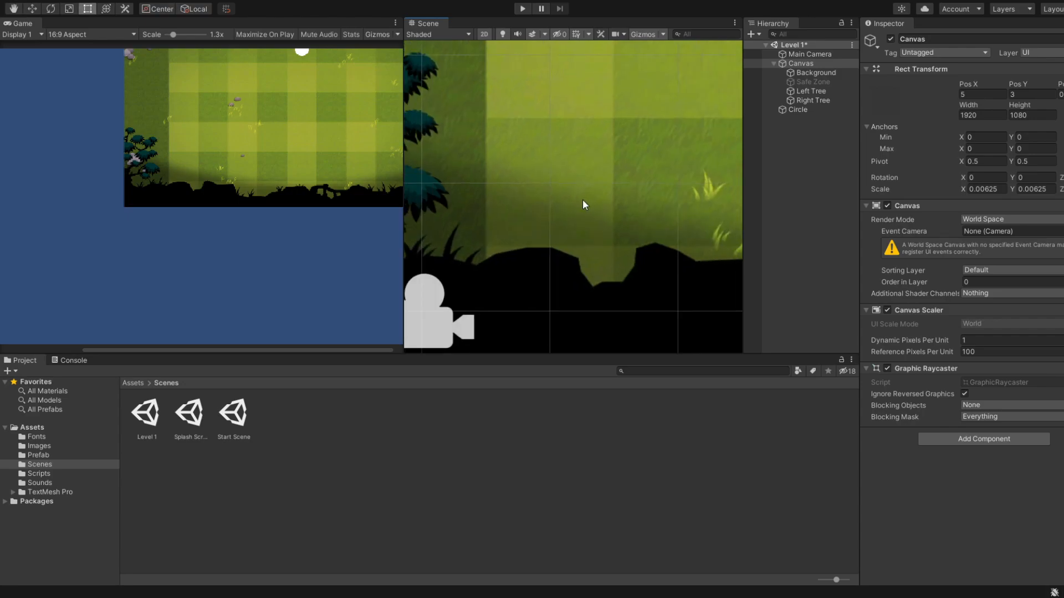
scroll(579, 208, "down", 2)
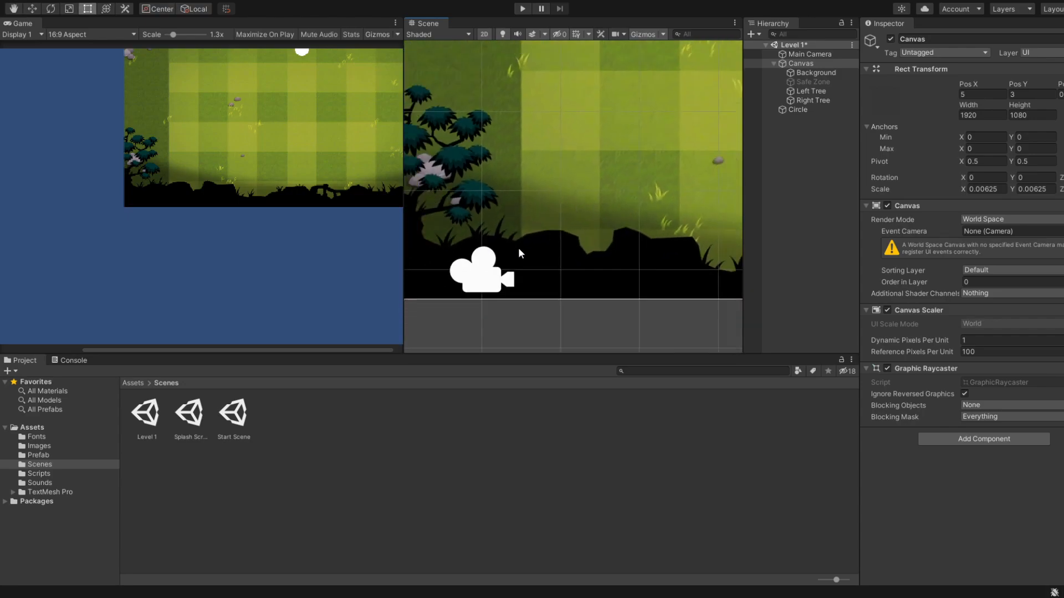
scroll(519, 249, "up", 2)
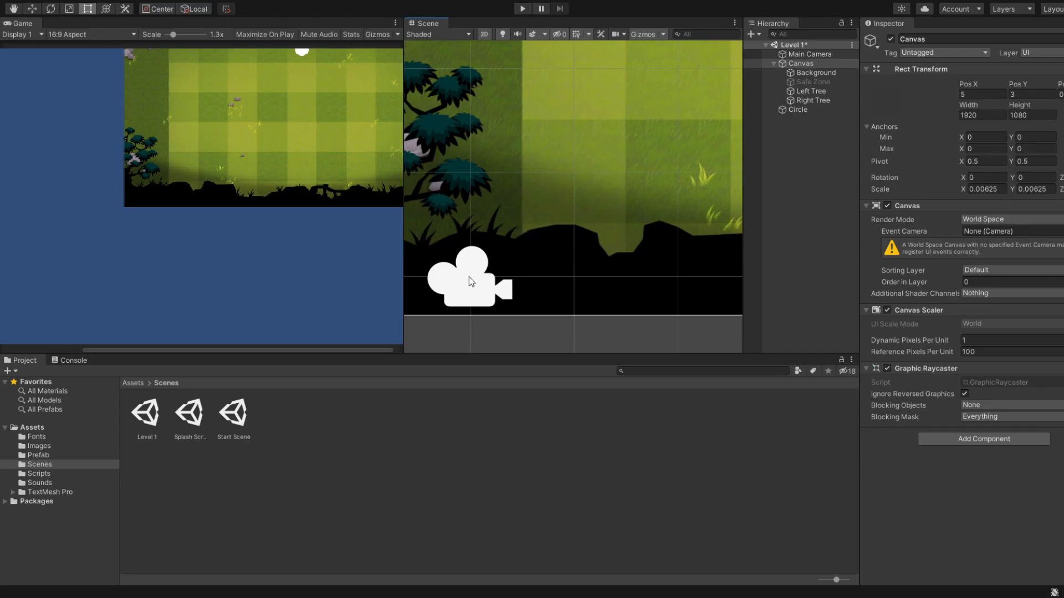
scroll(470, 281, "down", 5)
scroll(502, 291, "down", 3)
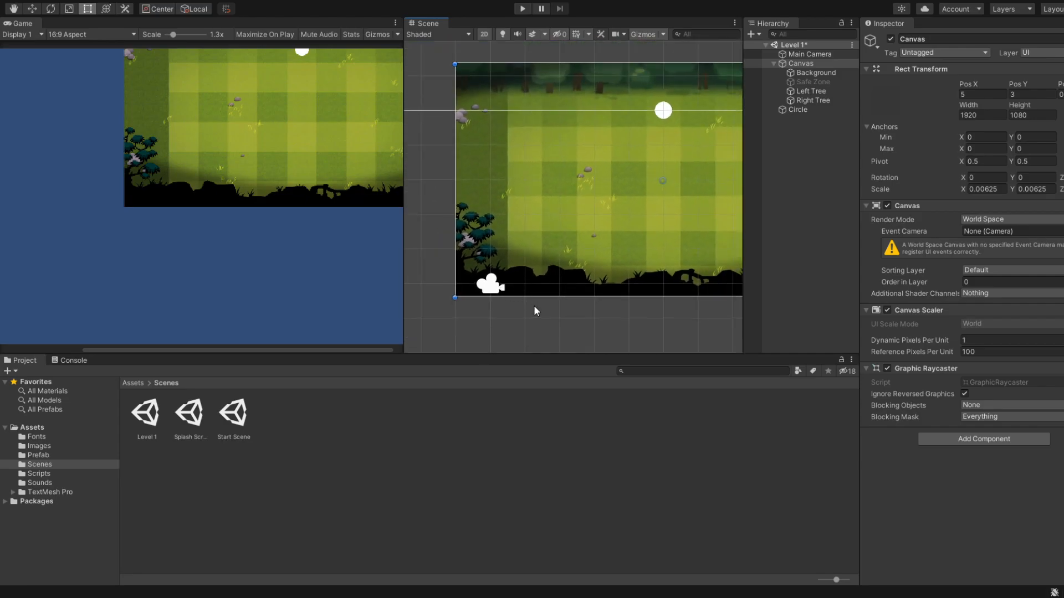
Select the Right Tree and examine the offset between the world grid lines and the lower lawn squares.
left_click(809, 91)
left_click(809, 100)
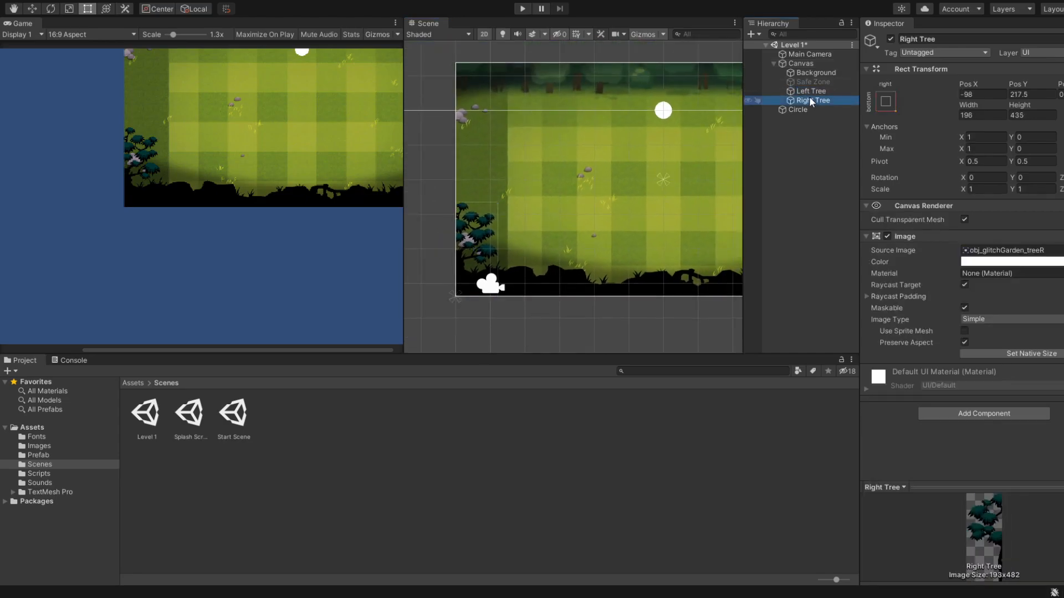
scroll(616, 227, "down", 2)
middle_click_drag(617, 230, 644, 206)
scroll(347, 151, "down", 2)
scroll(581, 253, "up", 2)
scroll(541, 247, "up", 7)
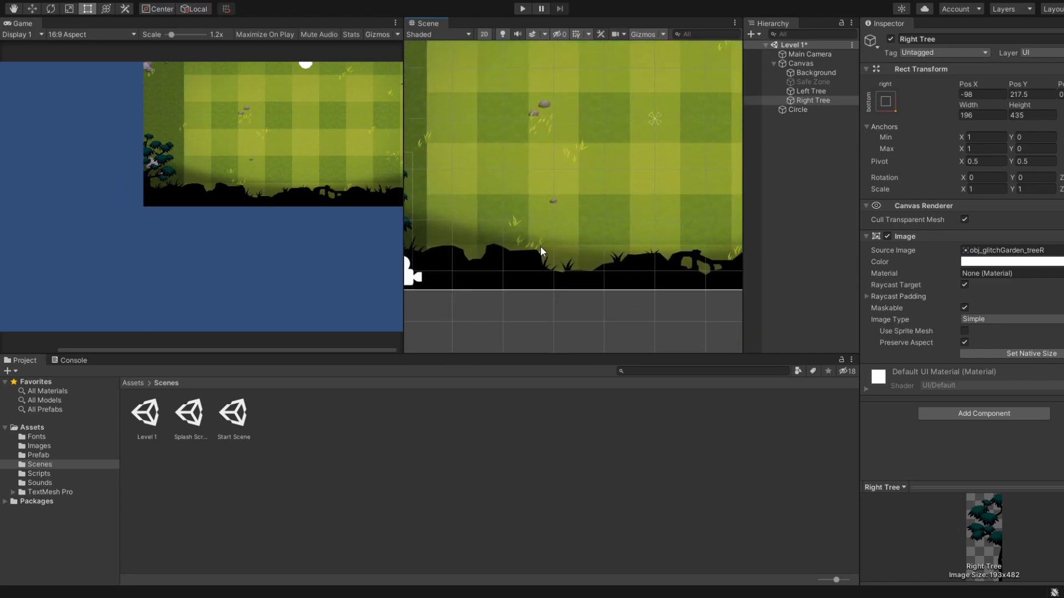
scroll(540, 246, "up", 7)
middle_click_drag(529, 215, 596, 255)
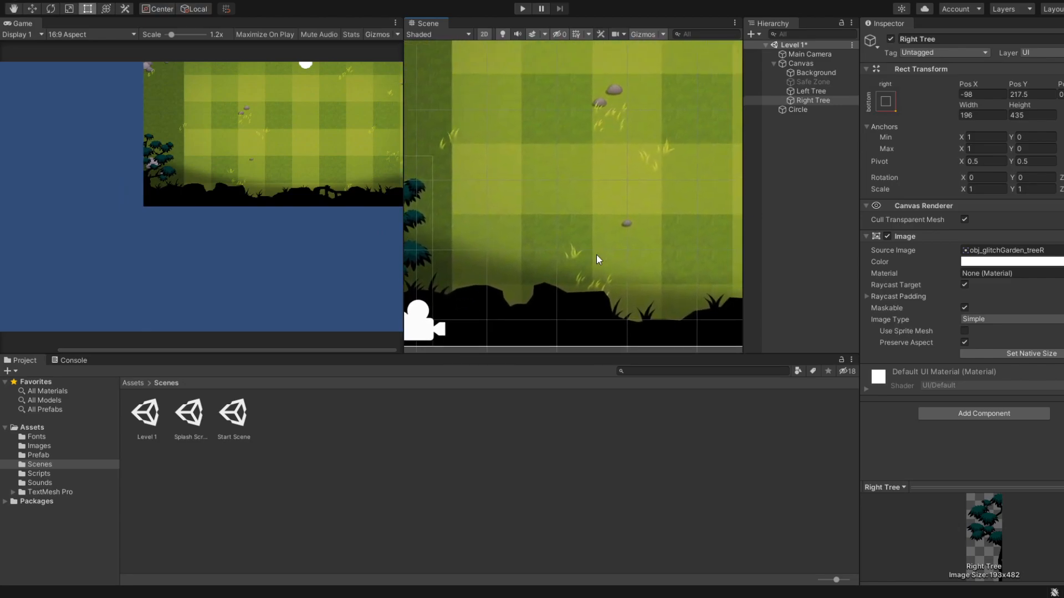
scroll(592, 195, "down", 5)
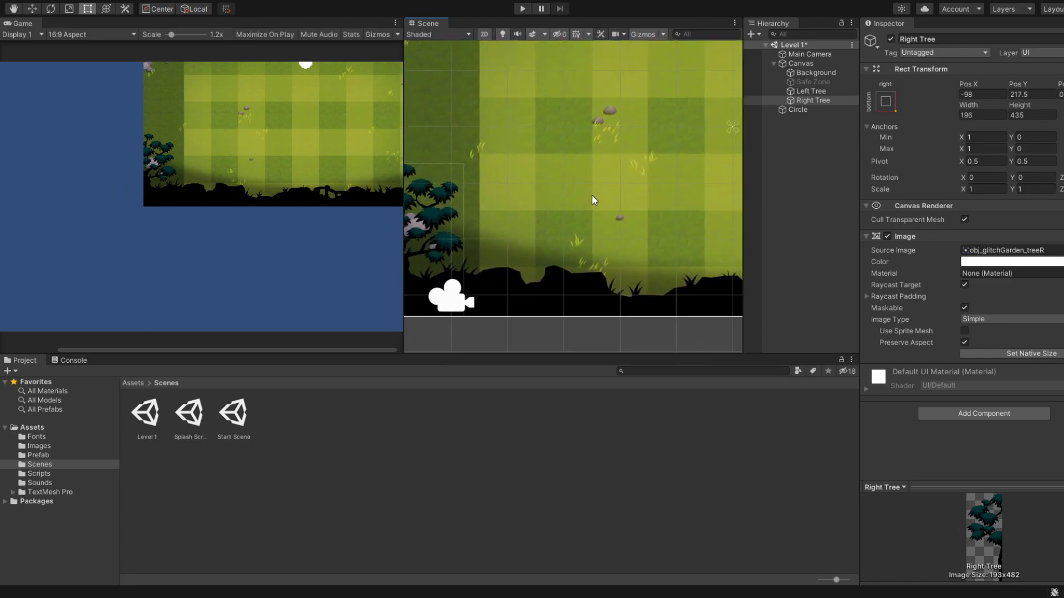
scroll(591, 195, "up", 1)
scroll(511, 225, "up", 4)
scroll(509, 226, "up", 3)
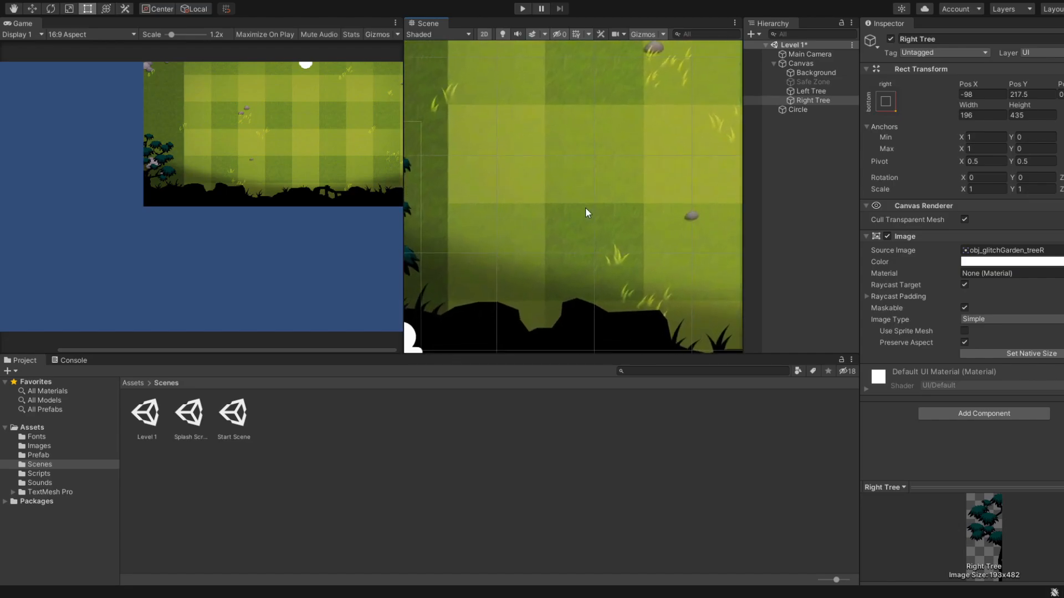
scroll(585, 209, "down", 5)
middle_click_drag(593, 209, 534, 240)
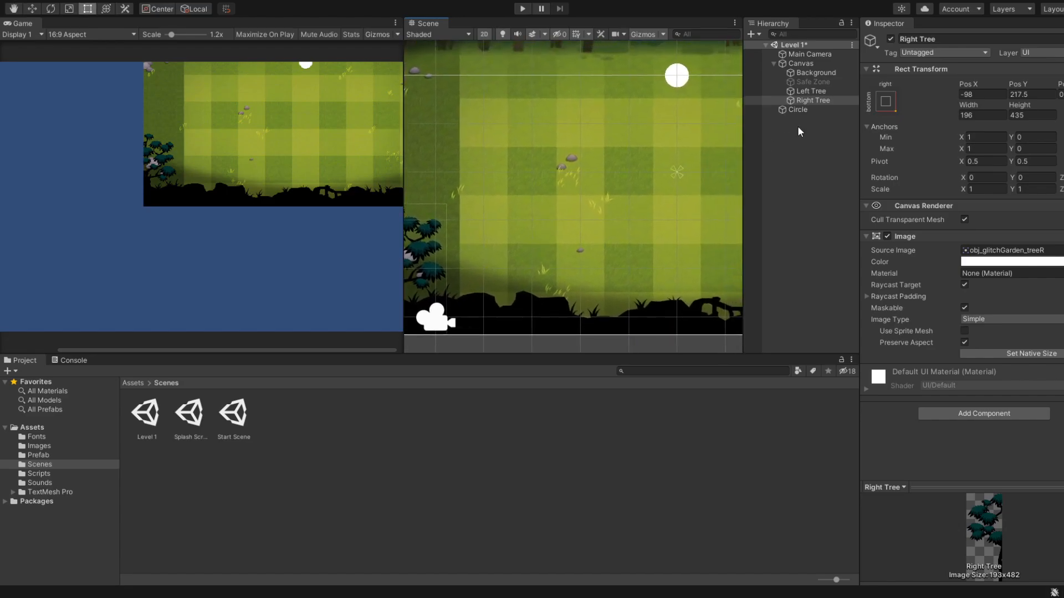
Select the Circle and check its placement against the whole background in the Scene view.
left_click(798, 109)
scroll(660, 187, "down", 2)
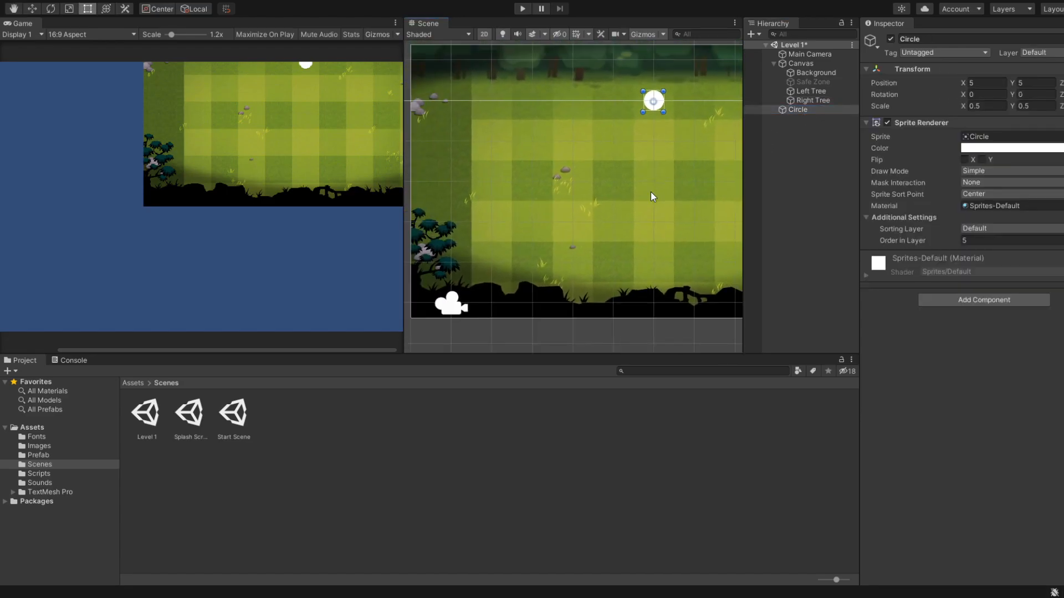
scroll(650, 192, "down", 2)
middle_click_drag(650, 192, 587, 197)
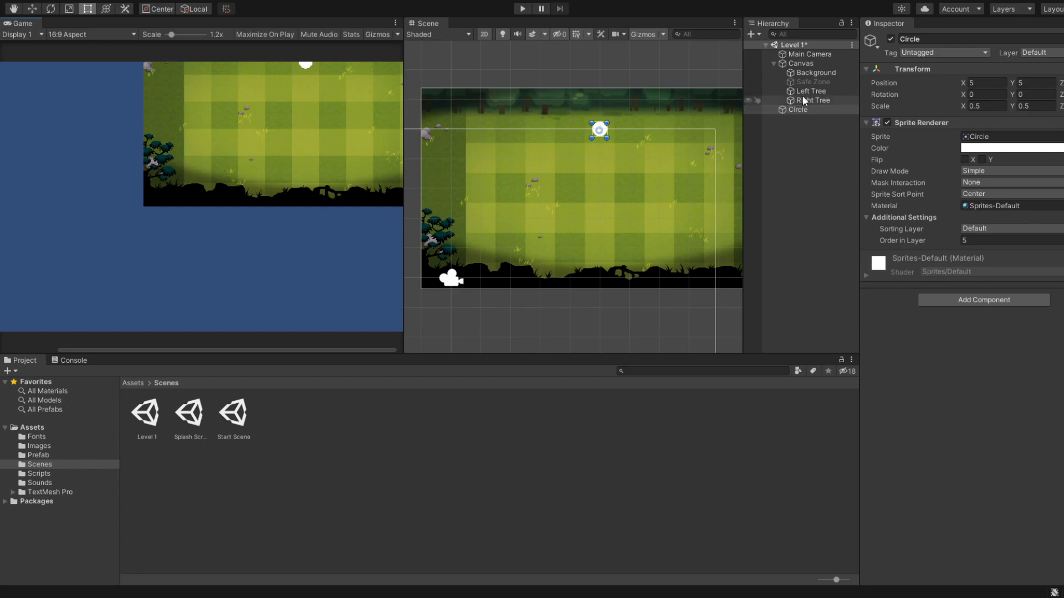
Move the Main Camera to position X 5, Y 3, matching the Canvas position.
left_click(810, 54)
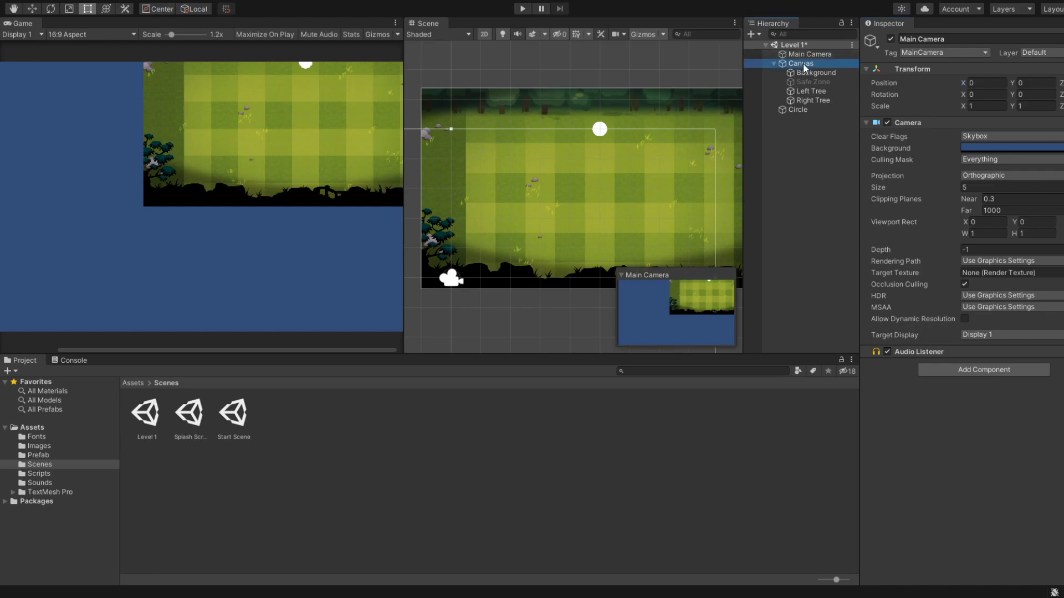
left_click(802, 63)
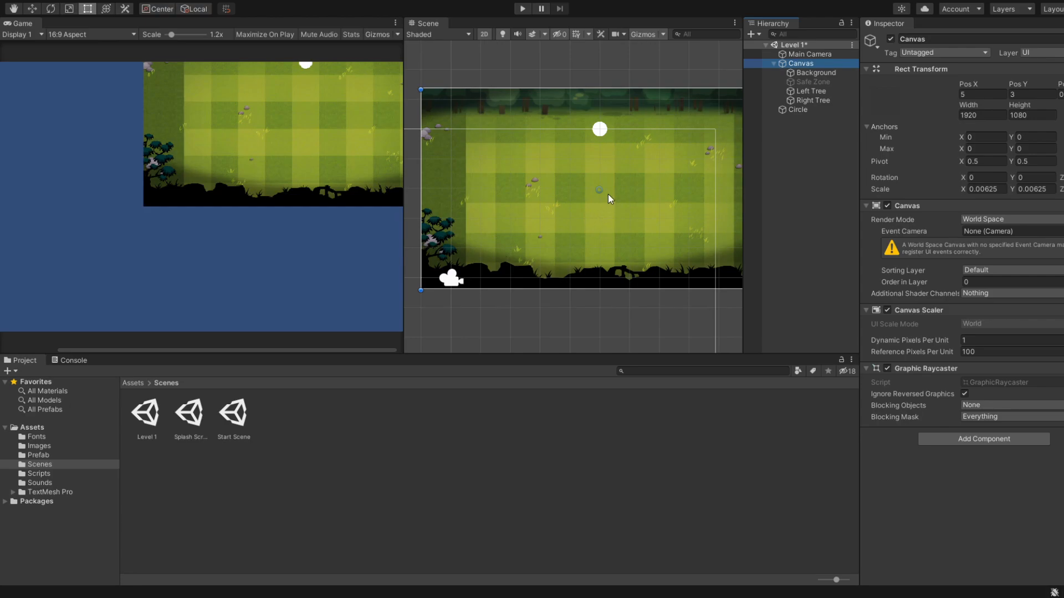
left_click(792, 54)
left_click(988, 83)
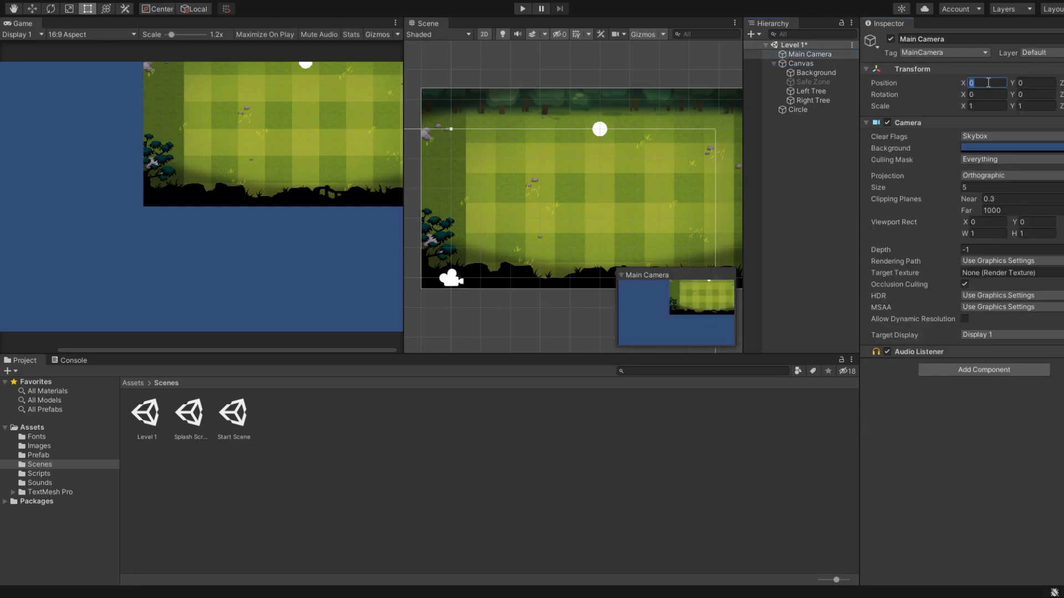
type("5")
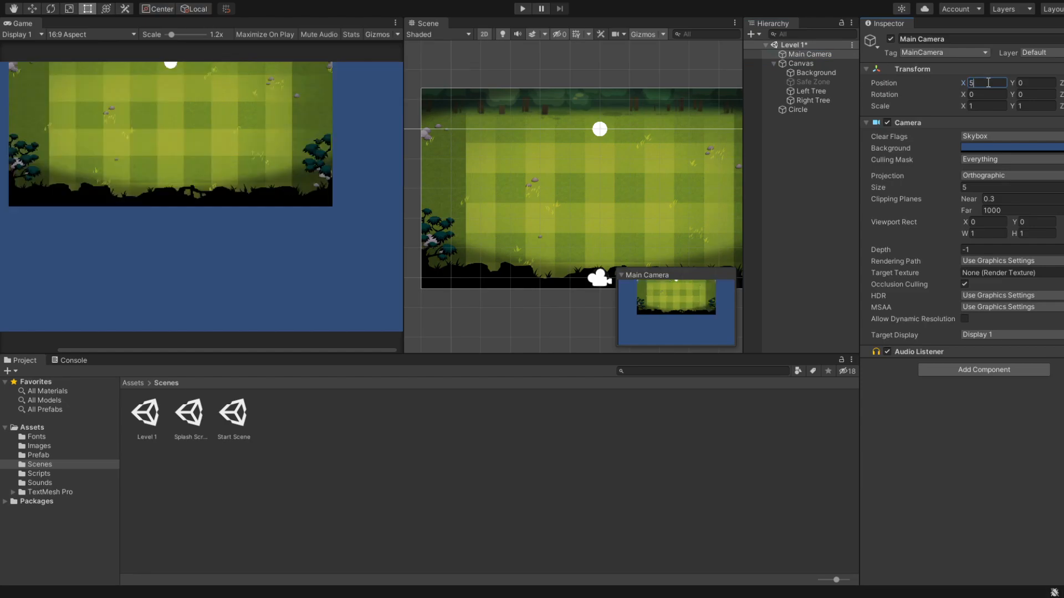
left_click(1034, 83)
type("3")
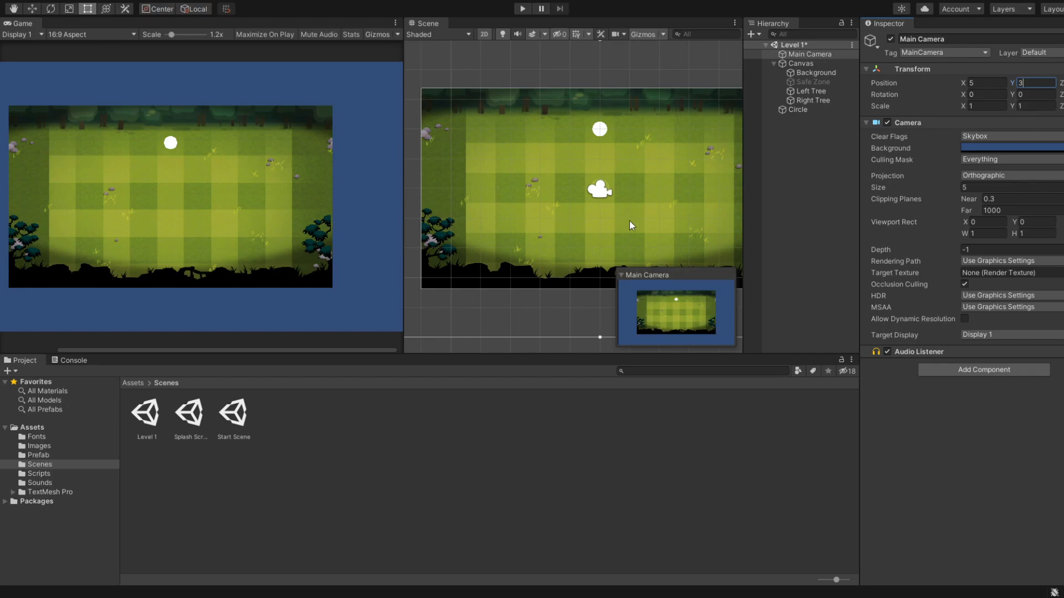
scroll(518, 194, "down", 3)
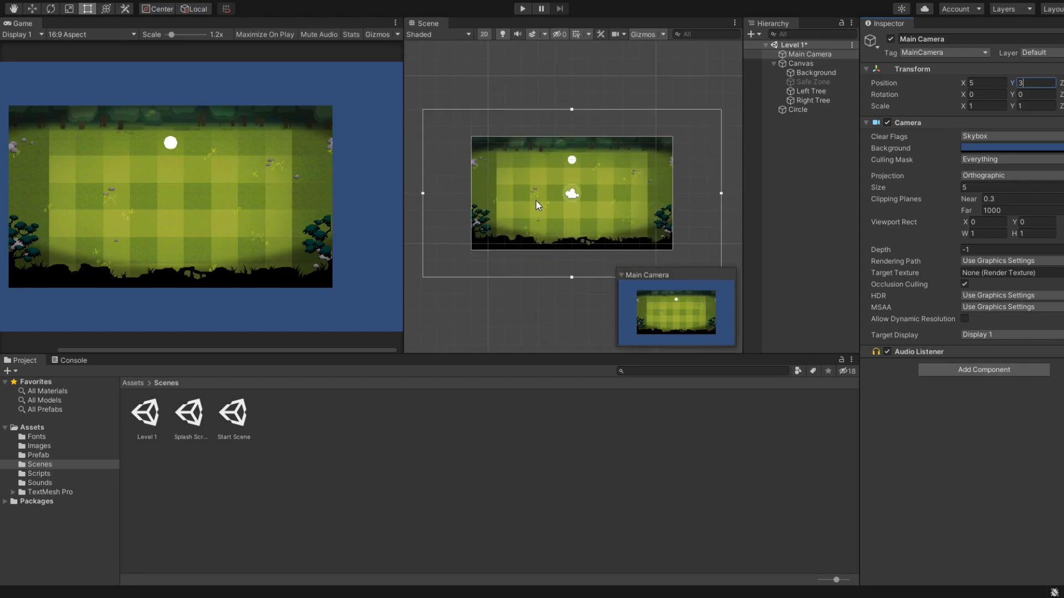
scroll(25, 229, "down", 2)
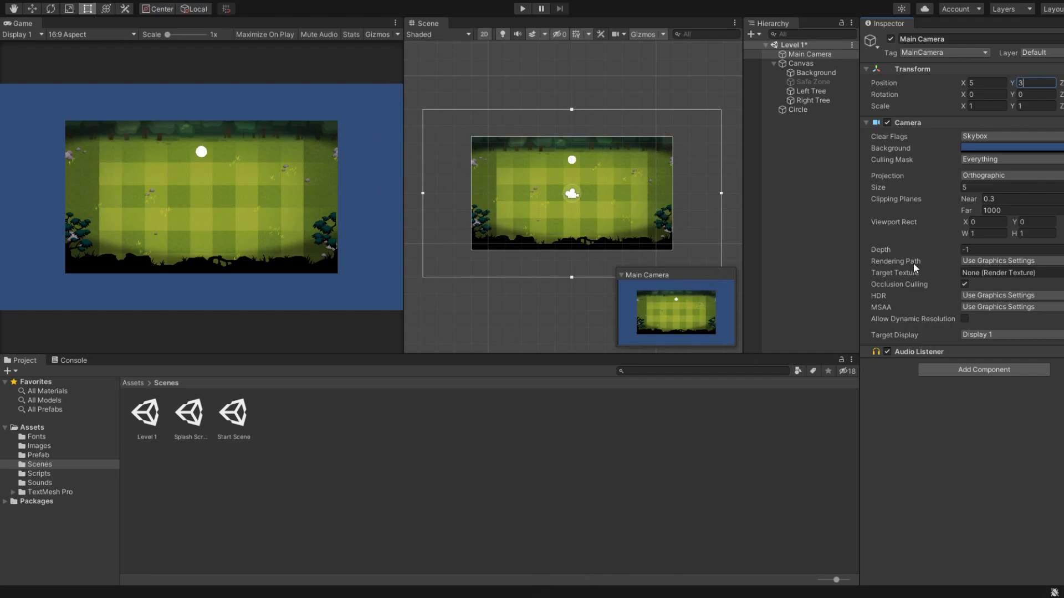
Inspect the Main Camera's Size setting and examine how the camera and the Circle line up with the lawn squares.
left_click(975, 187)
scroll(641, 198, "up", 4)
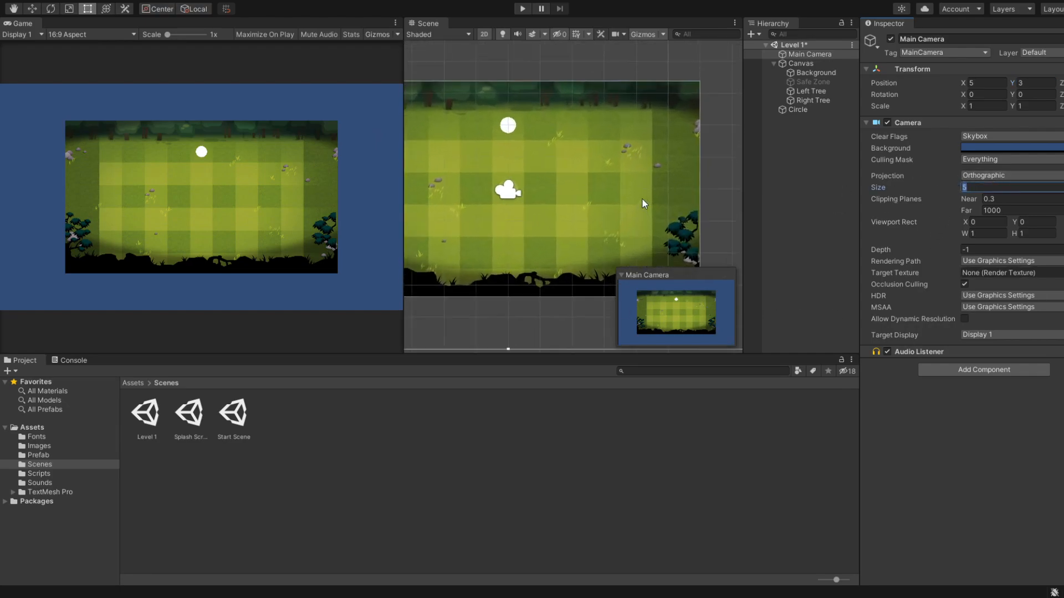
middle_click_drag(642, 203, 686, 195)
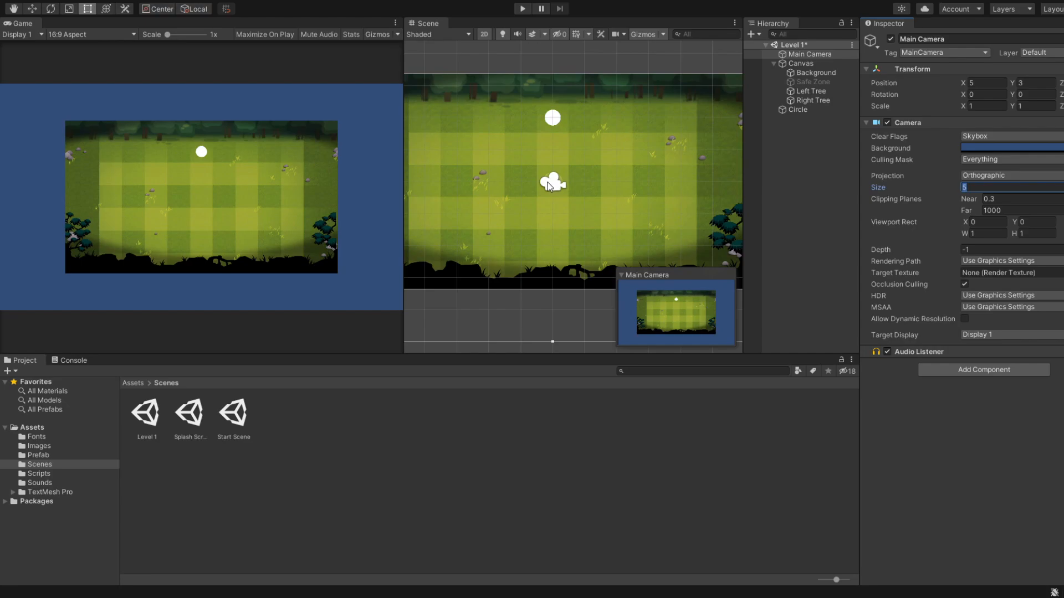
scroll(547, 182, "up", 5)
middle_click_drag(572, 184, 560, 207)
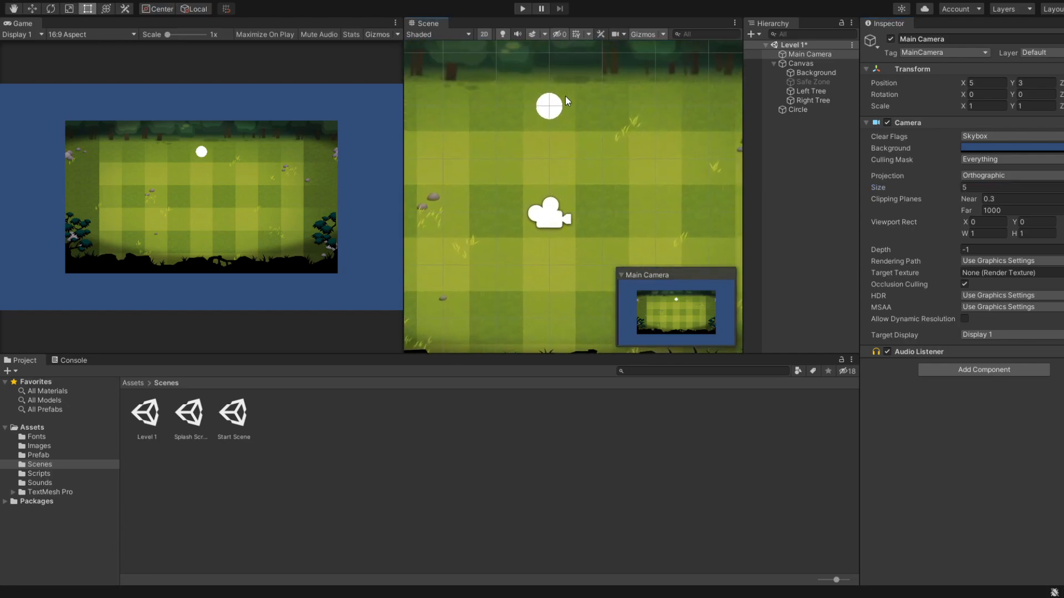
middle_click_drag(564, 95, 574, 115)
scroll(570, 225, "down", 3)
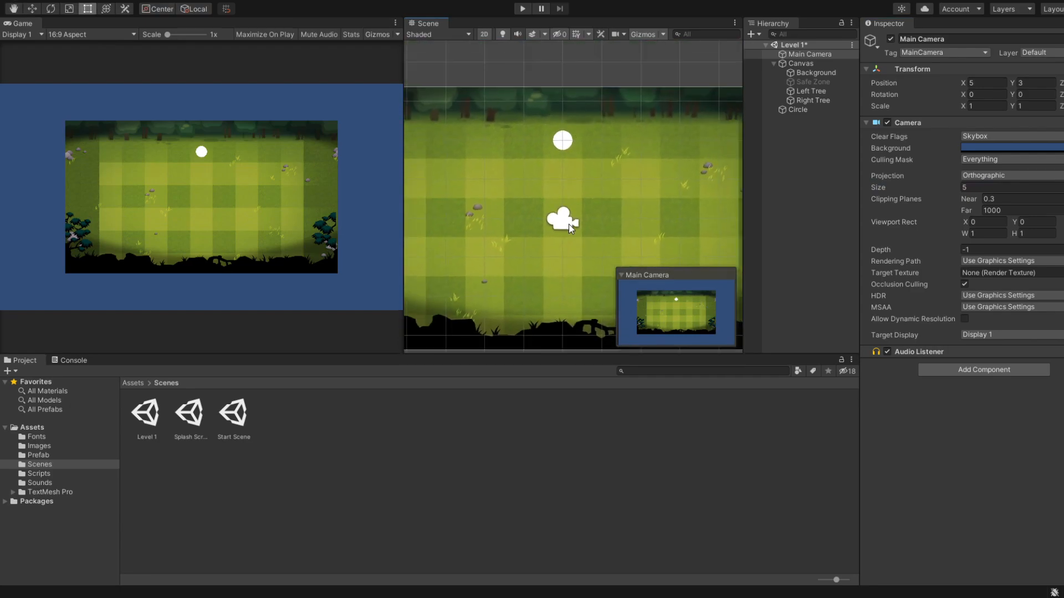
scroll(570, 225, "up", 2)
scroll(569, 226, "down", 2)
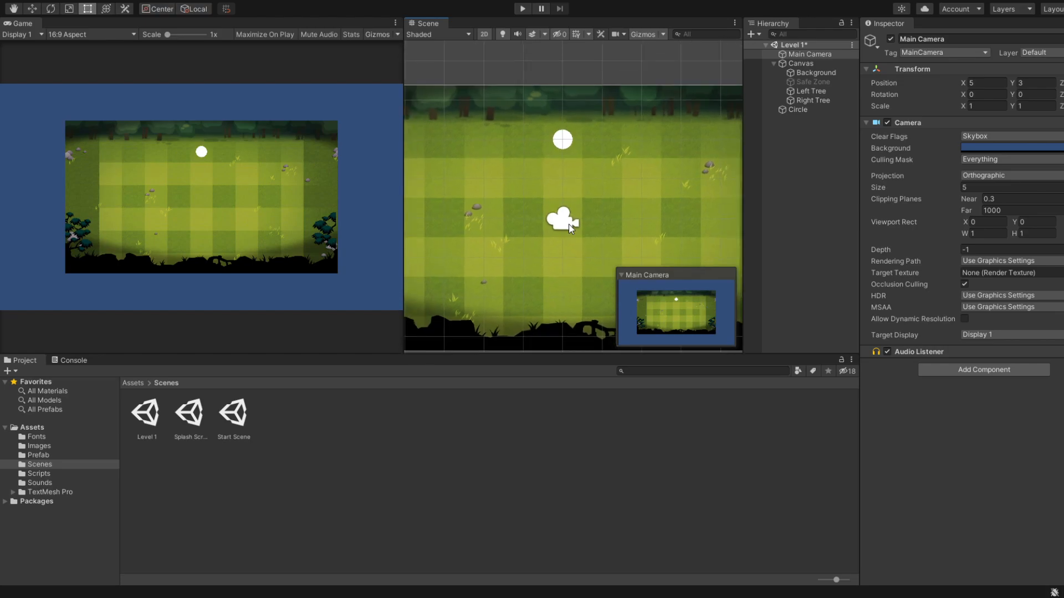
scroll(569, 226, "up", 10)
middle_click_drag(579, 150, 587, 186)
Select the Background and examine the spacing between its upper edge, the Circle and the camera centre in the Scene view.
left_click(587, 184)
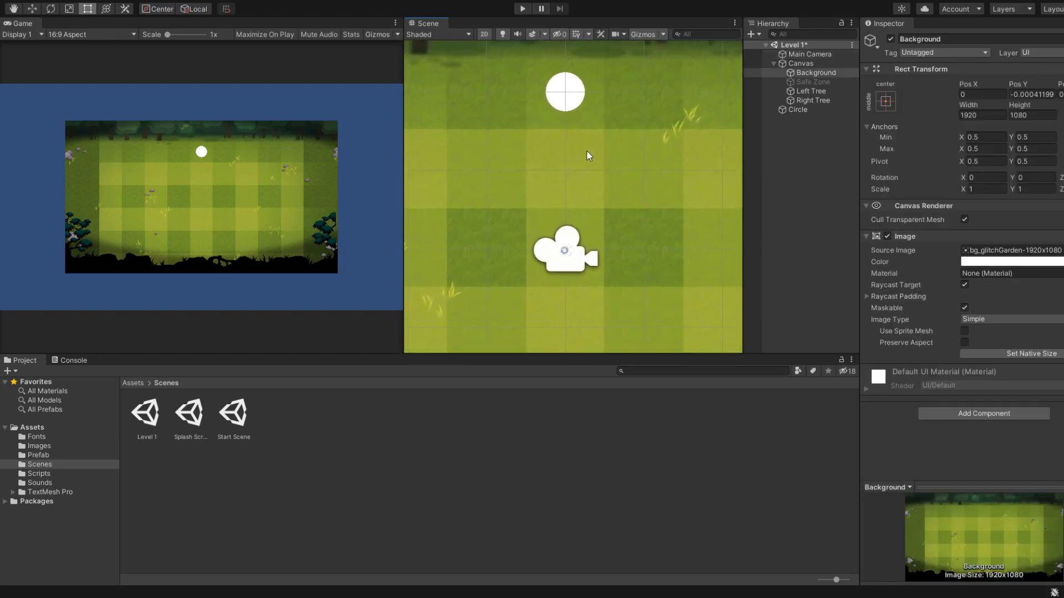
middle_click_drag(582, 112, 570, 195)
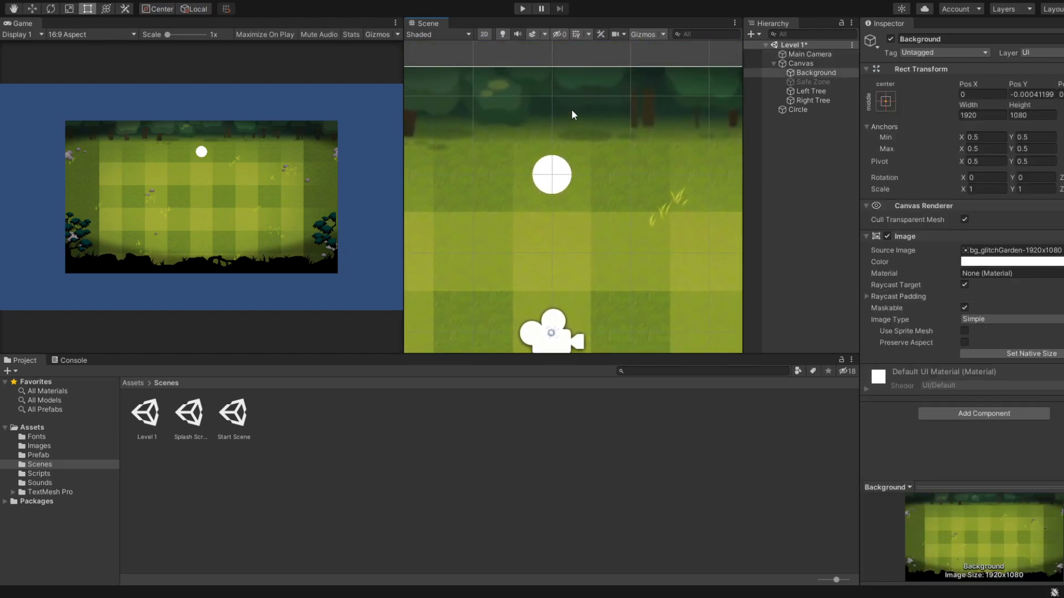
scroll(570, 102, "down", 8)
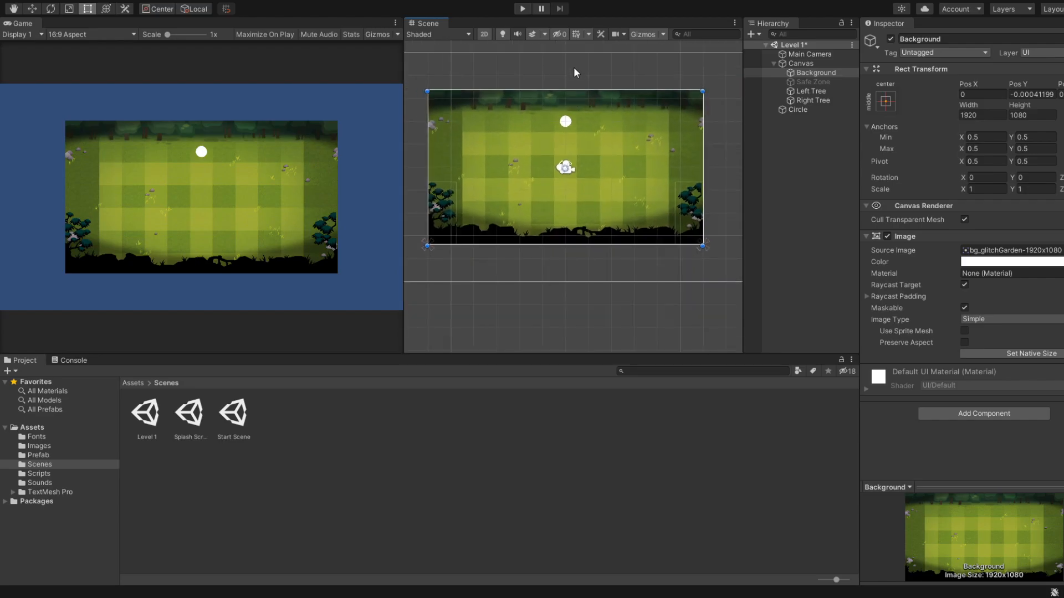
scroll(573, 82, "up", 6)
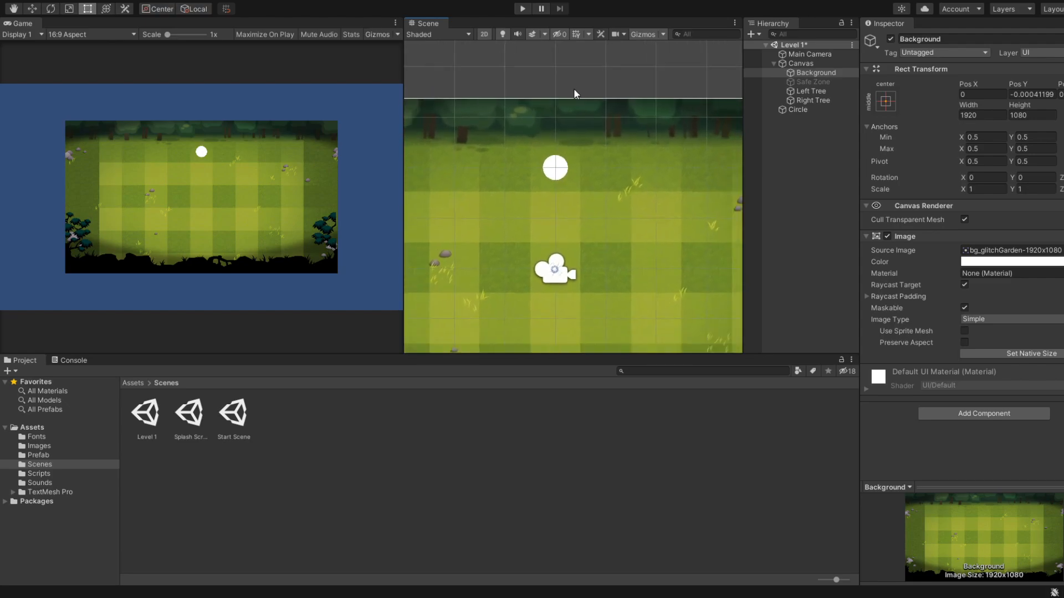
scroll(574, 88, "down", 1)
mouse_move(574, 88)
middle_mouse_down()
mouse_move(573, 164)
mouse_move(575, 81)
middle_mouse_up()
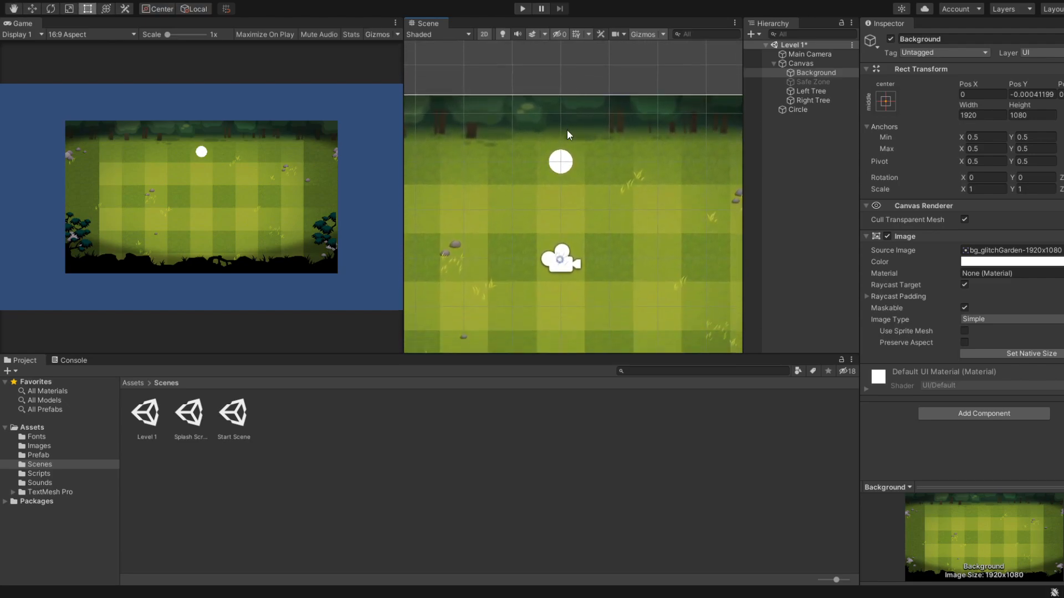
middle_click_drag(575, 133, 573, 73)
mouse_move(569, 158)
middle_mouse_down()
mouse_move(570, 132)
mouse_move(584, 173)
mouse_move(553, 321)
mouse_move(563, 276)
middle_mouse_up()
scroll(563, 276, "up", 2)
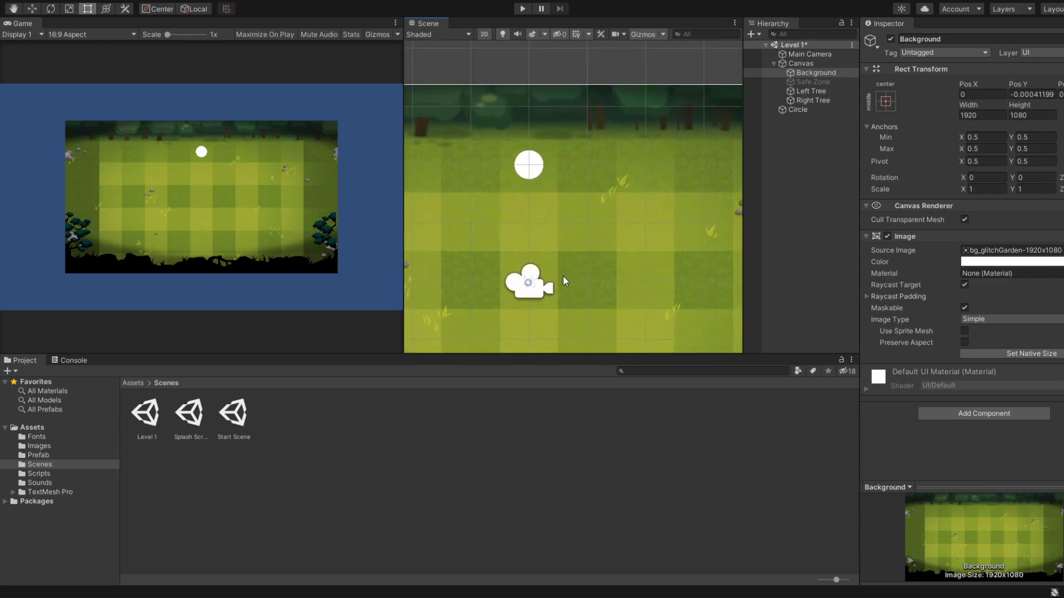
scroll(563, 276, "up", 1)
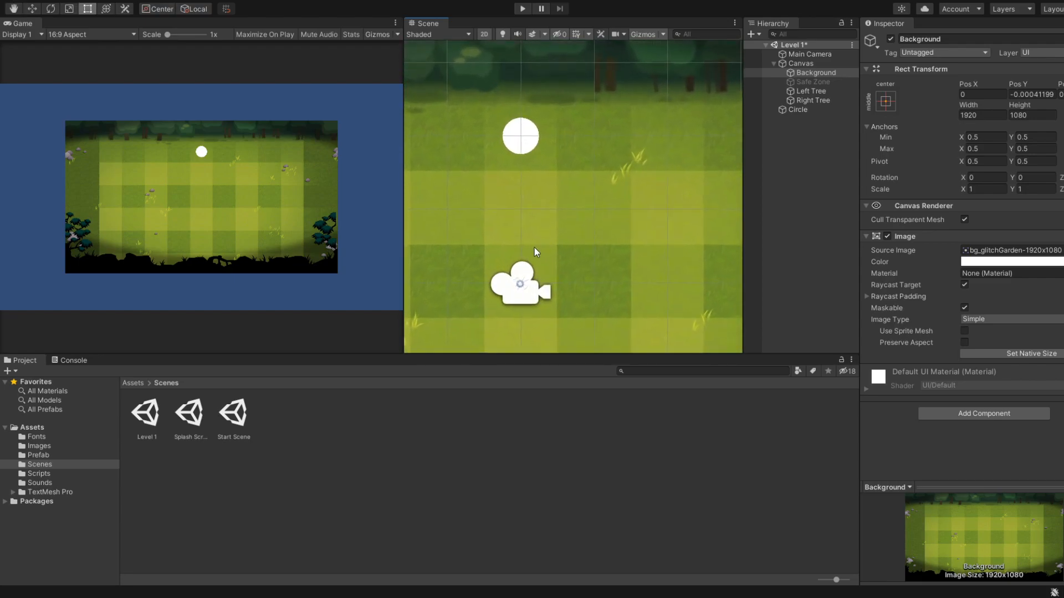
scroll(545, 254, "down", 3)
scroll(547, 252, "down", 3)
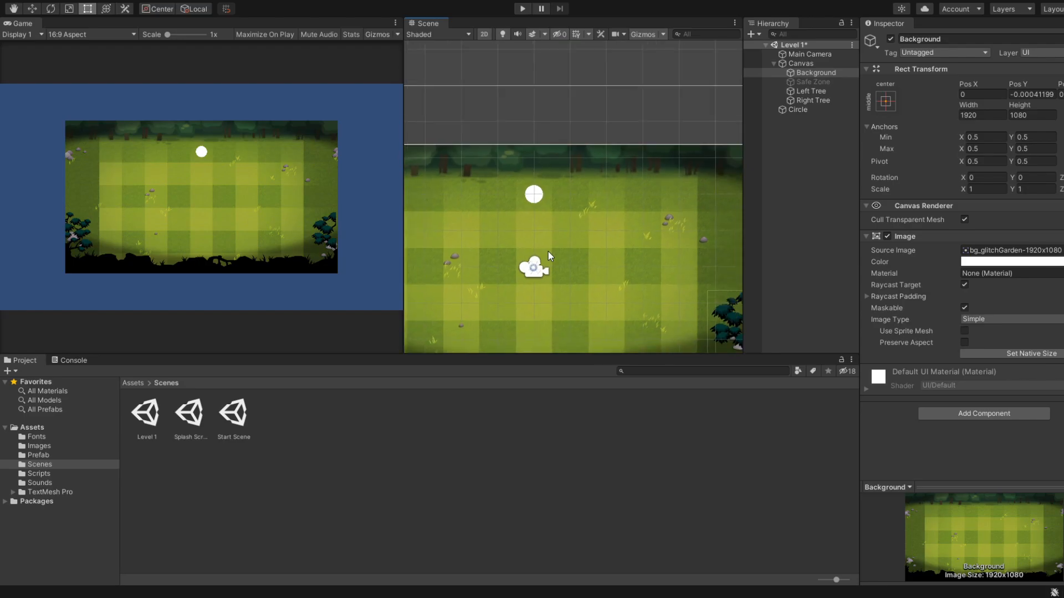
scroll(548, 251, "up", 3)
scroll(547, 252, "down", 3)
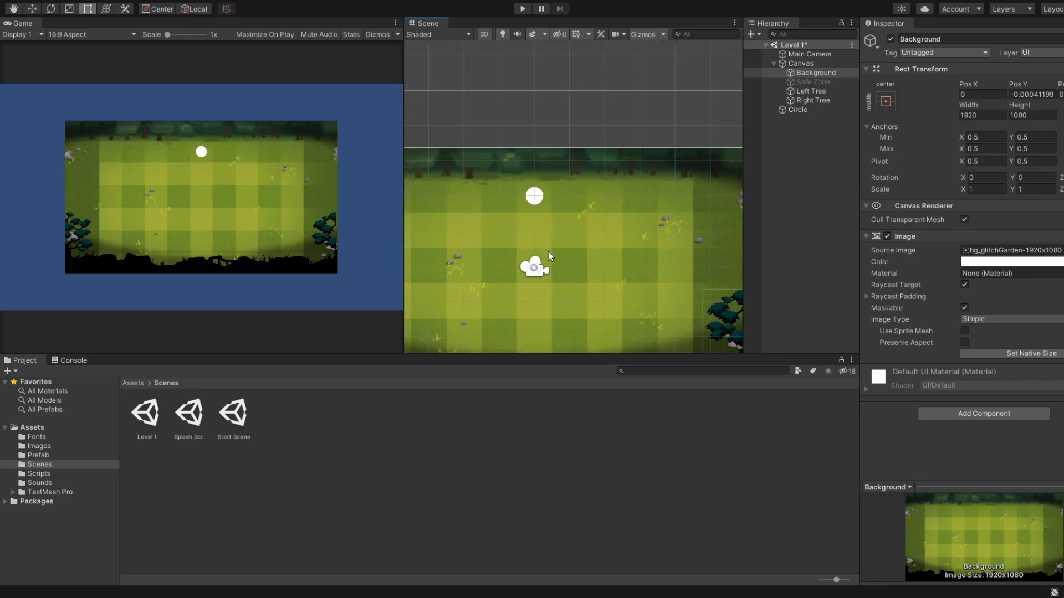
middle_click_drag(548, 252, 583, 186)
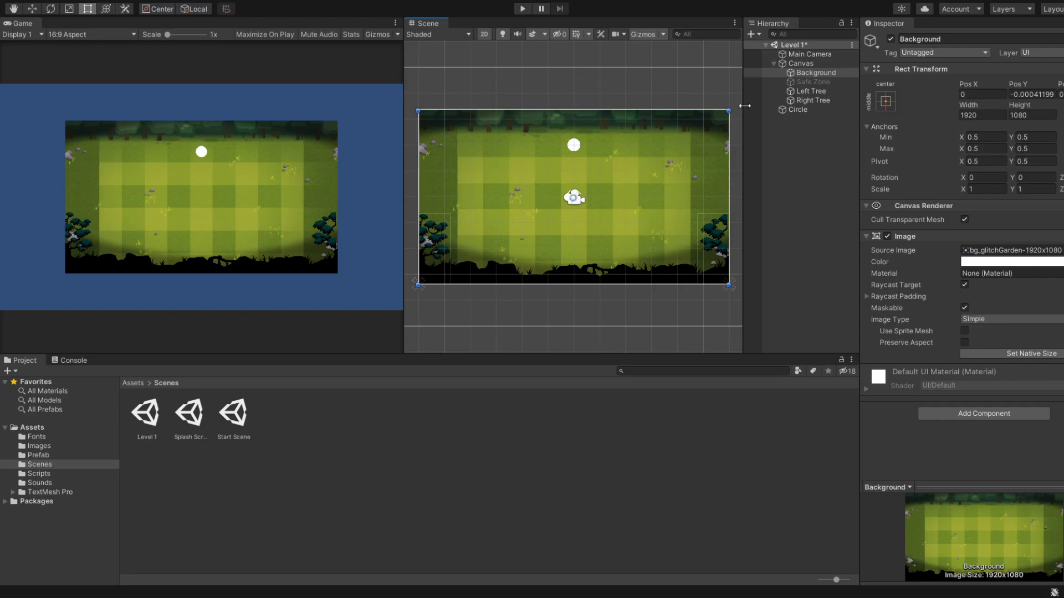
Compare the framing of the lawn in the Game view with the background in the Scene view.
scroll(542, 163, "up", 1)
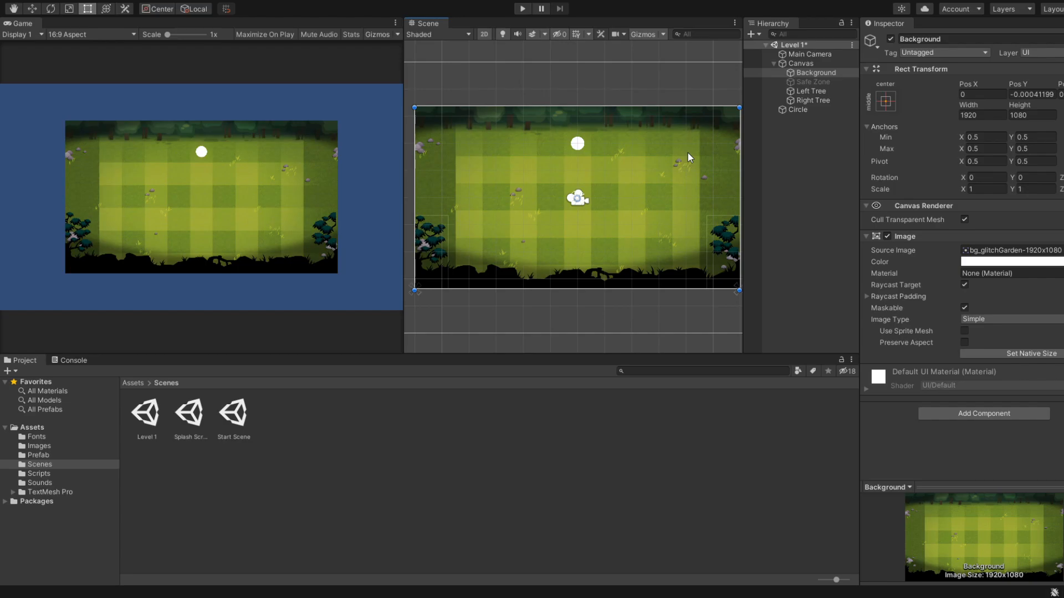
scroll(99, 180, "up", 10)
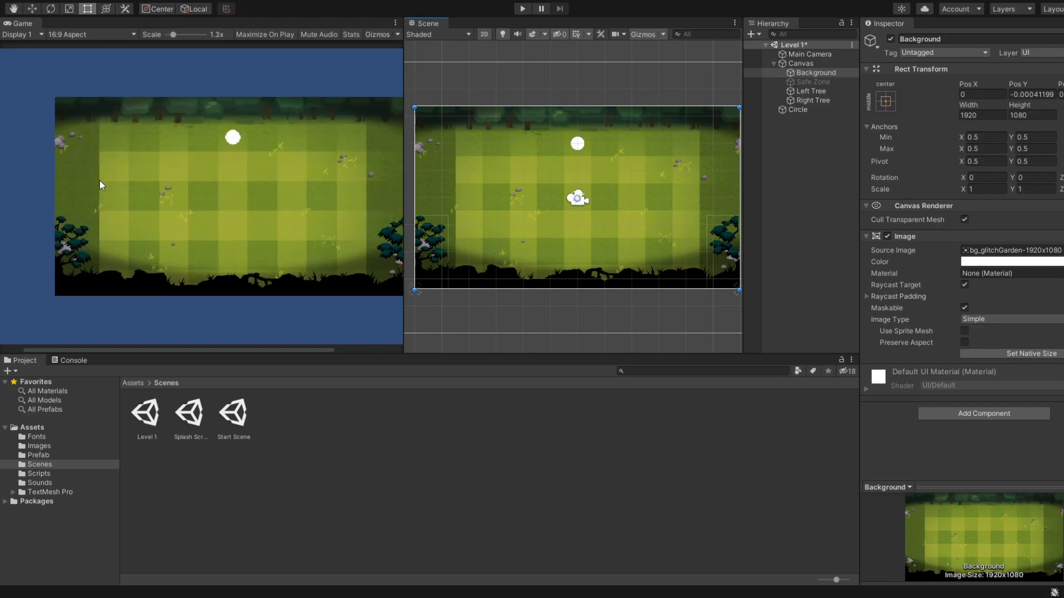
scroll(292, 192, "down", 5)
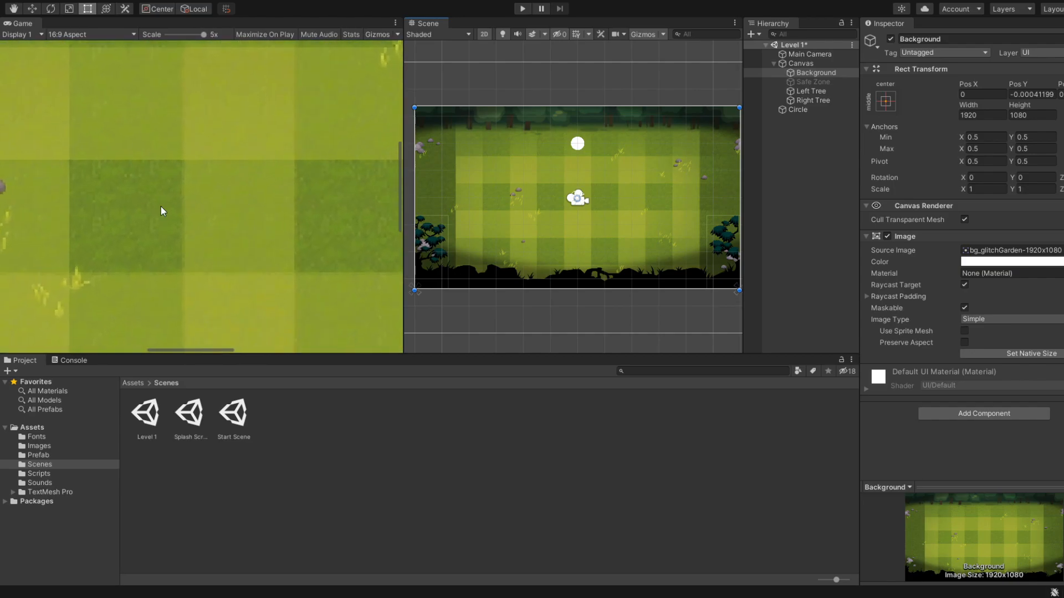
scroll(170, 174, "down", 5)
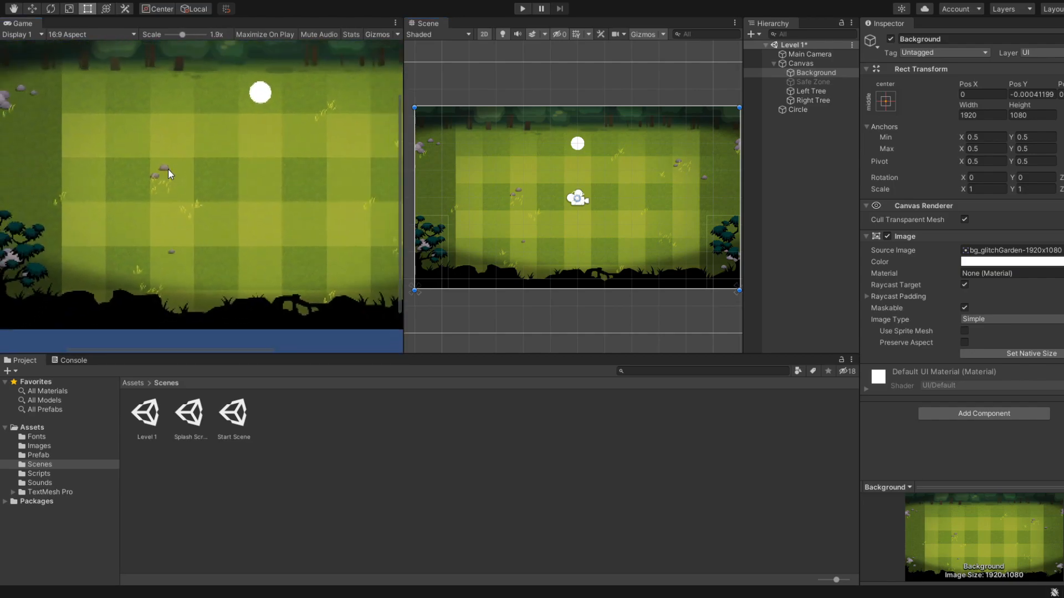
scroll(204, 185, "down", 3)
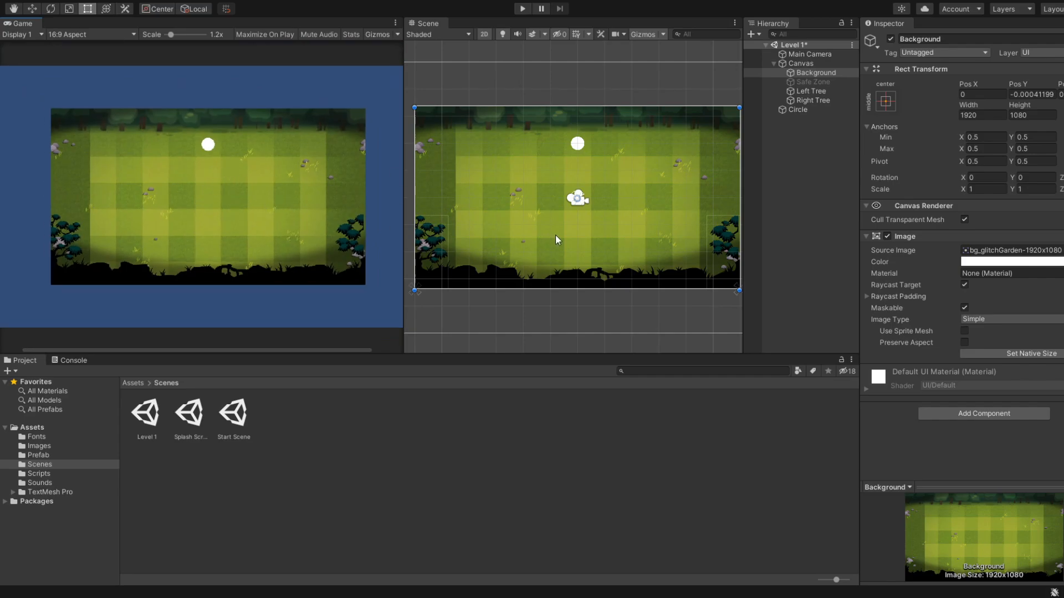
scroll(555, 235, "down", 2)
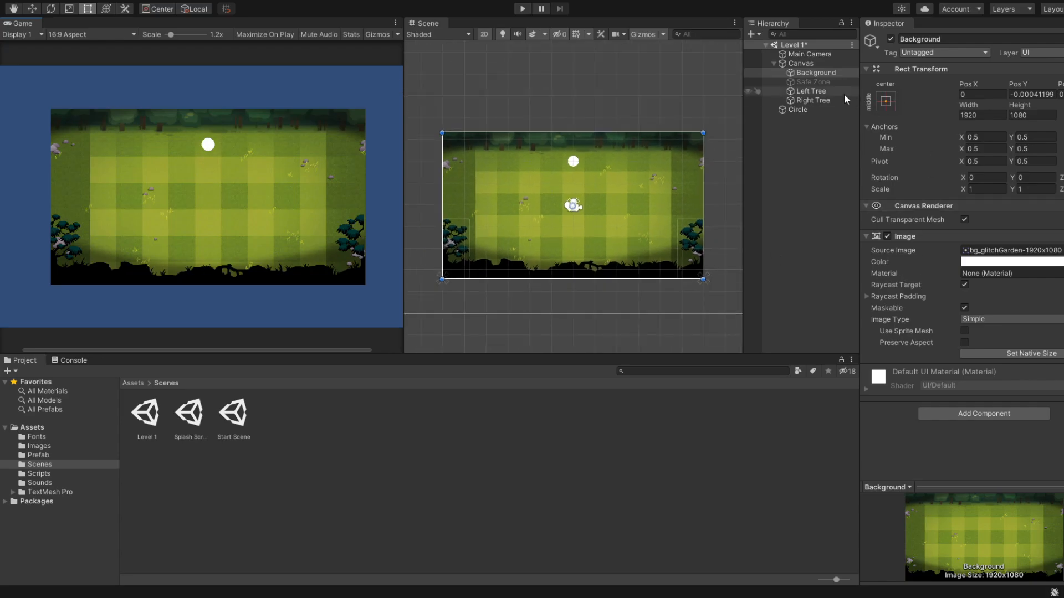
Select the Main Camera and compare its frame with the edges of the background.
left_click(812, 72)
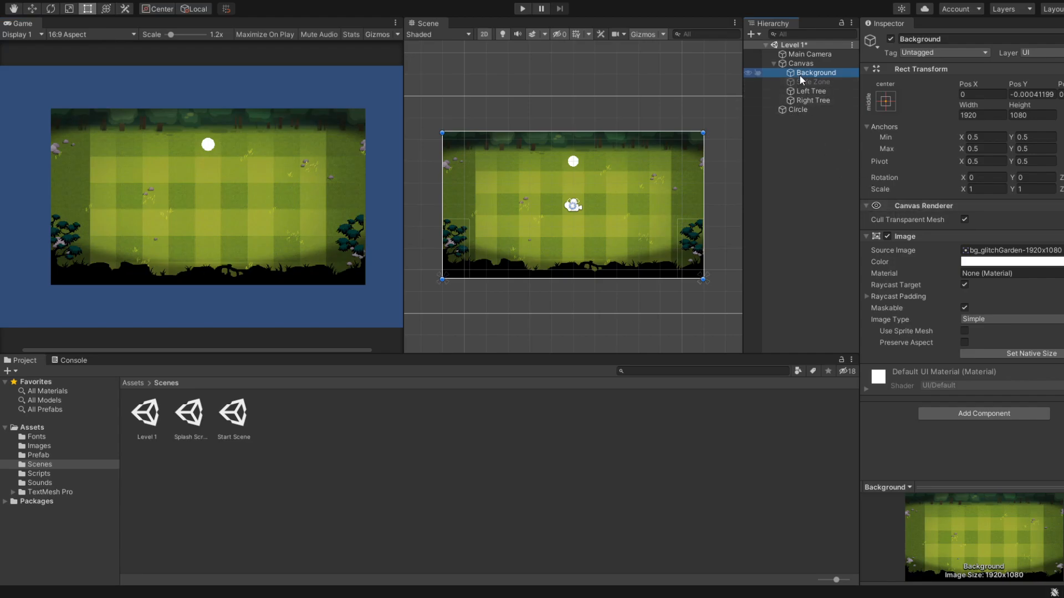
left_click(808, 54)
scroll(494, 148, "down", 5)
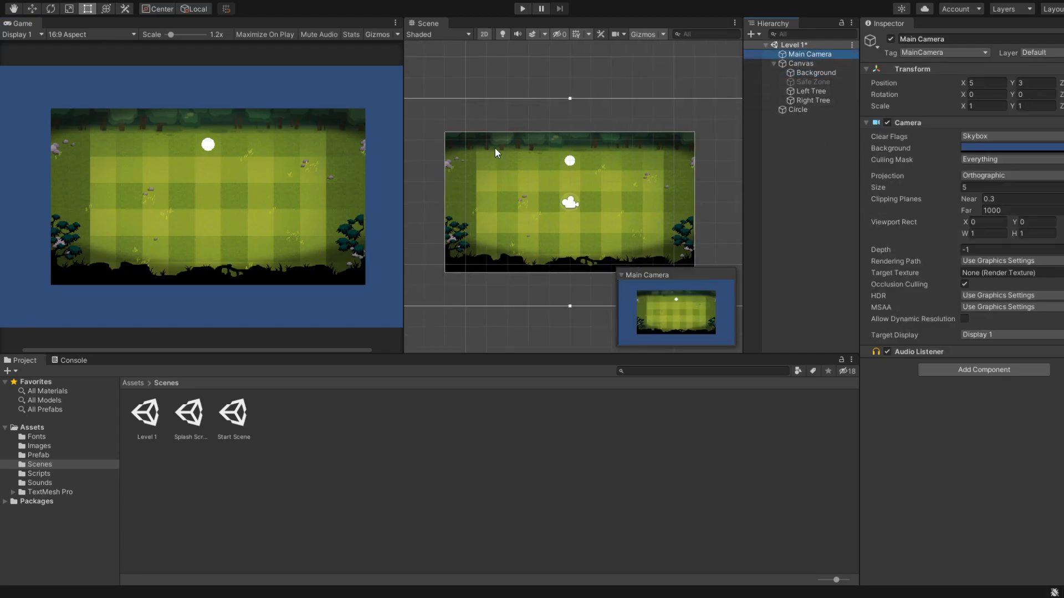
middle_click_drag(494, 148, 517, 148)
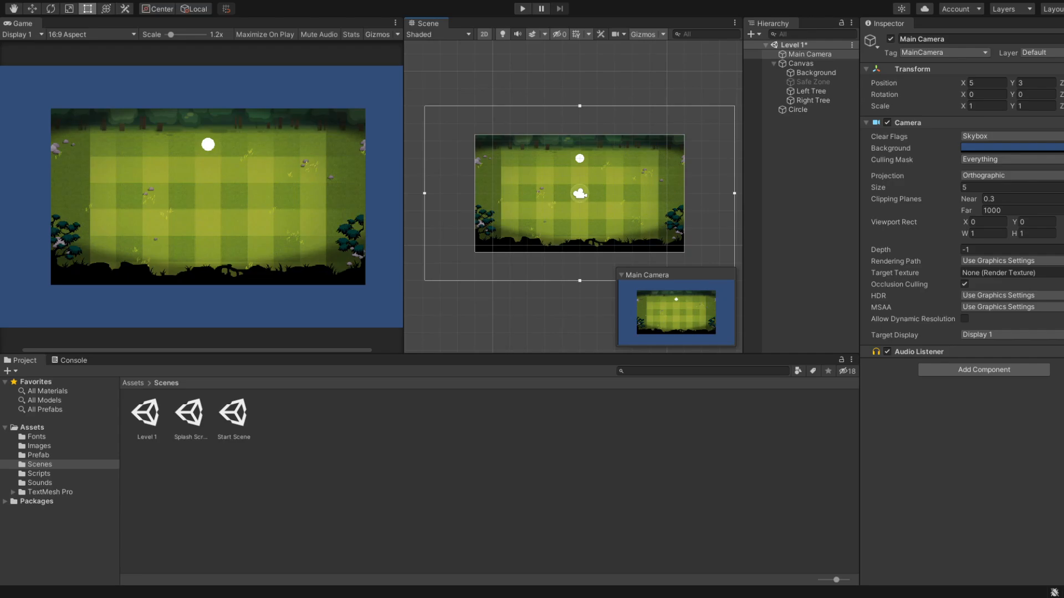
Switch to the browser's Google calculator and divide 1920 by 160.
key("alt+Tab")
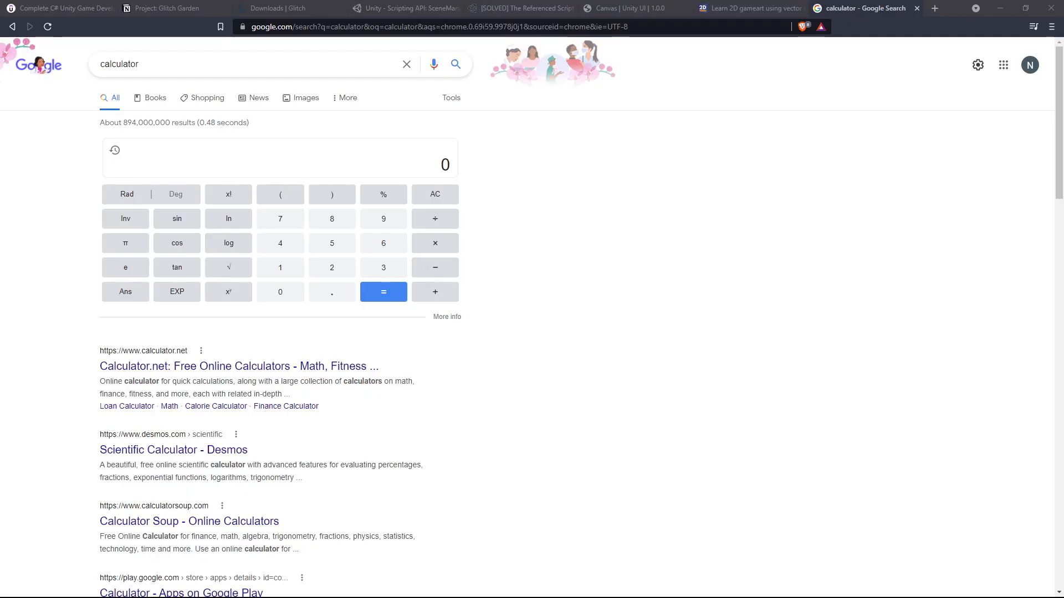
left_click(295, 271)
left_click(383, 221)
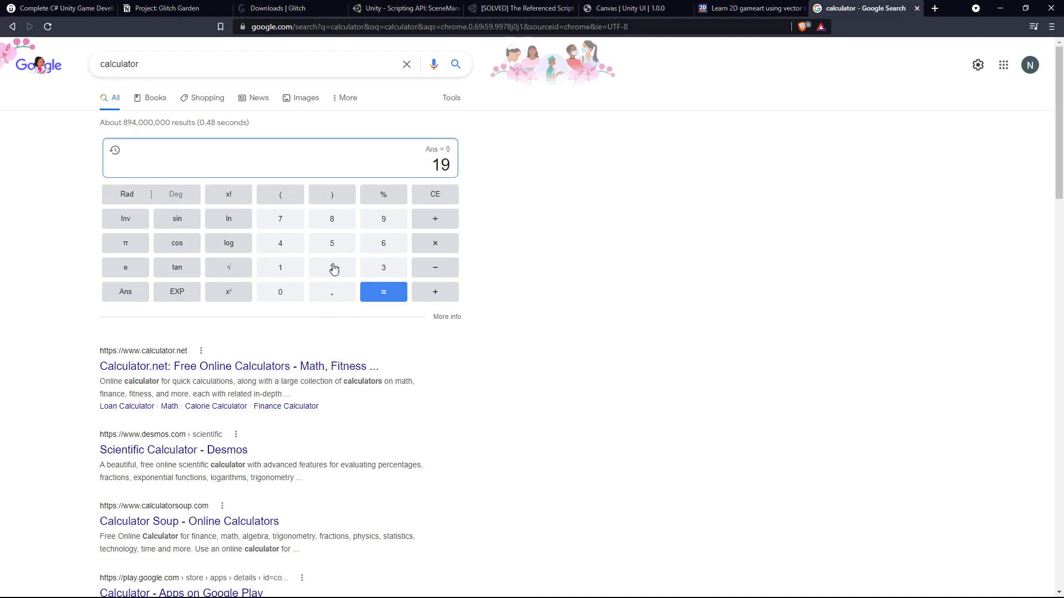
left_click(332, 270)
left_click(287, 292)
left_click(434, 219)
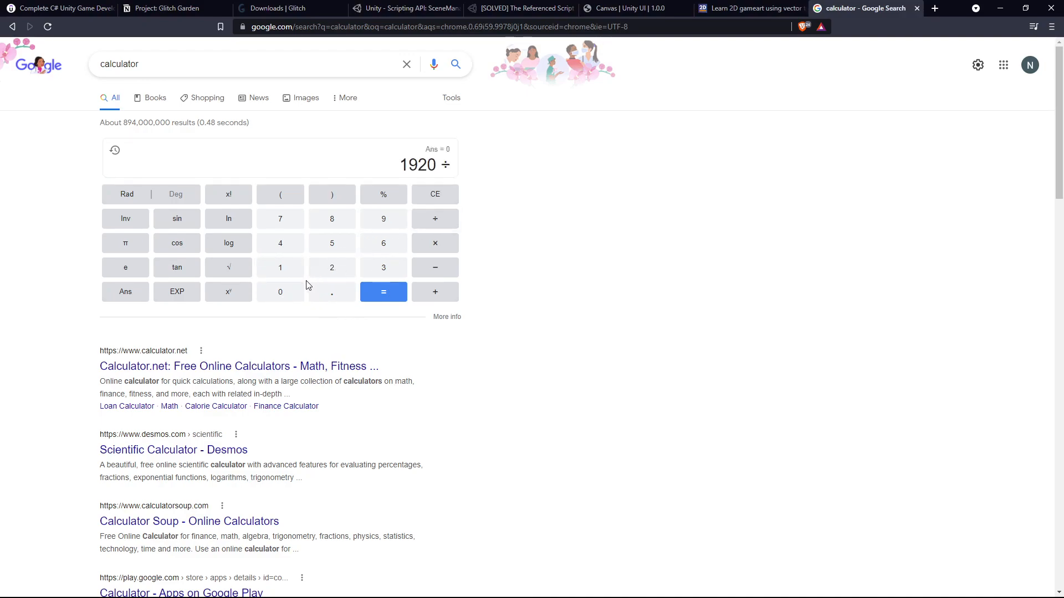
left_click(294, 272)
left_click(368, 248)
left_click(298, 287)
left_click(381, 292)
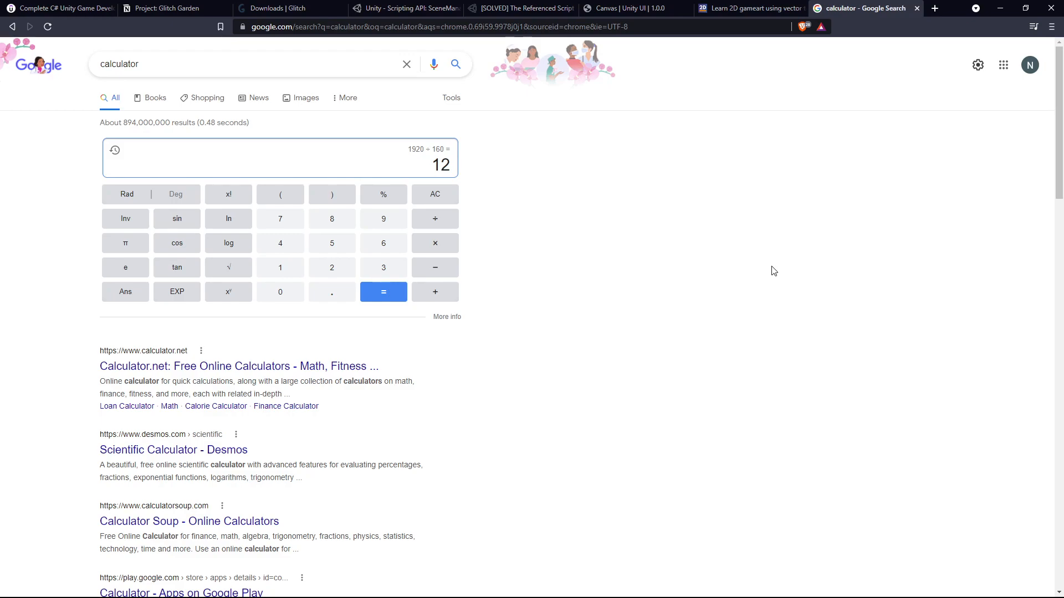
Divide 1080 by 160 in the calculator.
left_click(281, 272)
left_click(279, 298)
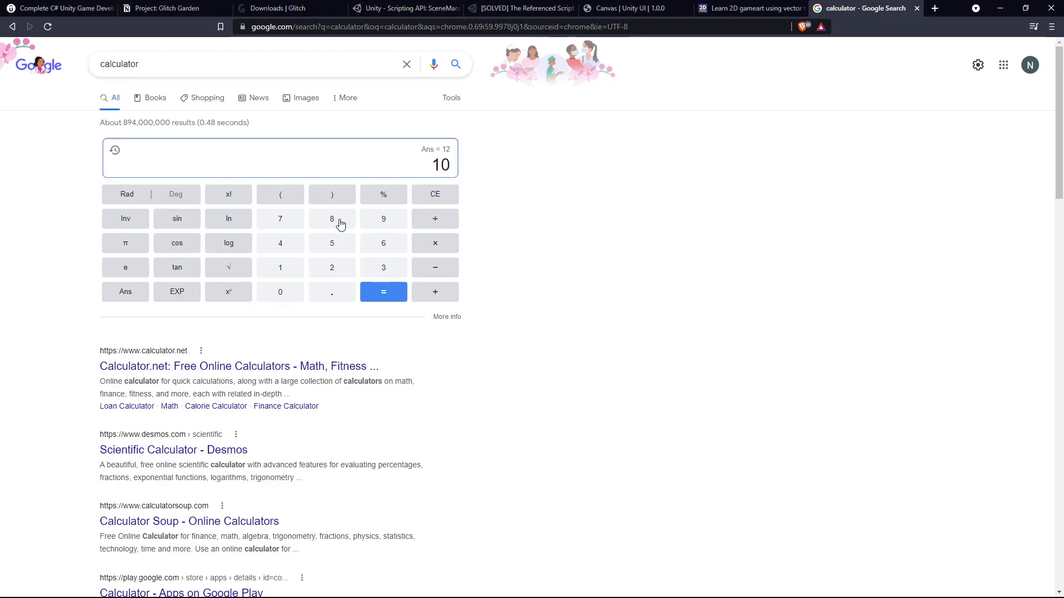
left_click(337, 223)
left_click(285, 293)
left_click(428, 226)
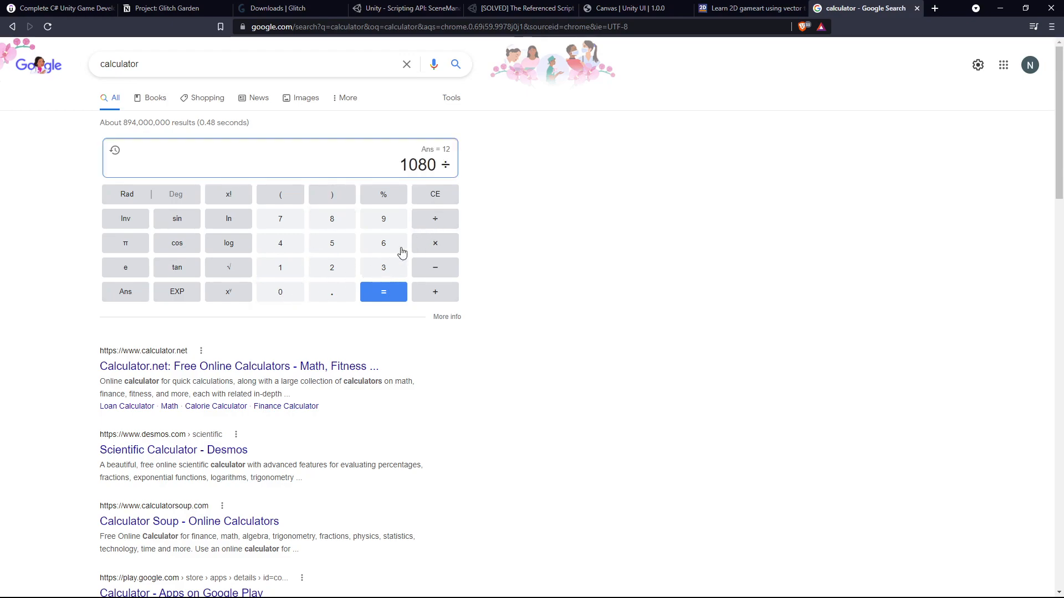
left_click(282, 271)
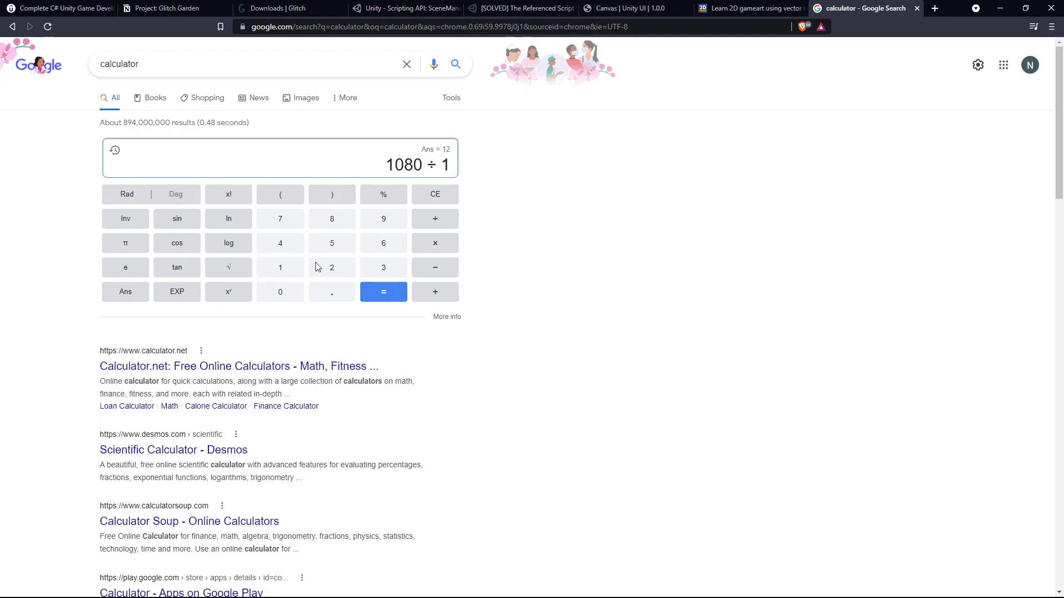
left_click(377, 248)
left_click(280, 294)
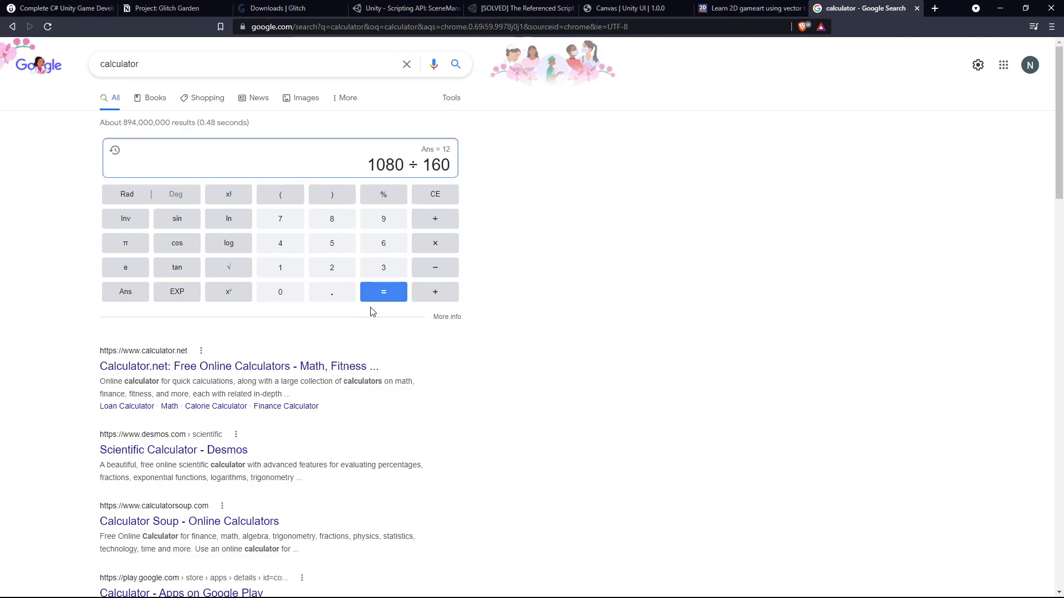
left_click(382, 293)
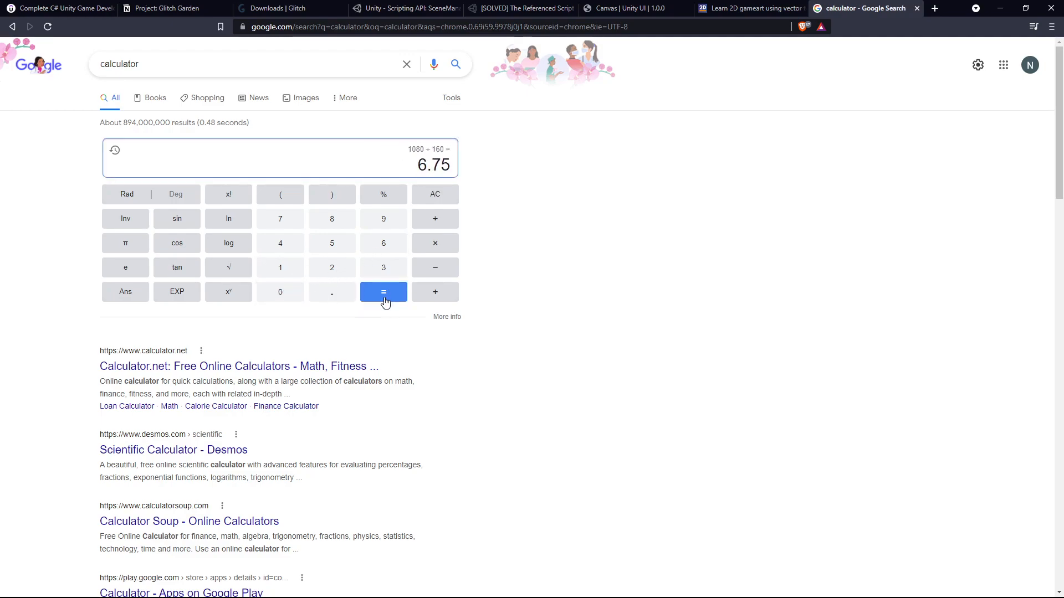
left_click(524, 596)
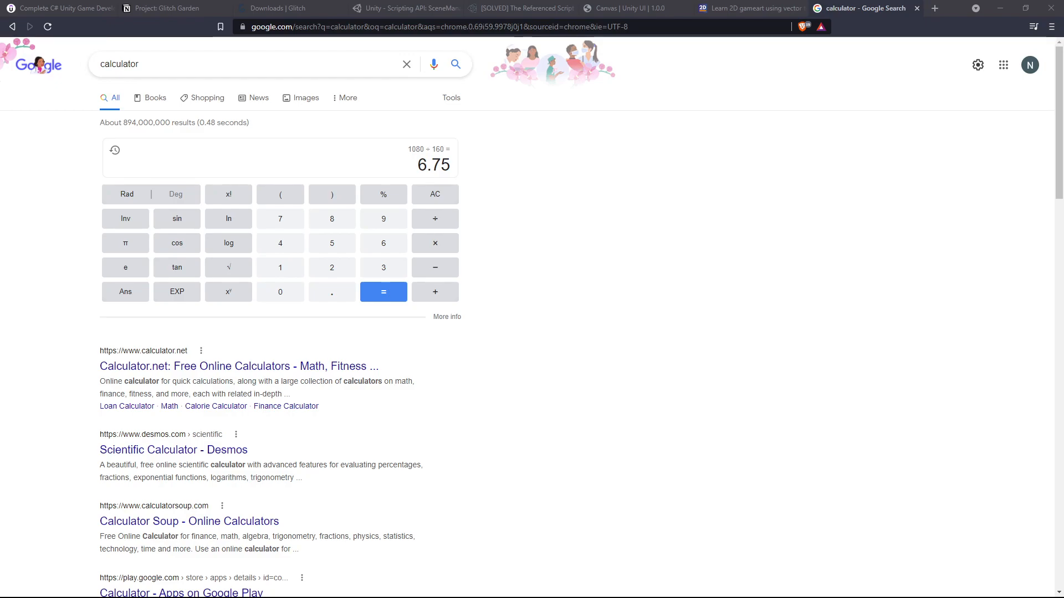
left_click(500, 588)
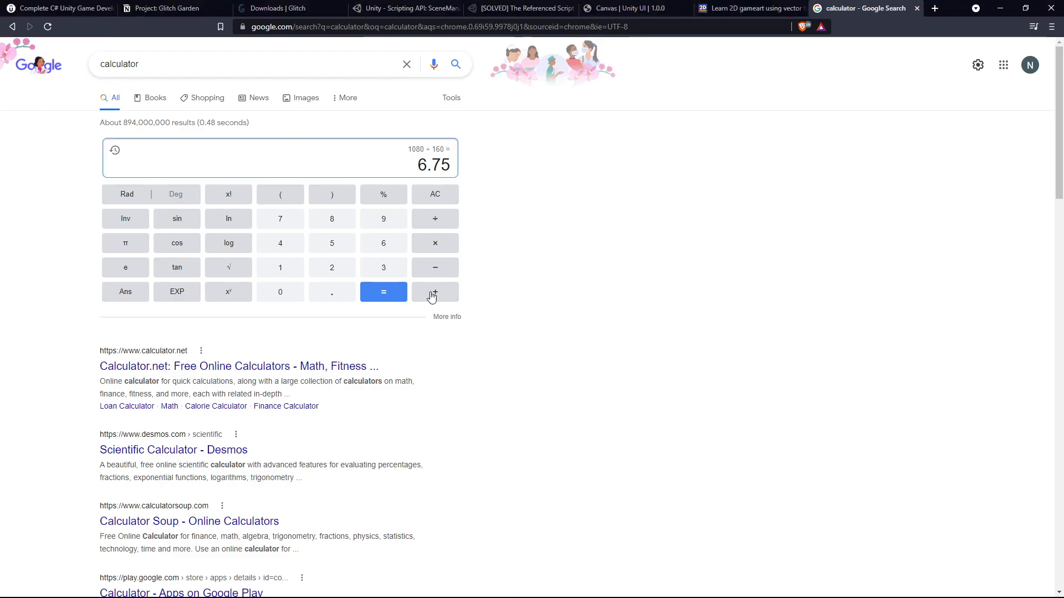
Divide the previous calculator result by 2 and select the answer.
left_click(429, 224)
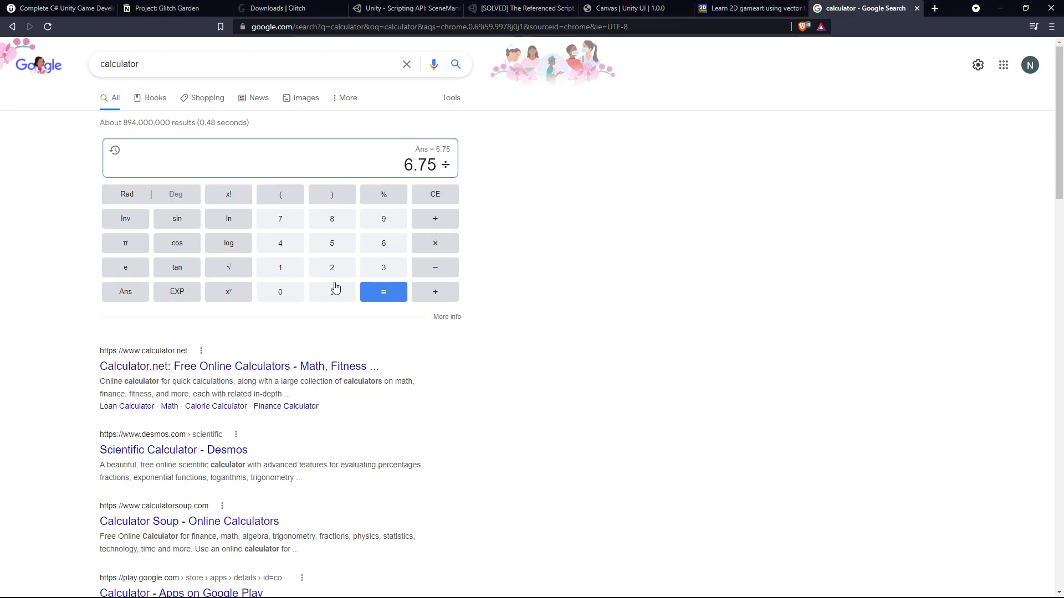
left_click(339, 271)
left_click(386, 299)
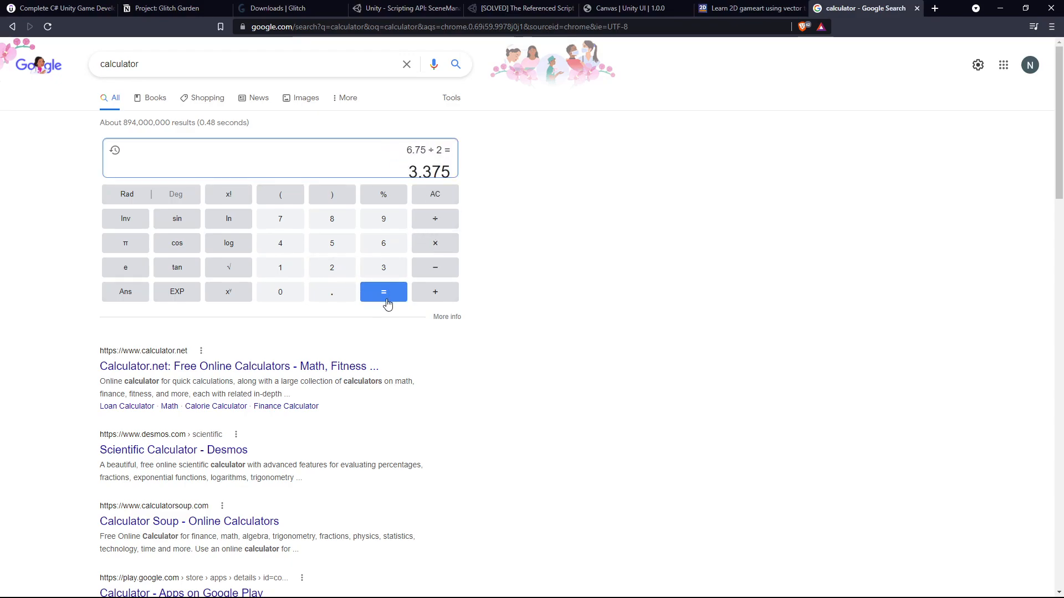
left_click(409, 161)
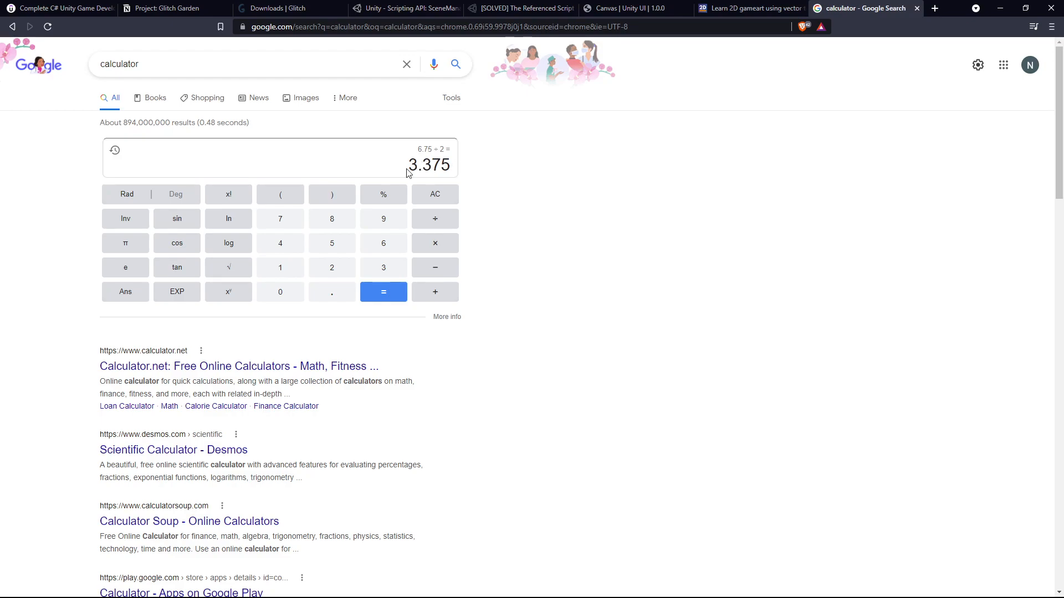
left_click_drag(410, 169, 464, 169)
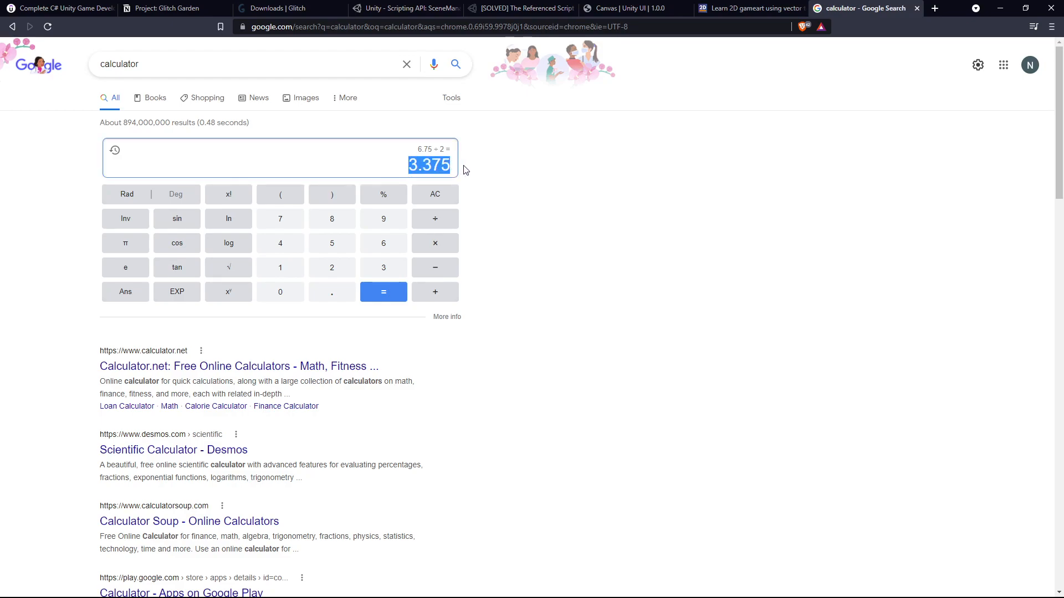
Switch to Unity, copy the Main Camera's current size value and set its orthographic size to 5.
left_click(520, 585)
left_click(61, 7)
scroll(362, 357, "down", 2)
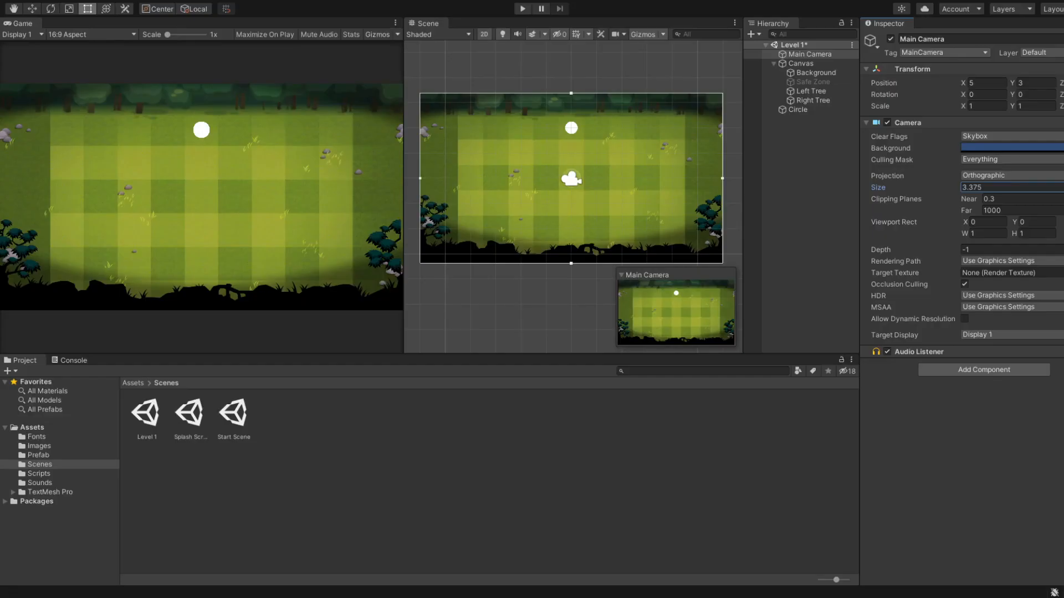
scroll(635, 181, "down", 2)
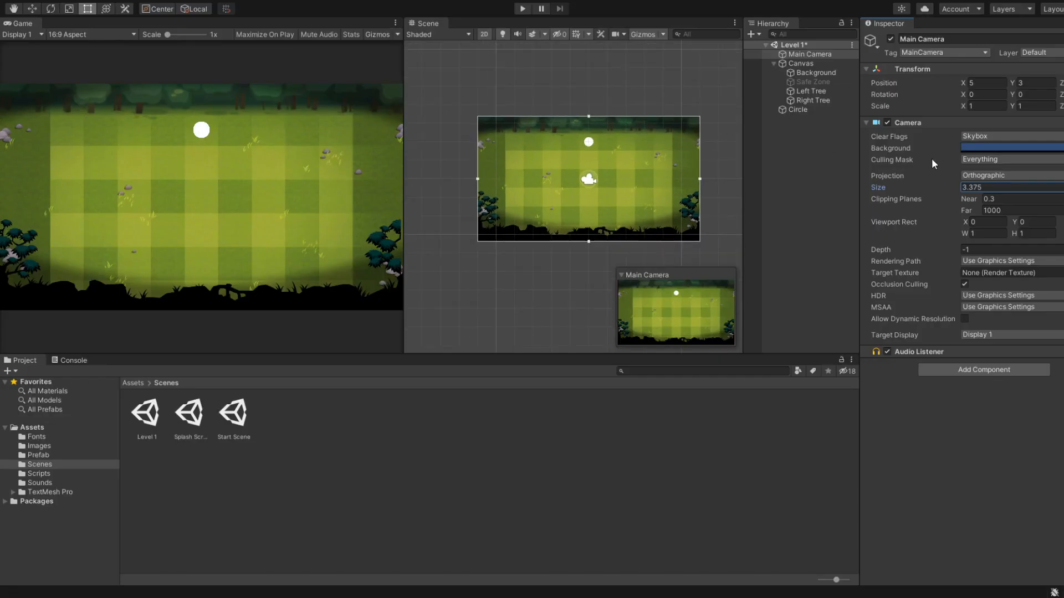
left_click(1005, 185)
left_click(998, 198)
left_click_drag(993, 188, 912, 190)
key("ctrl+c")
type("5")
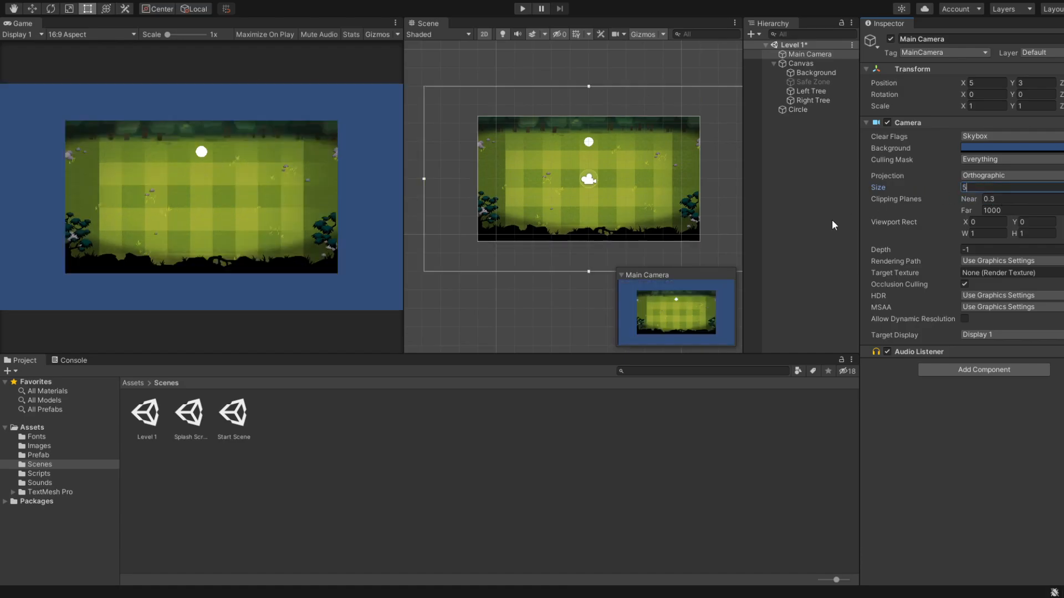
Set the Main Camera's orthographic size to 3.375 and check how its frame fits the background in the Scene view.
left_click(1006, 194)
left_click(1007, 187)
key("ctrl+v")
scroll(488, 273, "down", 2)
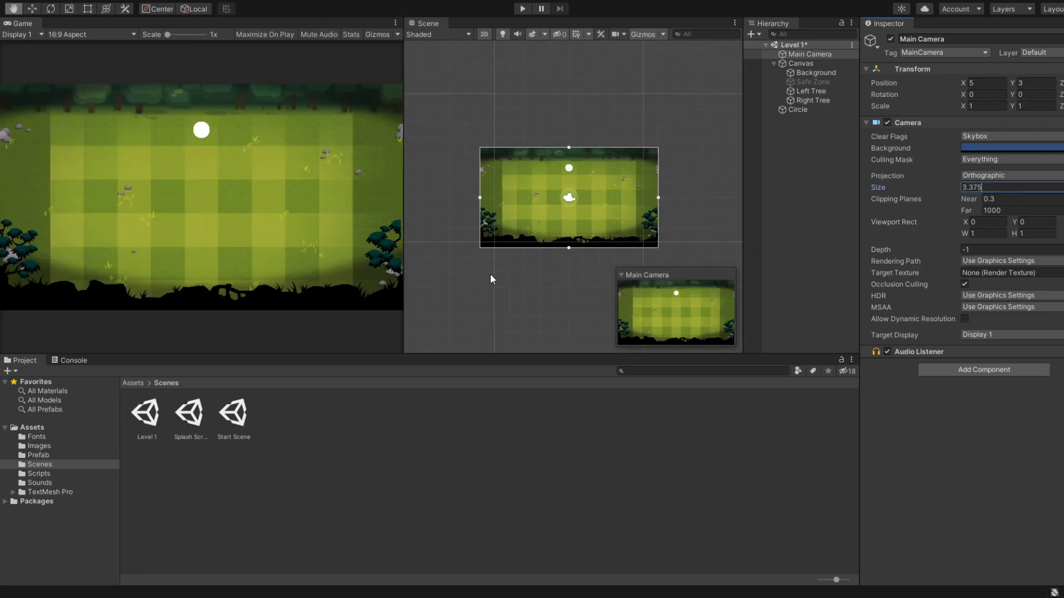
scroll(559, 223, "up", 3)
scroll(564, 228, "up", 1)
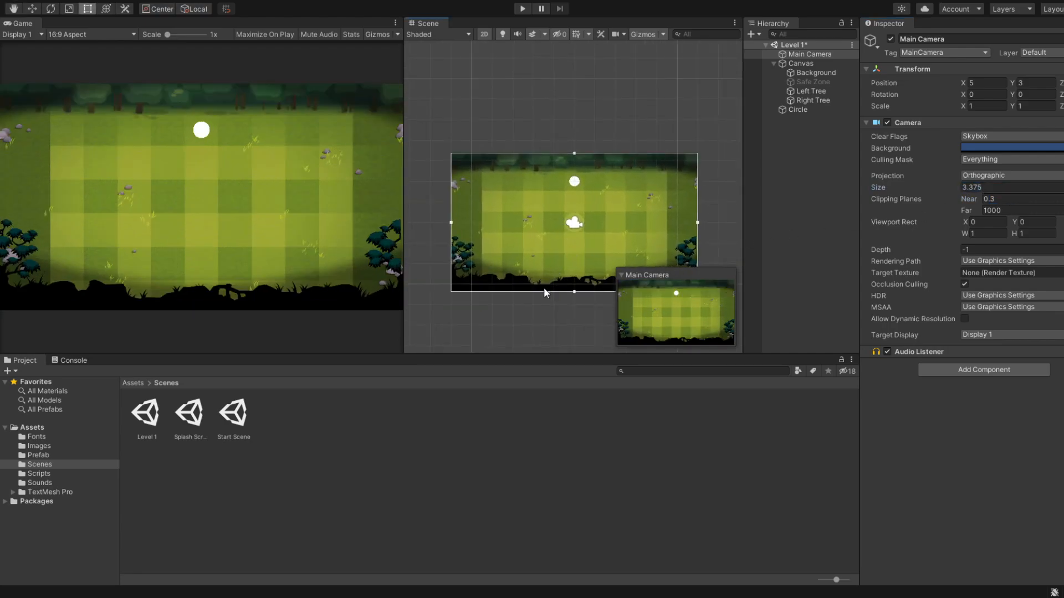
scroll(550, 316, "down", 4)
middle_click_drag(550, 313, 532, 253)
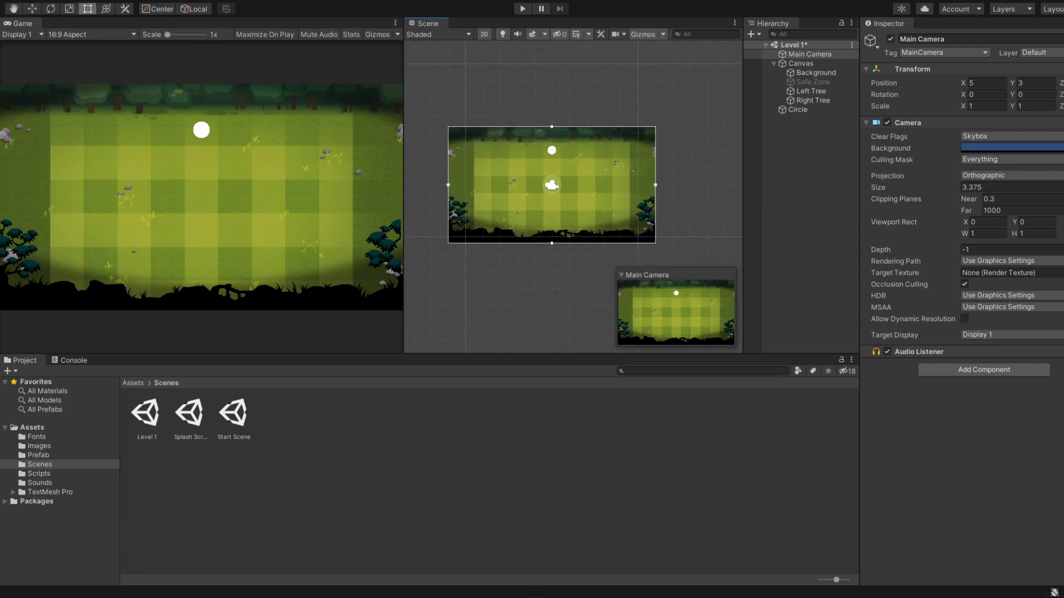
Switch to the Udemy course in the browser and watch the rest of the World Space Canvas Mode lecture.
key("alt+Tab")
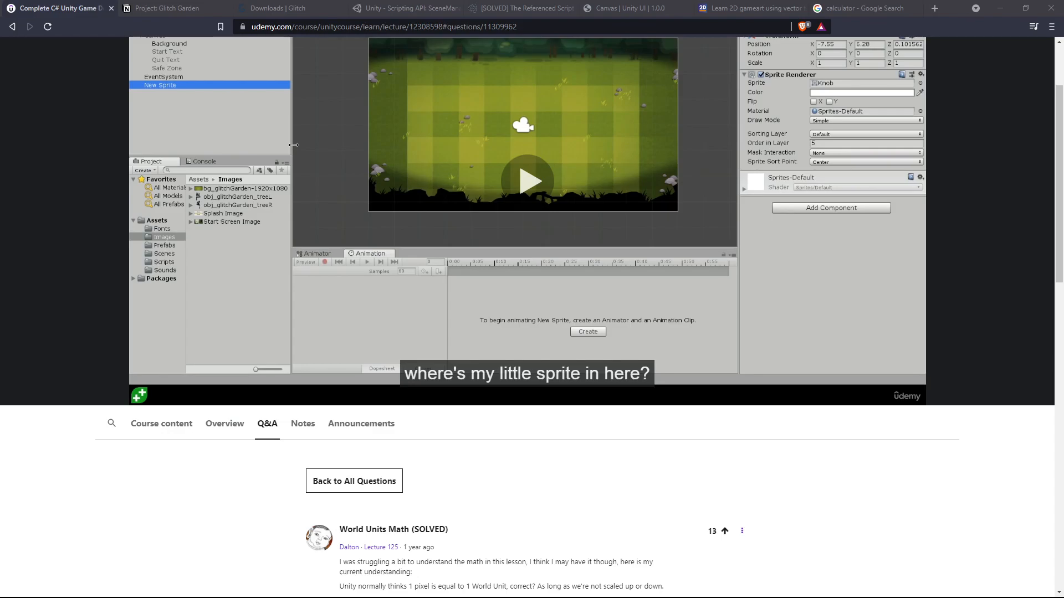
left_click(540, 228)
scroll(539, 228, "up", 2)
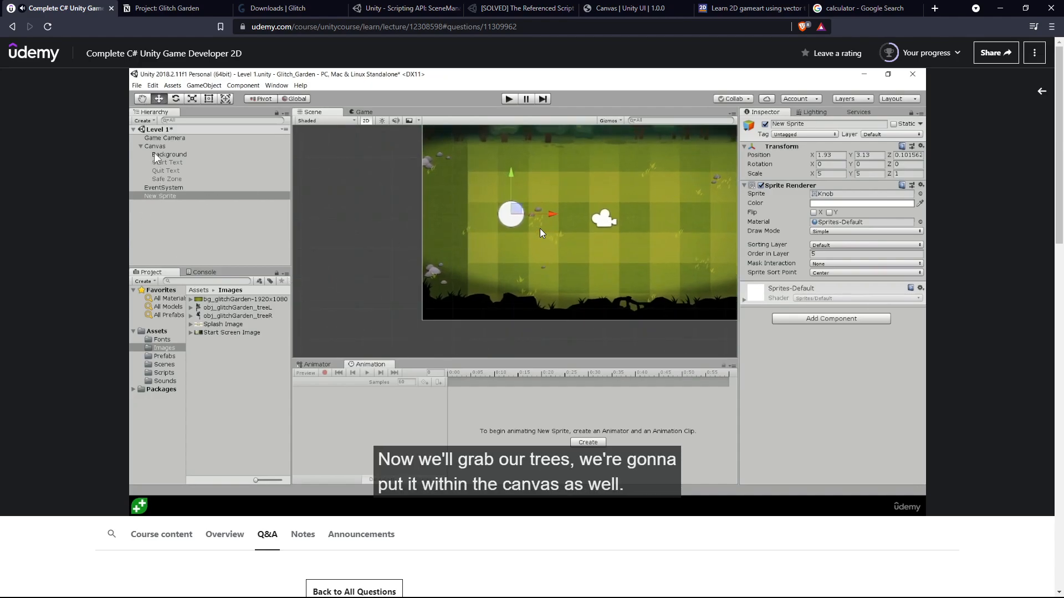
mouse_move(477, 454)
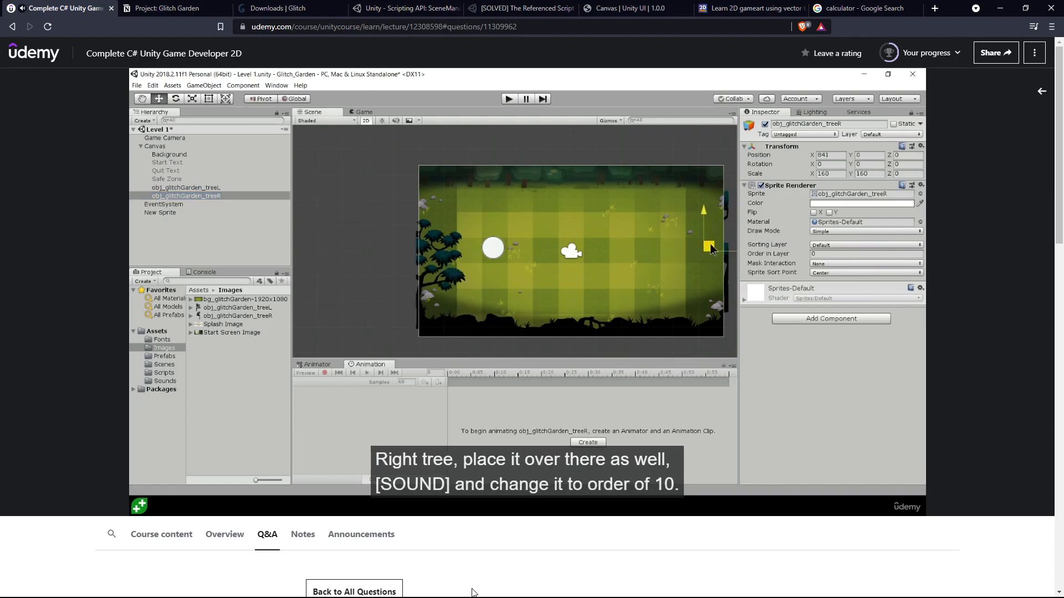
key("space")
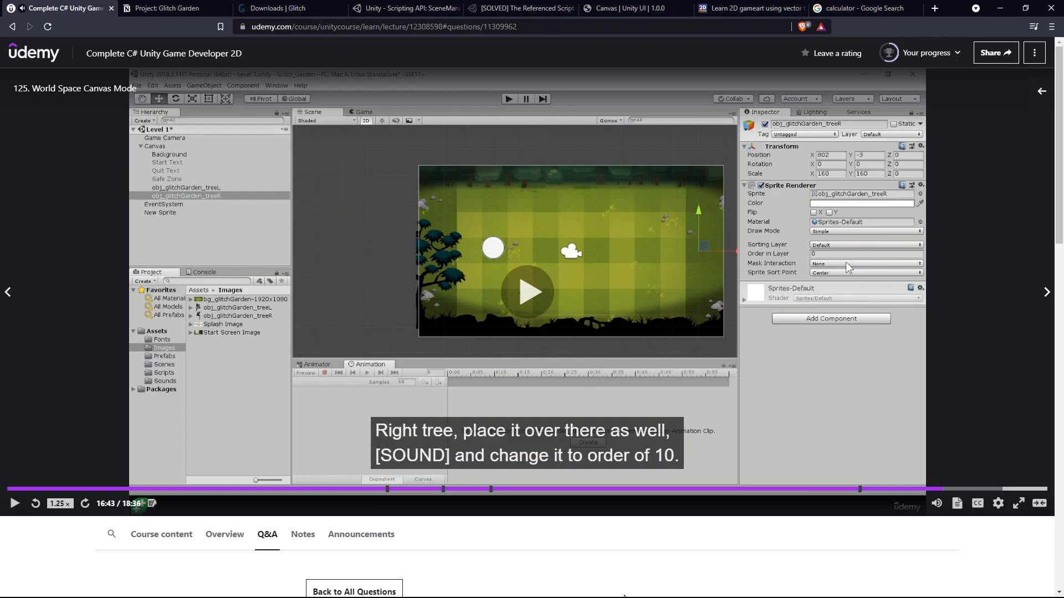
left_click(520, 592)
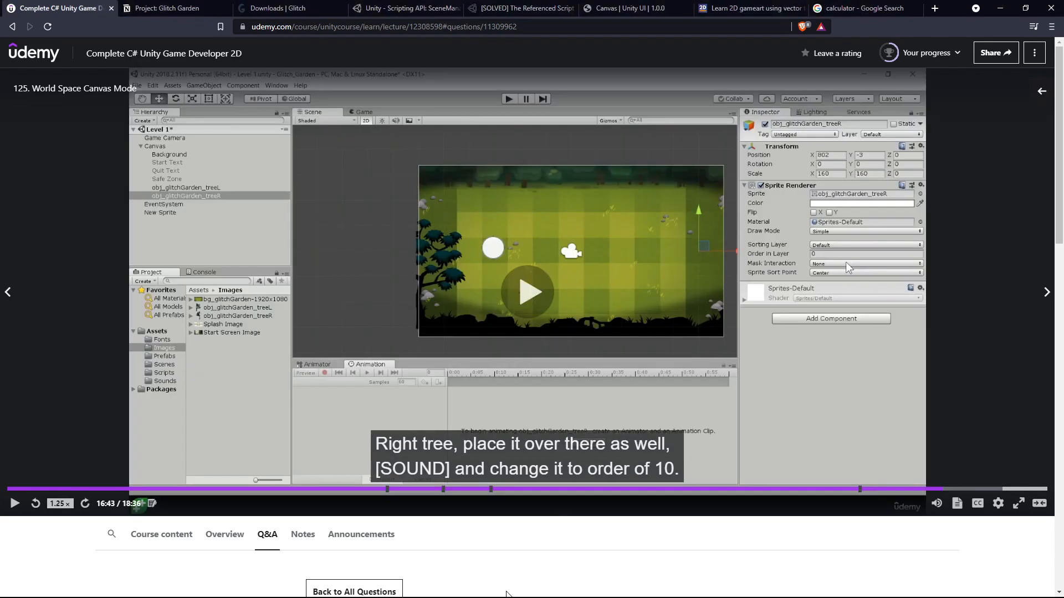
left_click(481, 360)
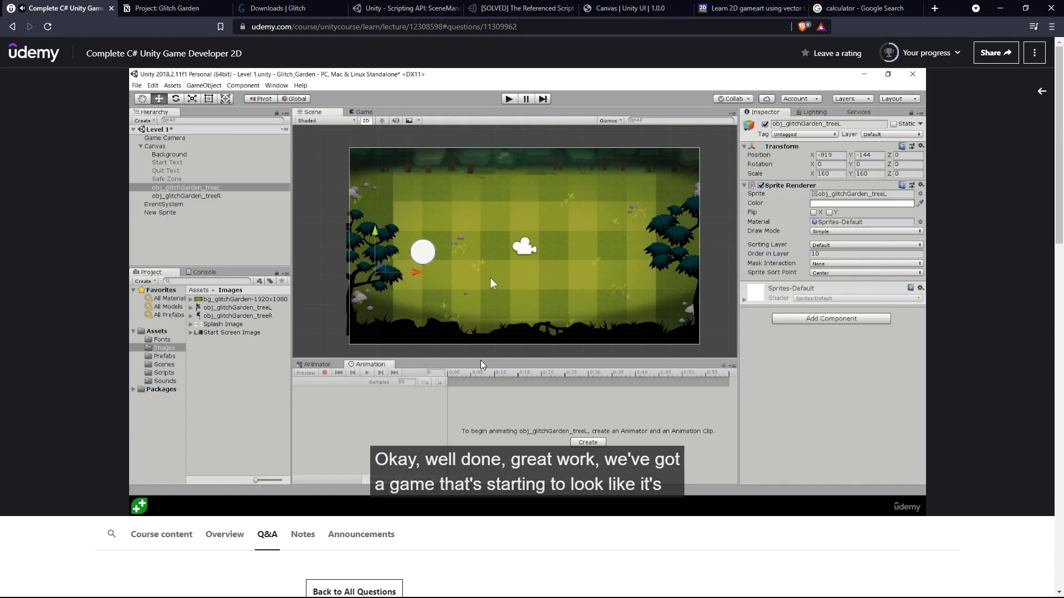
left_click(601, 279)
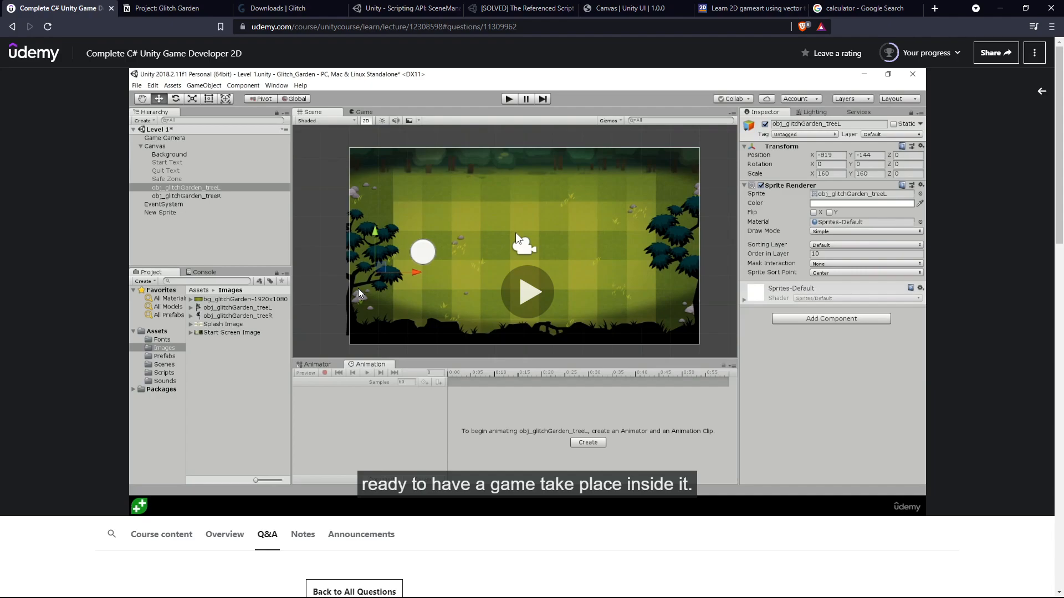
left_click(359, 293)
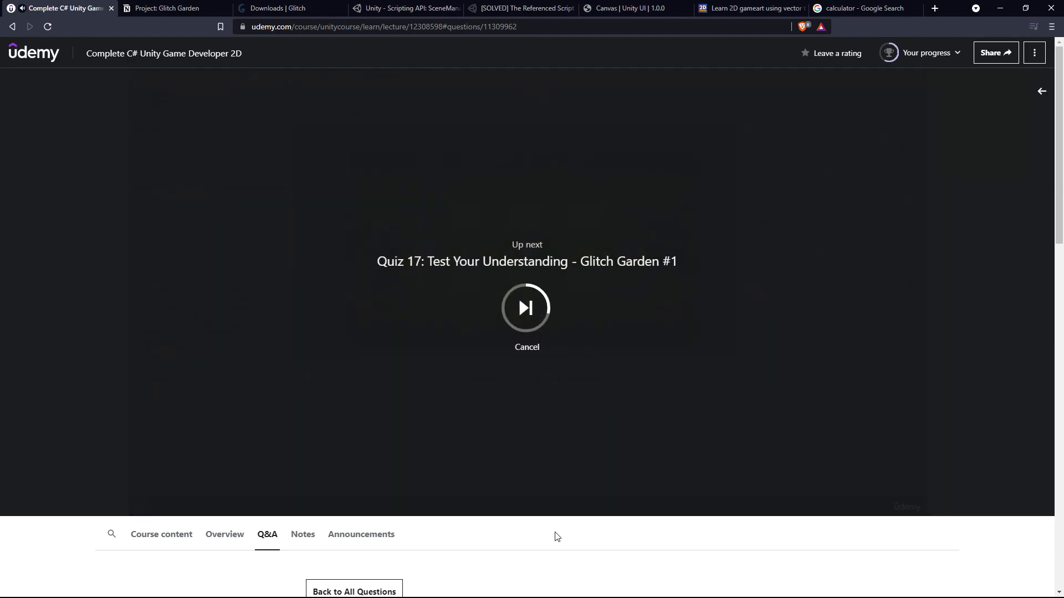
Continue to Quiz 17, Test Your Understanding - Glitch Garden #1, and start it.
left_click(534, 330)
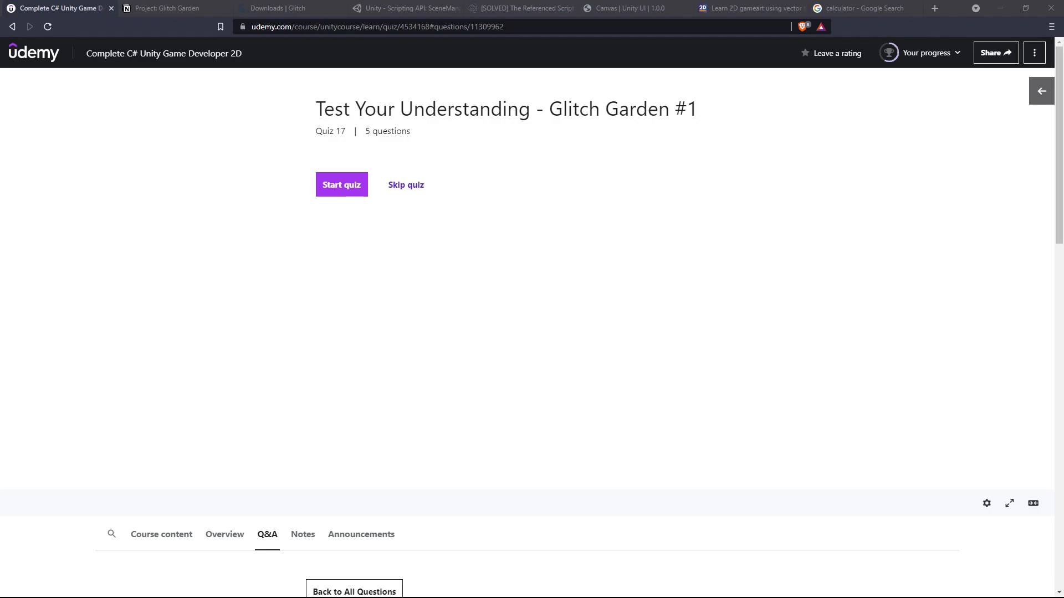
left_click(499, 587)
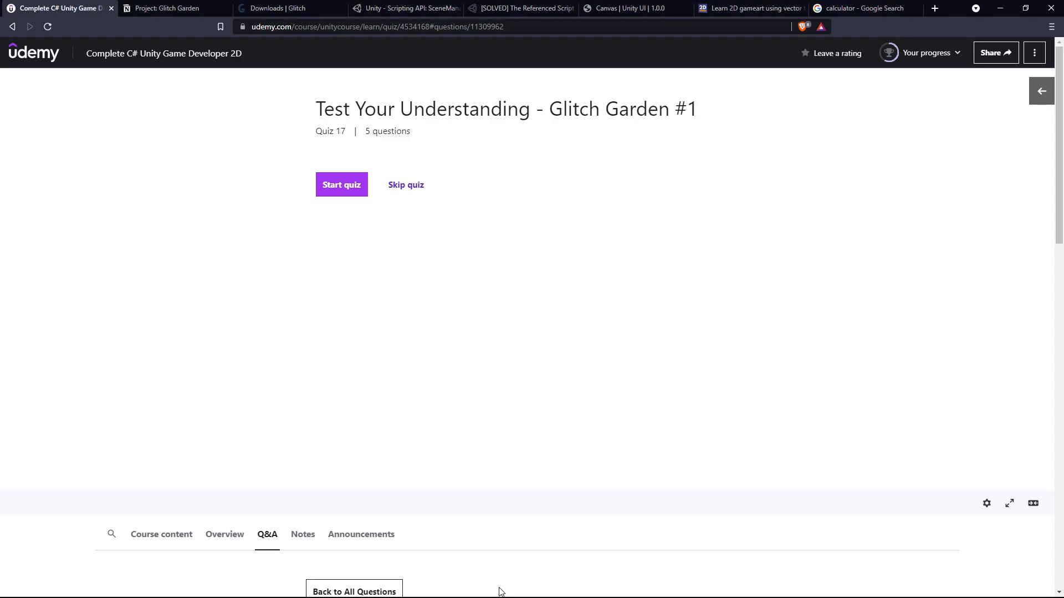
left_click(526, 589)
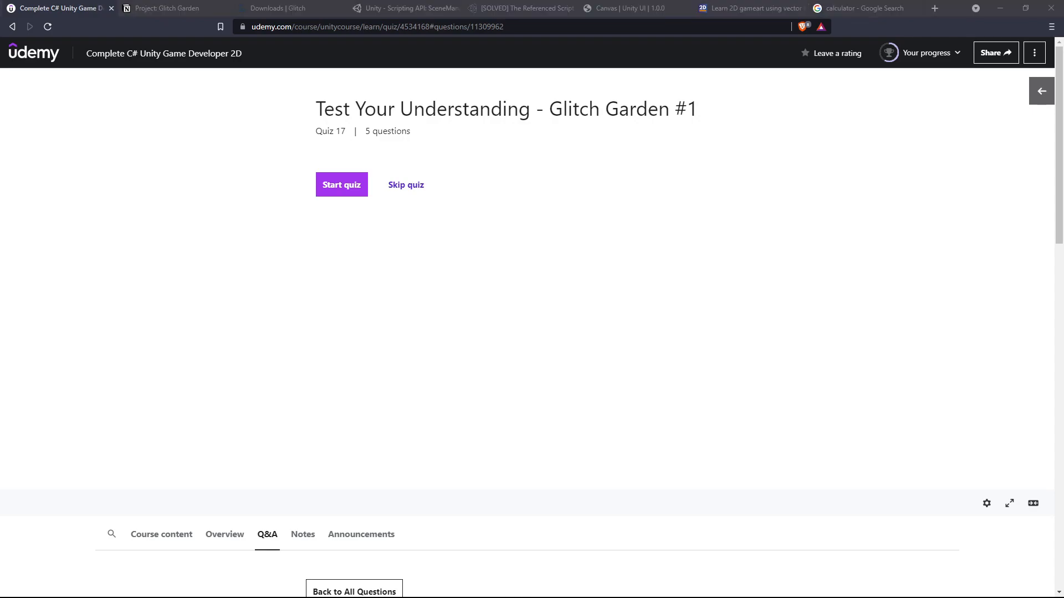
left_click(511, 594)
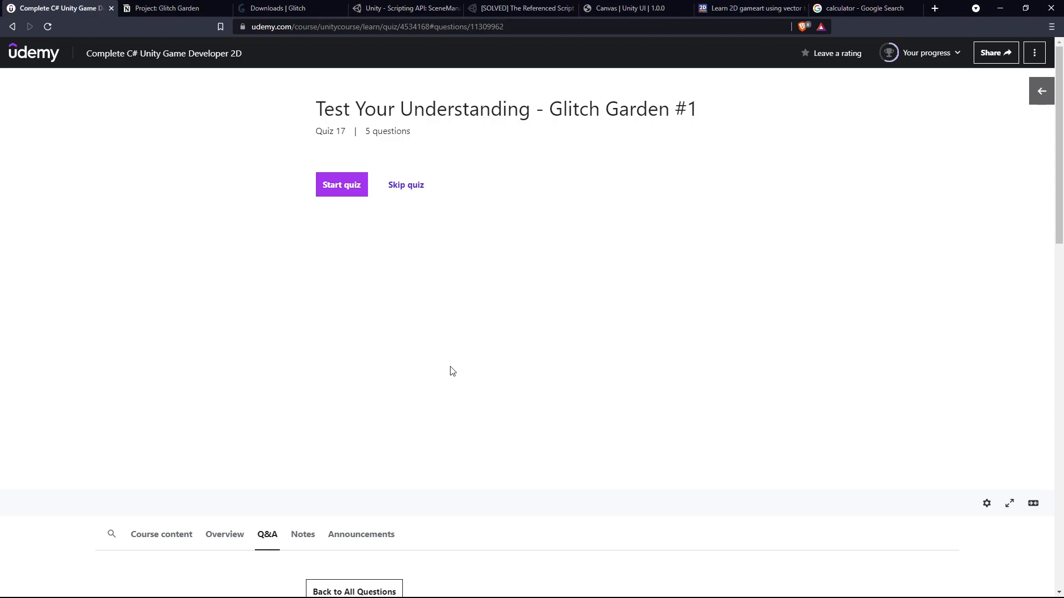
left_click(341, 188)
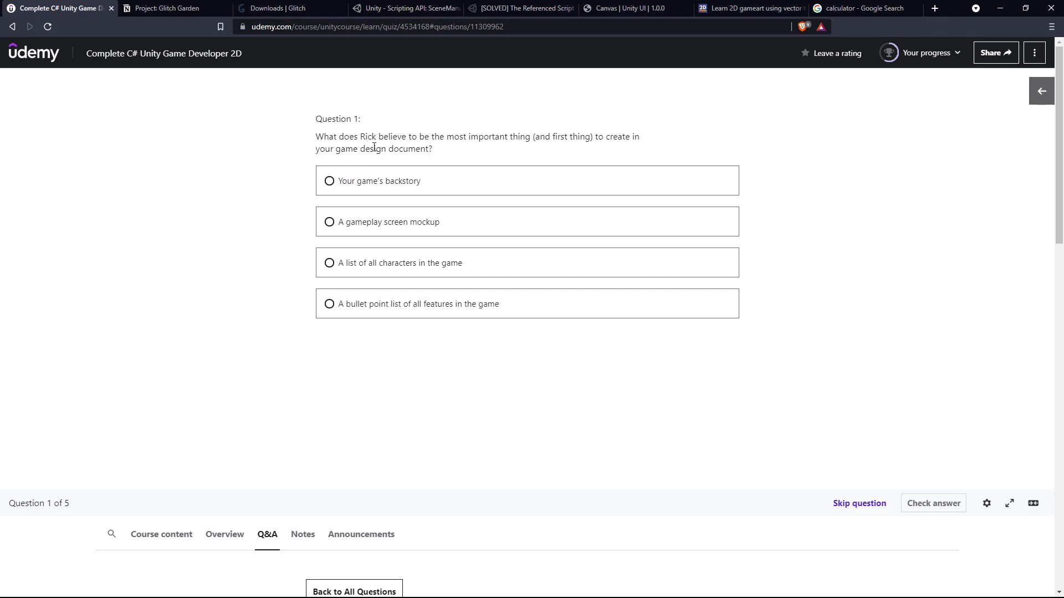
Answer Question 1 with "A gameplay screen mockup", check the answer and continue to the following question.
left_click_drag(374, 149, 436, 137)
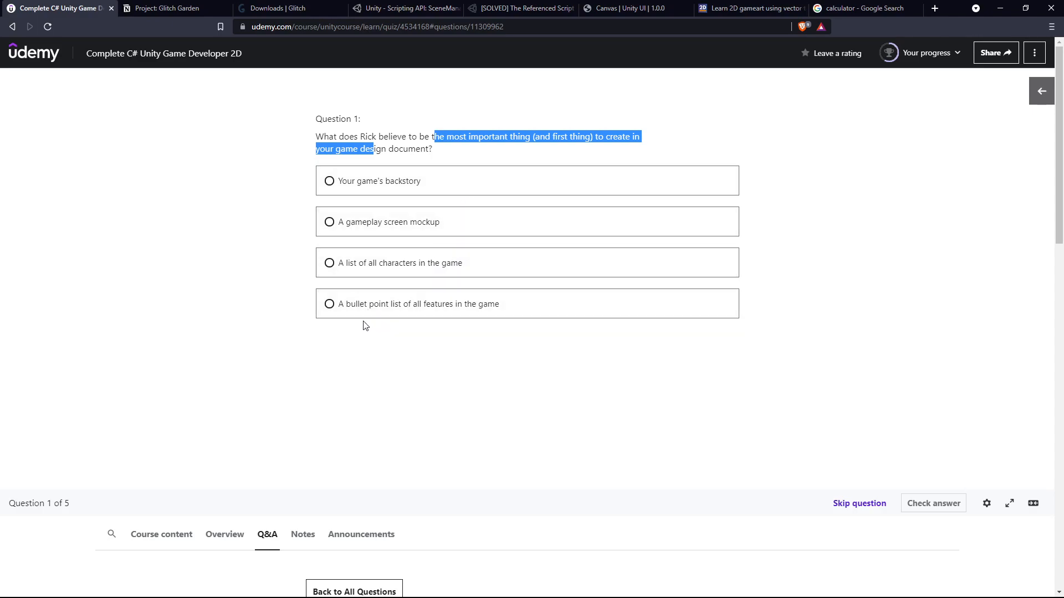
left_click(421, 223)
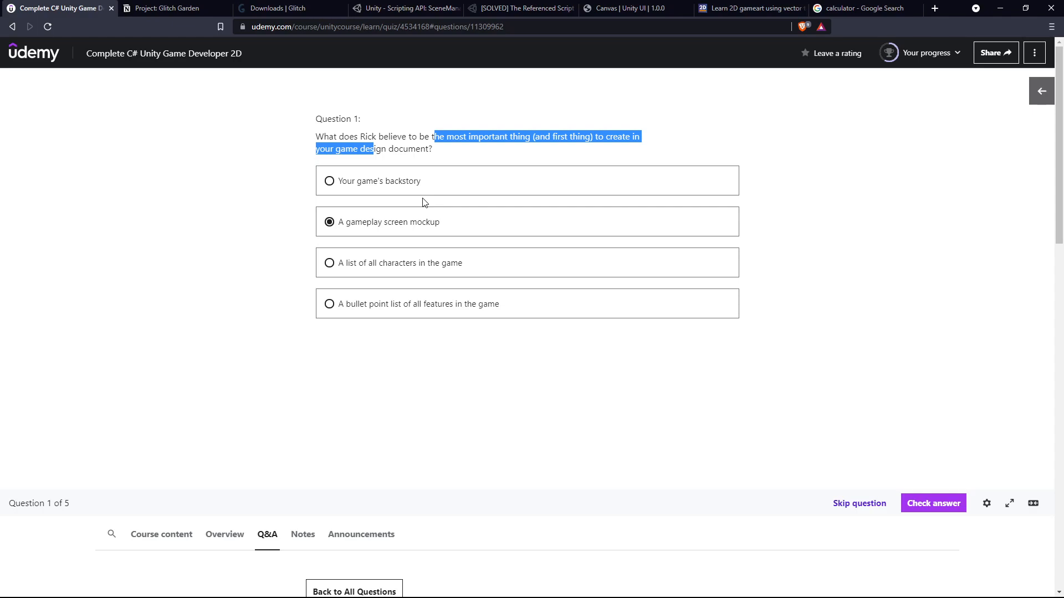
left_click(908, 509)
left_click(944, 504)
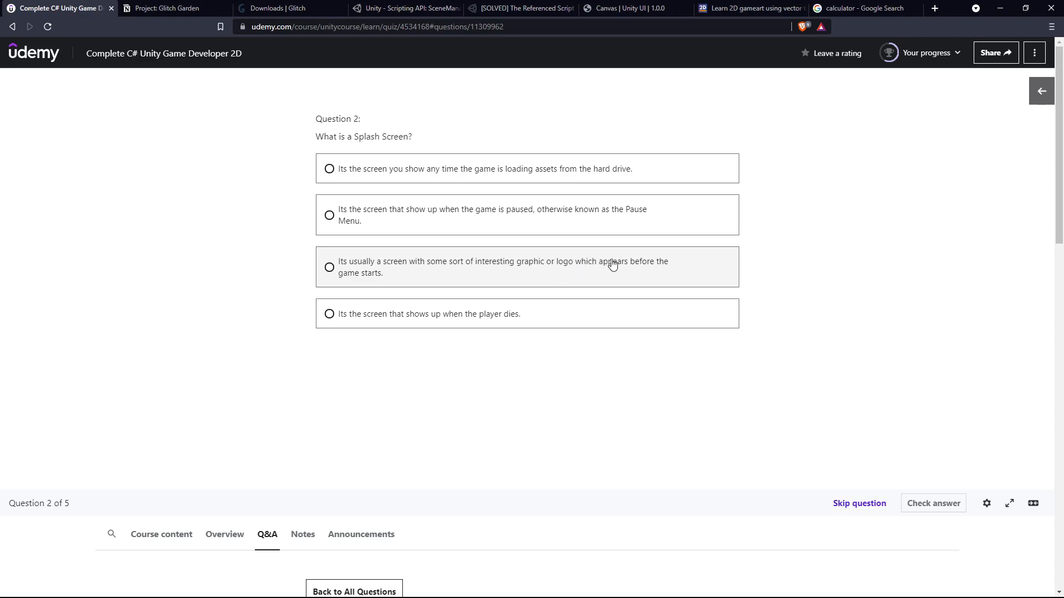
Answer the Splash Screen question with the interesting graphic or logo that appears before the game starts, check it and continue.
left_click(549, 256)
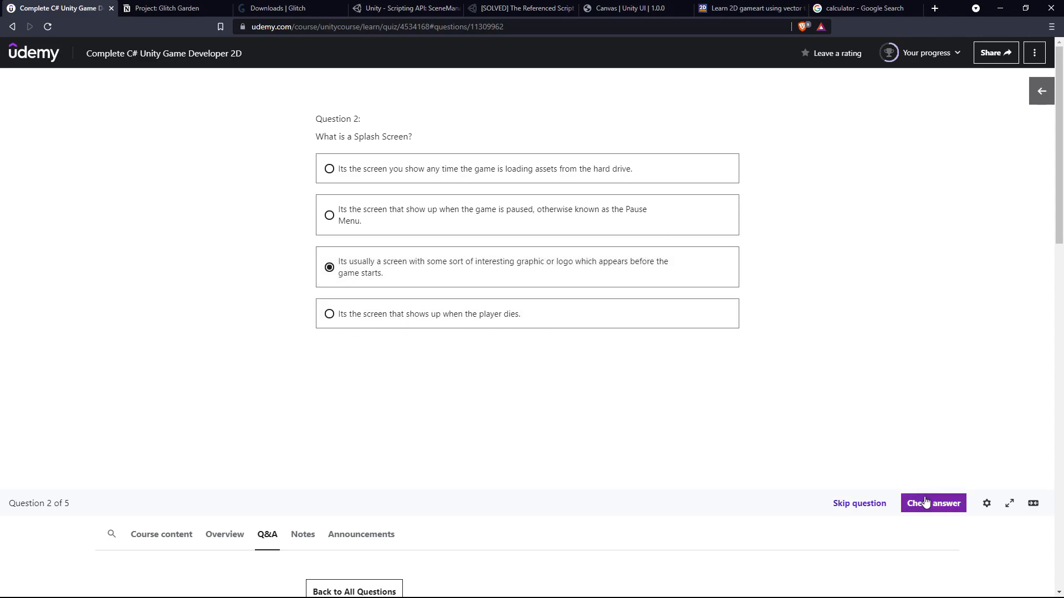
left_click(908, 504)
left_click(949, 502)
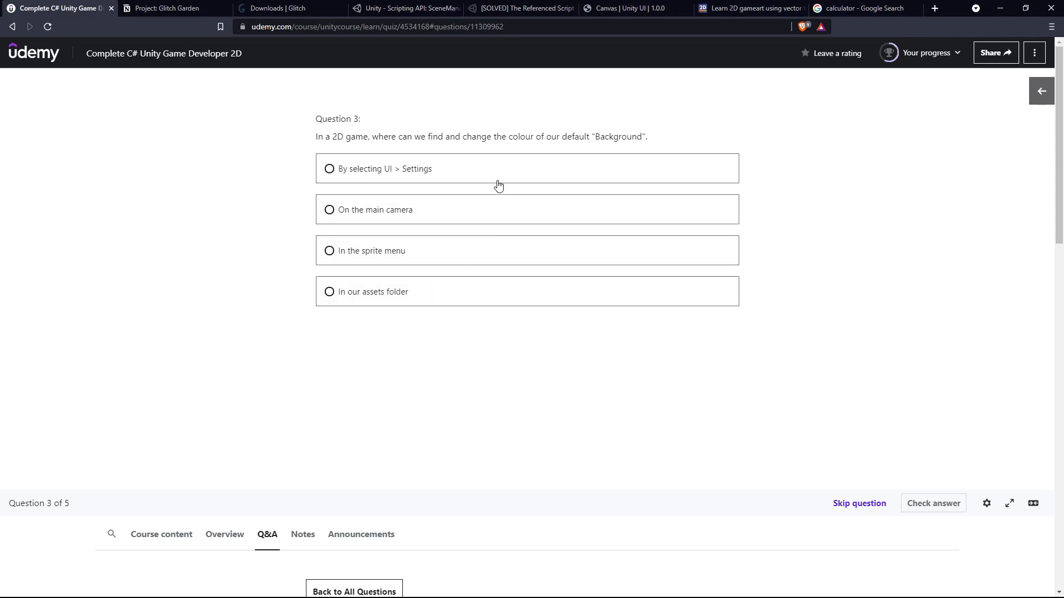
Answer the default background colour question, trying "In the sprite menu" first and then "On the main camera", and continue to the following question.
left_click(418, 252)
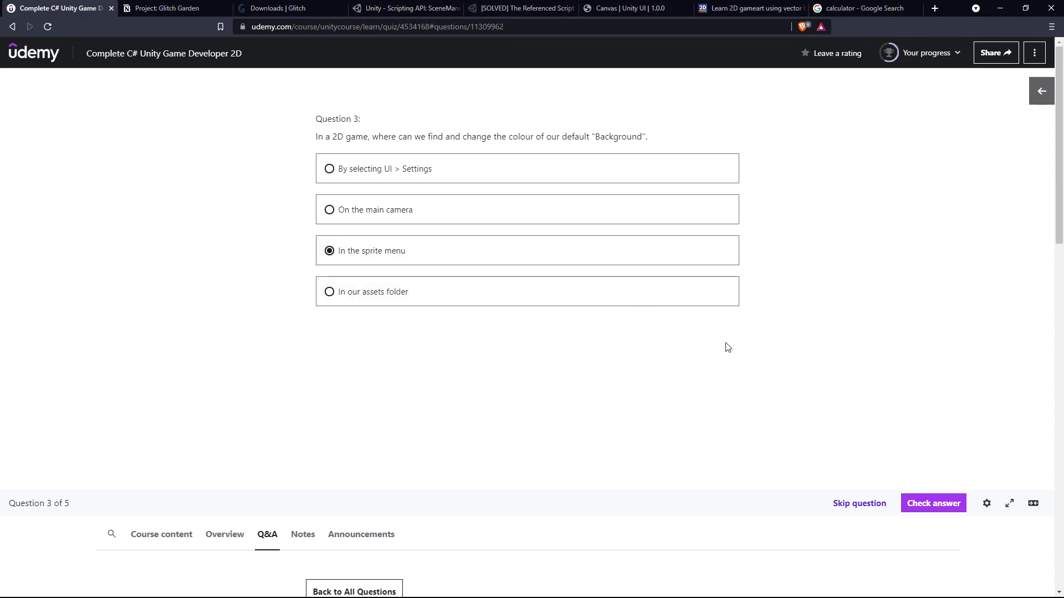
left_click(911, 499)
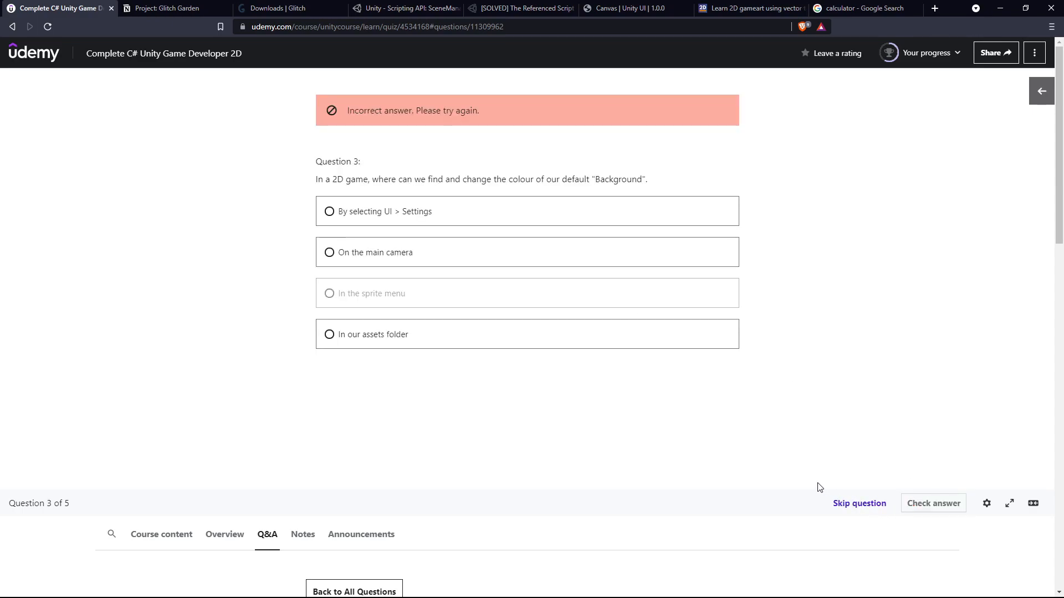
left_click_drag(471, 181, 662, 190)
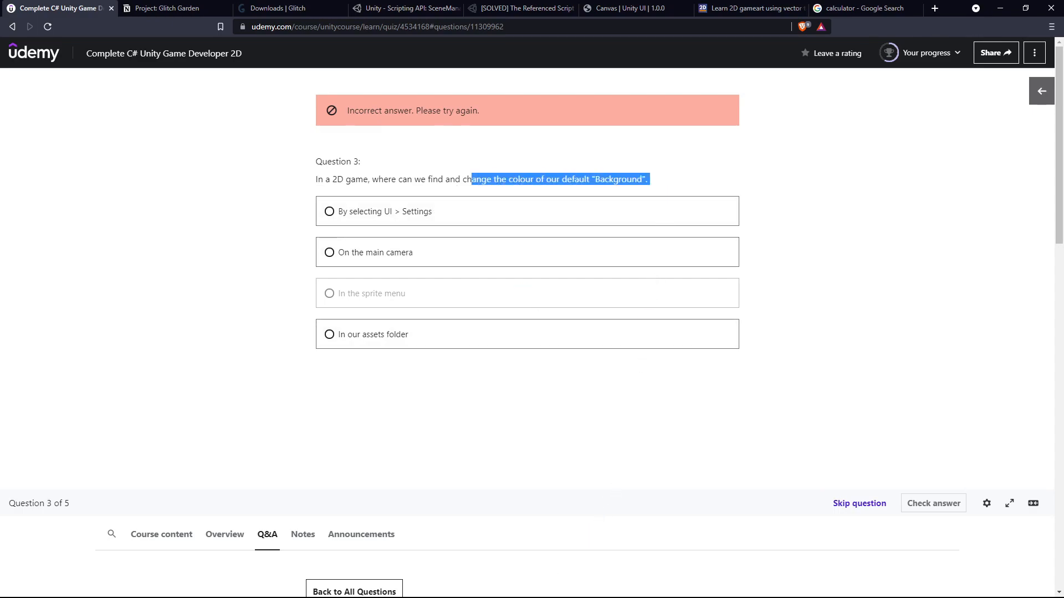
left_click(508, 259)
left_click(929, 500)
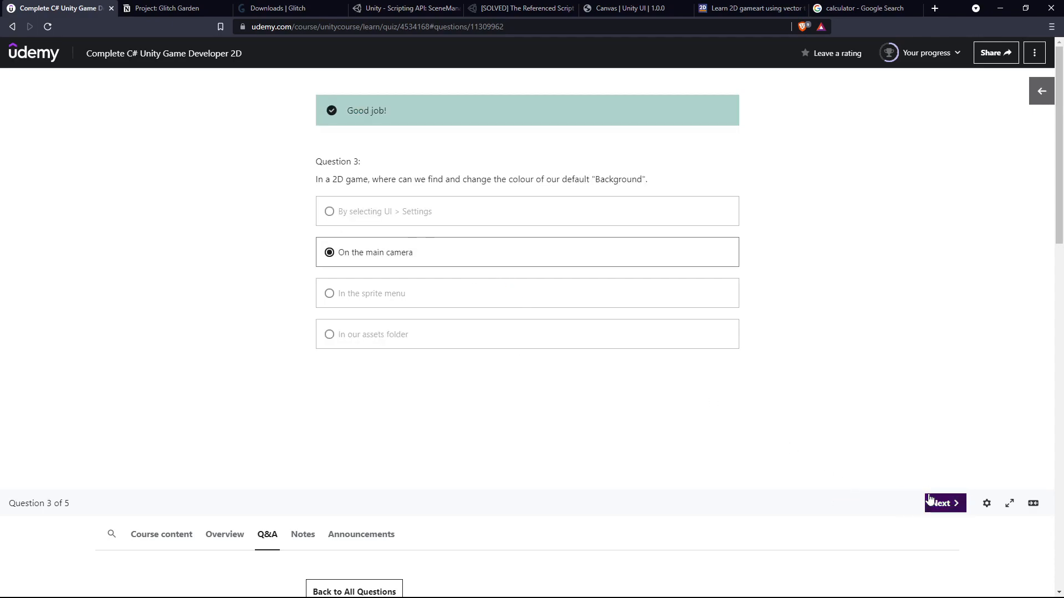
left_click(928, 496)
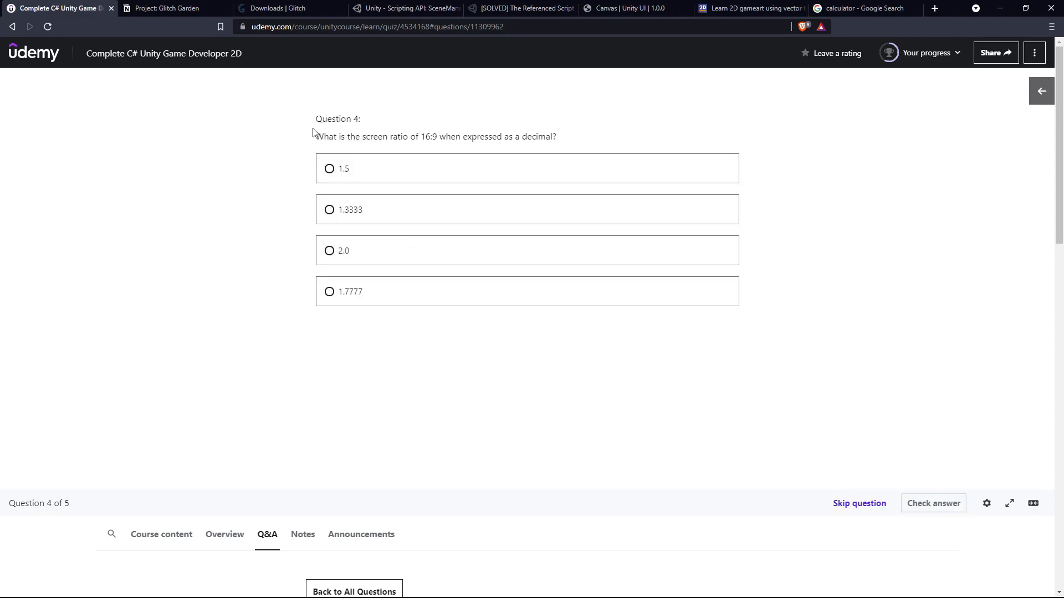
Read the 16:9 screen ratio question and calculate 16 ÷ 9 in the Google calculator.
left_click_drag(315, 136, 528, 134)
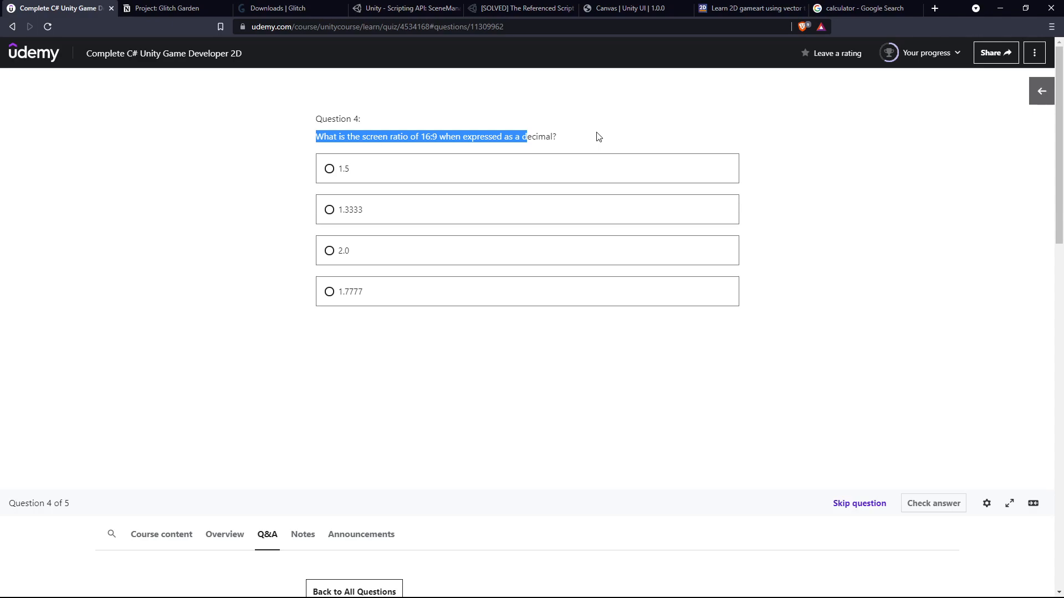
left_click(858, 7)
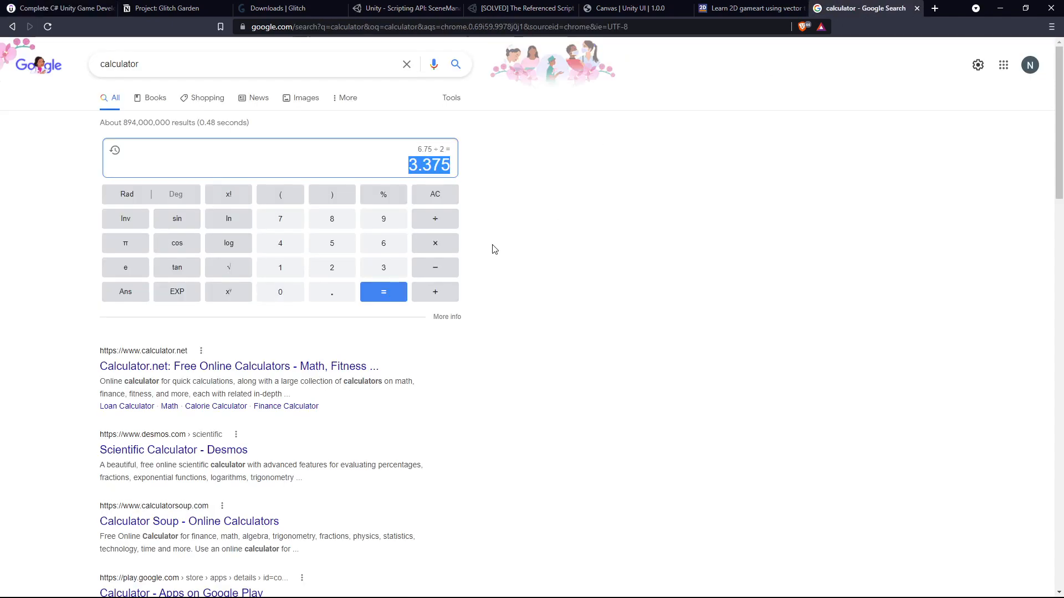
left_click(297, 270)
left_click(377, 243)
left_click(434, 219)
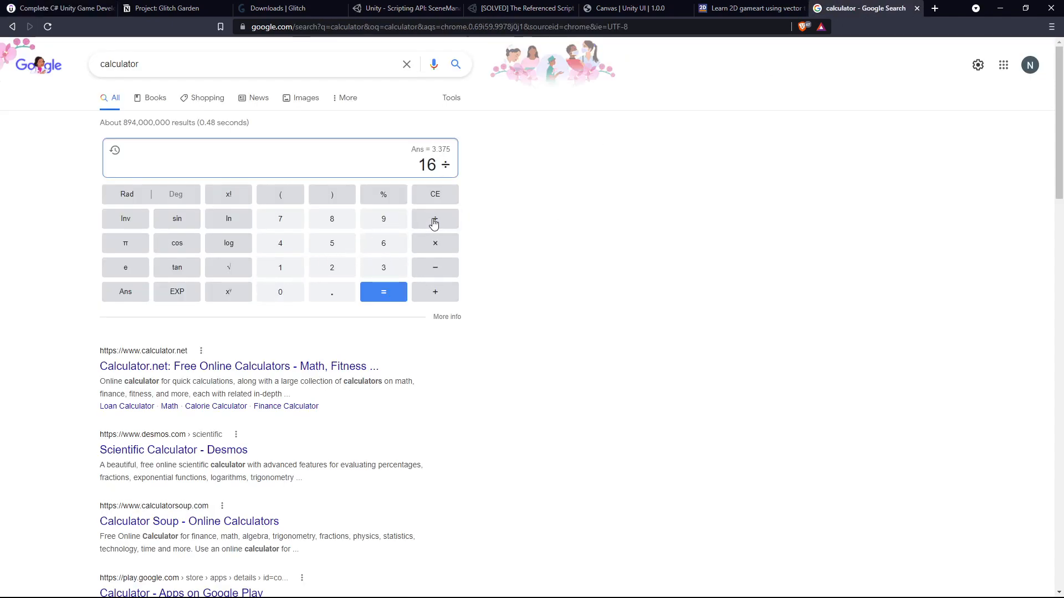
left_click(384, 224)
left_click(384, 293)
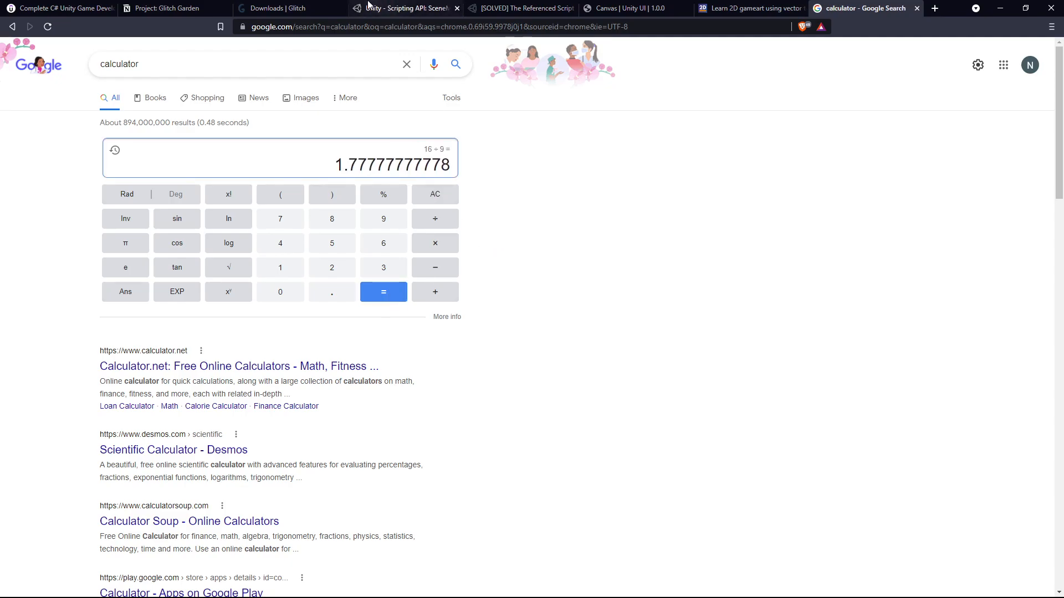
Return to the Udemy quiz, answer the 16:9 ratio question with 1.7777, check it and continue.
left_click(327, 7)
left_click(499, 8)
left_click(166, 7)
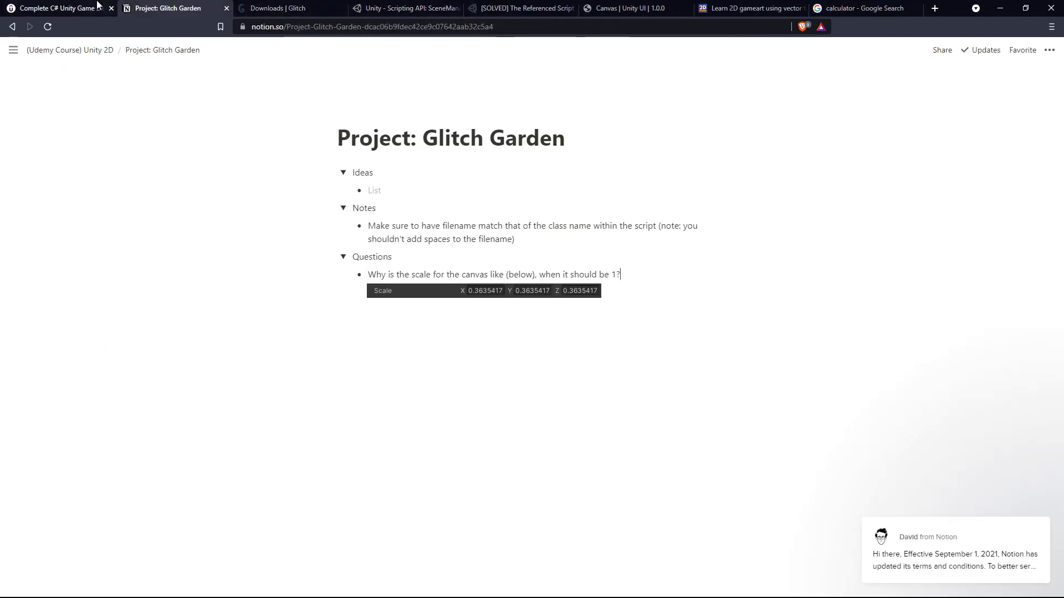
left_click(97, 6)
left_click(371, 292)
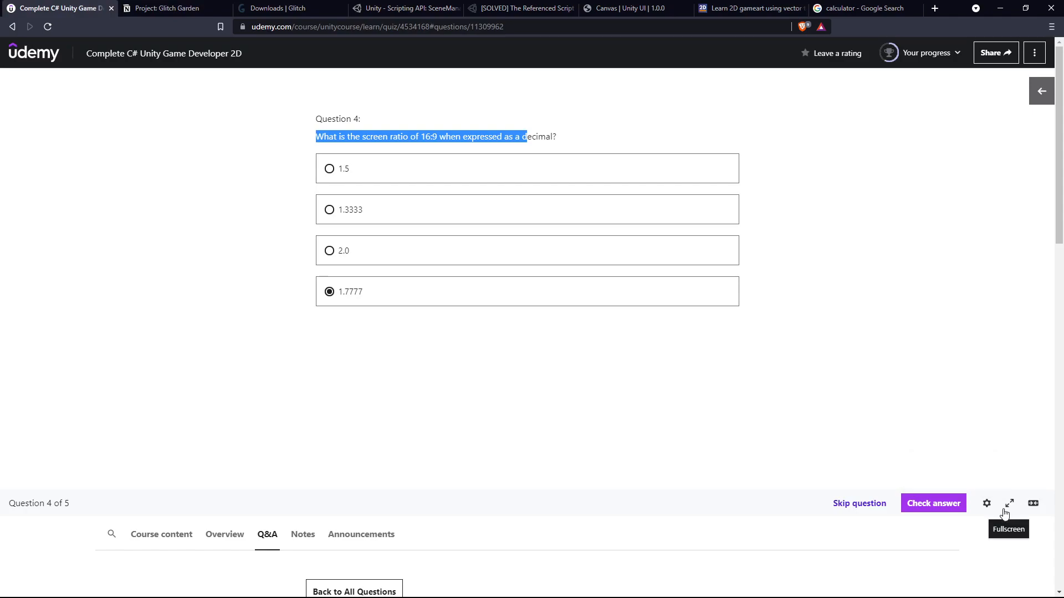
left_click(945, 503)
left_click(936, 503)
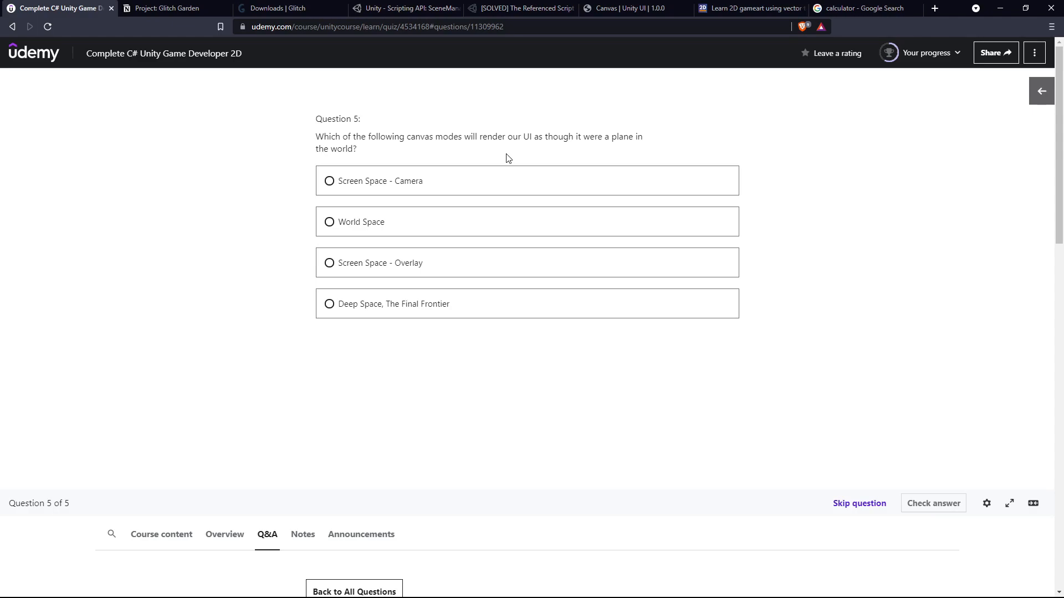
Answer the canvas mode question with "World Space", check the answer and show the quiz results.
left_click(470, 234)
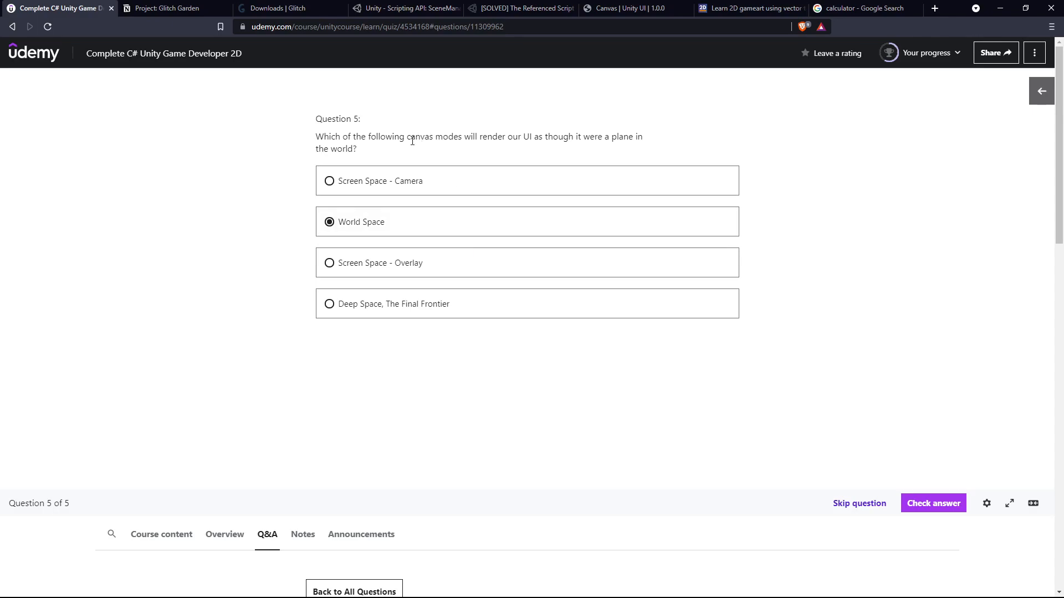
left_click_drag(411, 137, 476, 148)
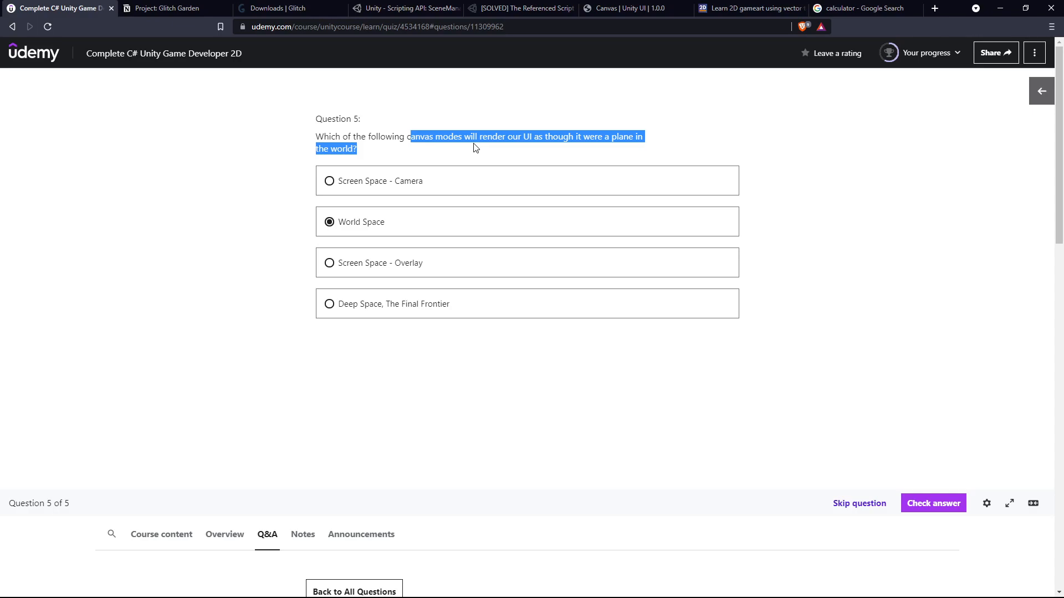
left_click(906, 509)
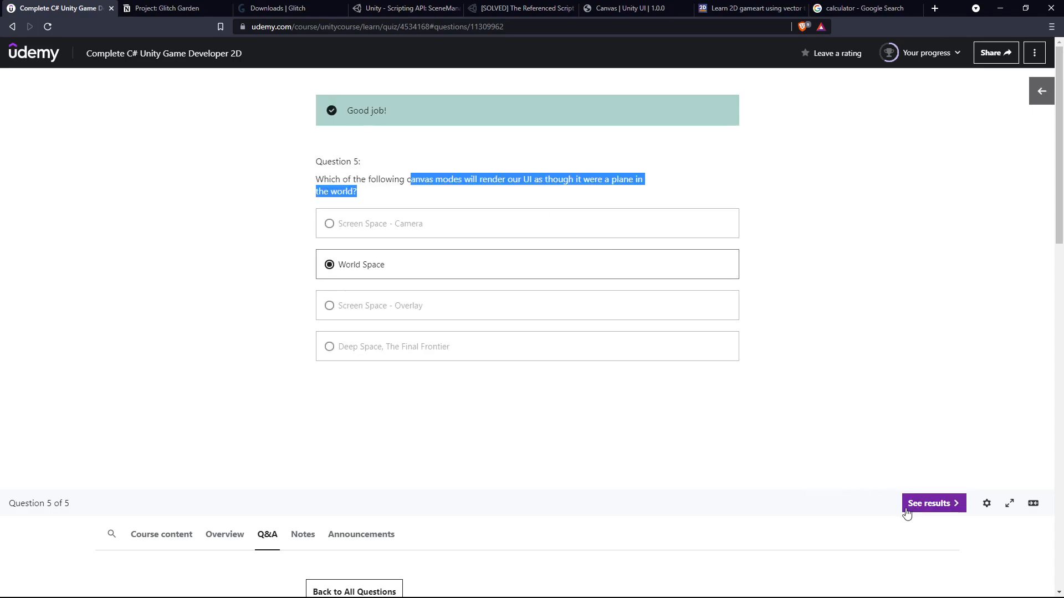
left_click(918, 502)
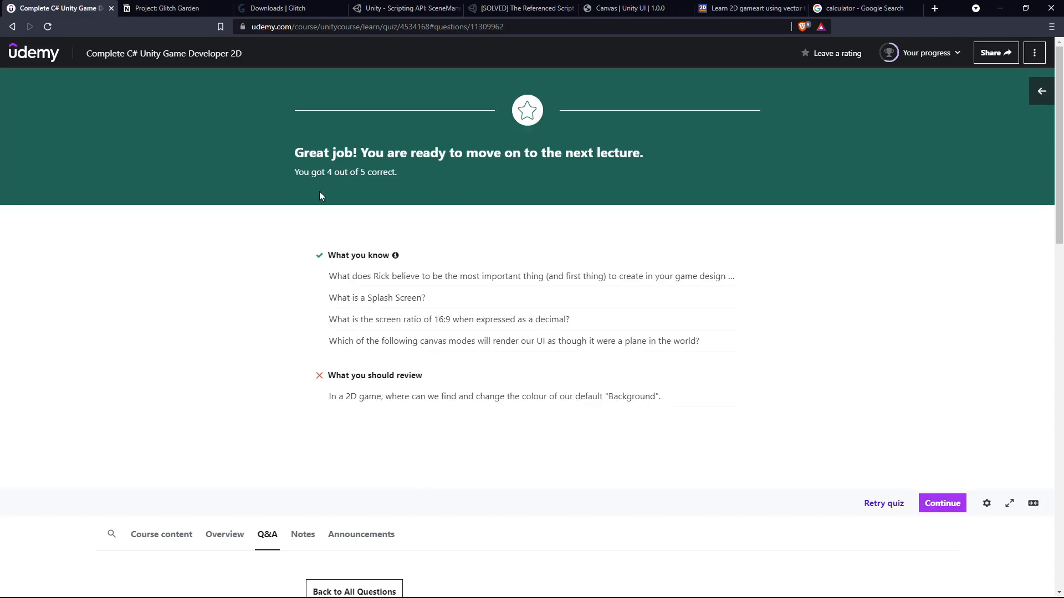
Continue to lecture 126, Intro To Animation, and briefly consult the Project: Glitch Garden notes in Notion before returning to it.
left_click(934, 502)
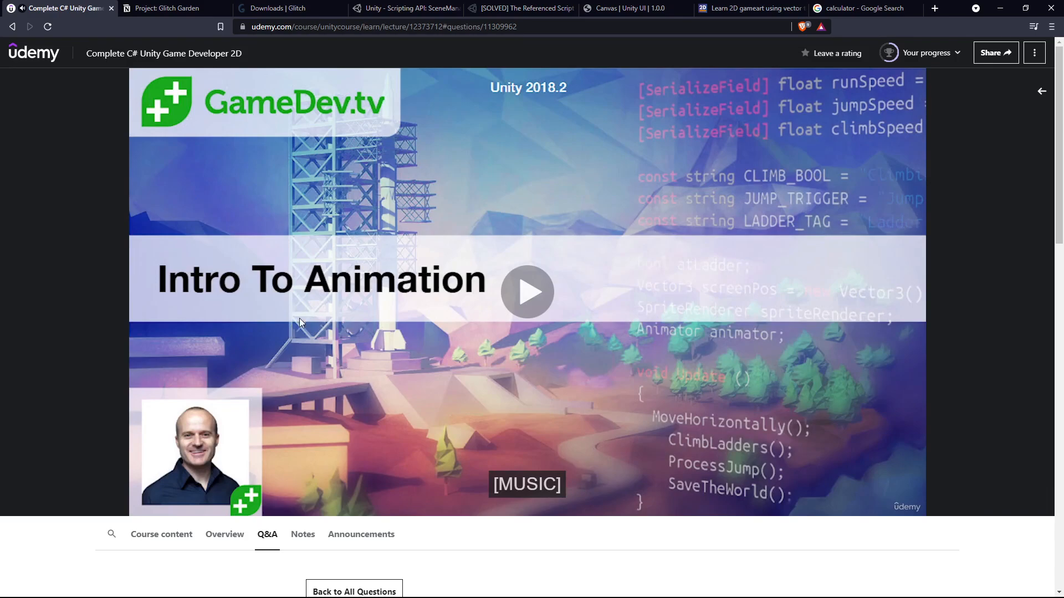
left_click(169, 8)
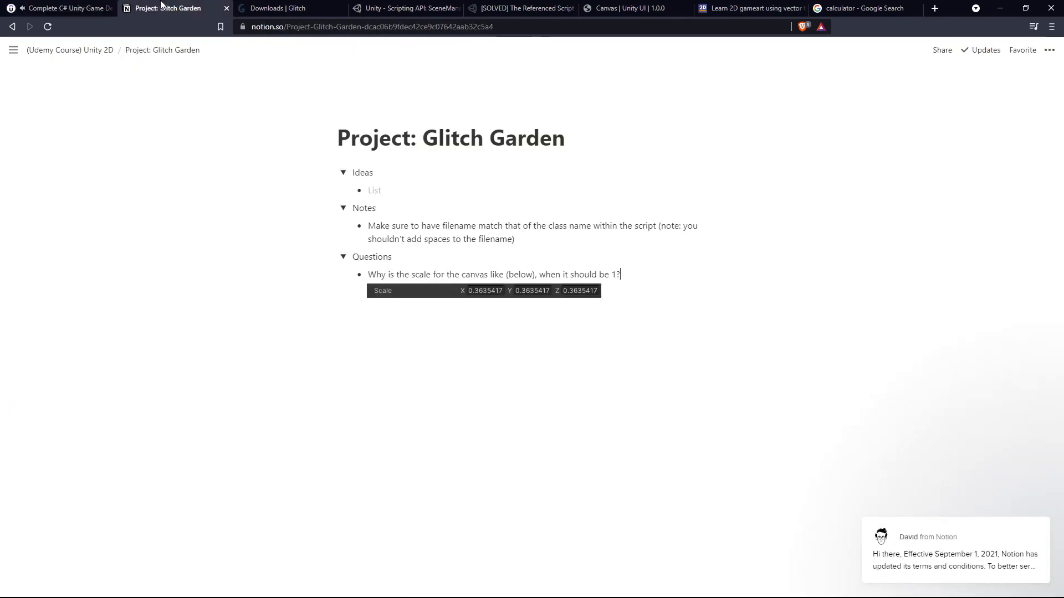
left_click(94, 5)
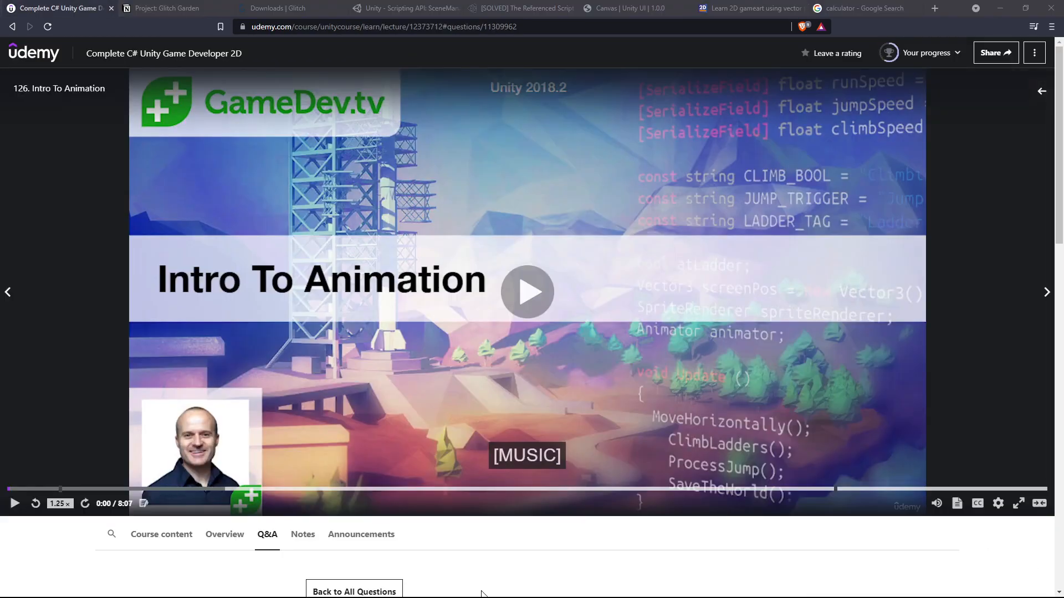